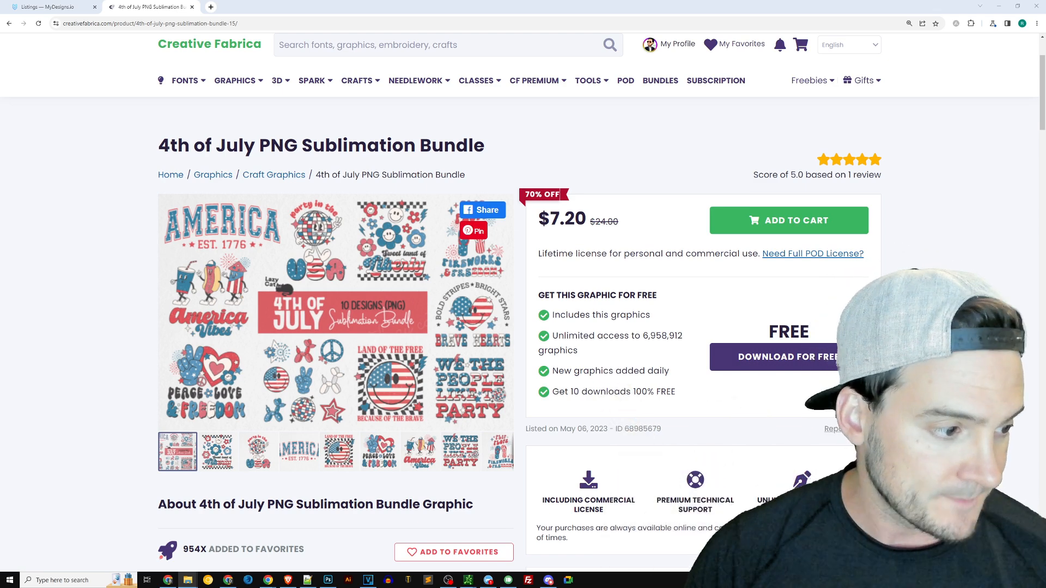
Open the downloaded 4th of July PNG bundle folder and enlarge its window to view the designs
{"action": "left_click", "coordinate": [188, 580]}
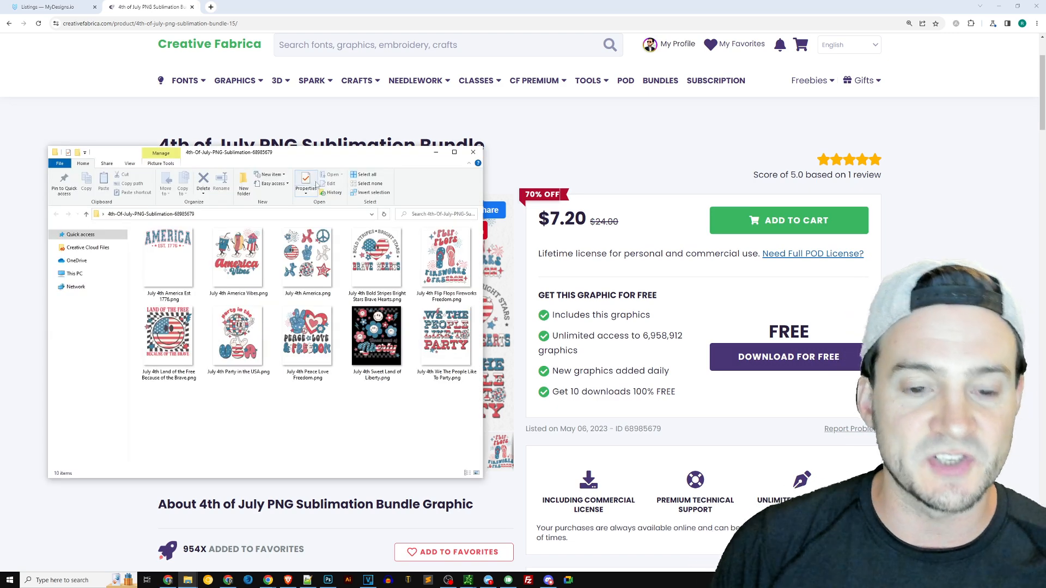
{"action": "left_click_drag", "start_coordinate": [380, 163], "coordinate": [383, 150]}
{"action": "left_click", "coordinate": [330, 580]}
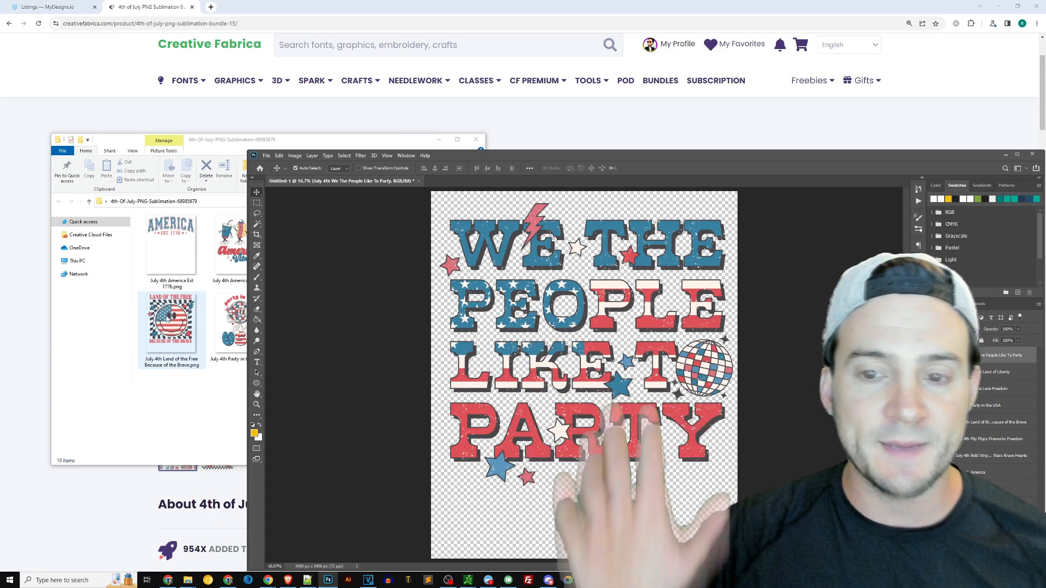
{"action": "left_click", "coordinate": [229, 150]}
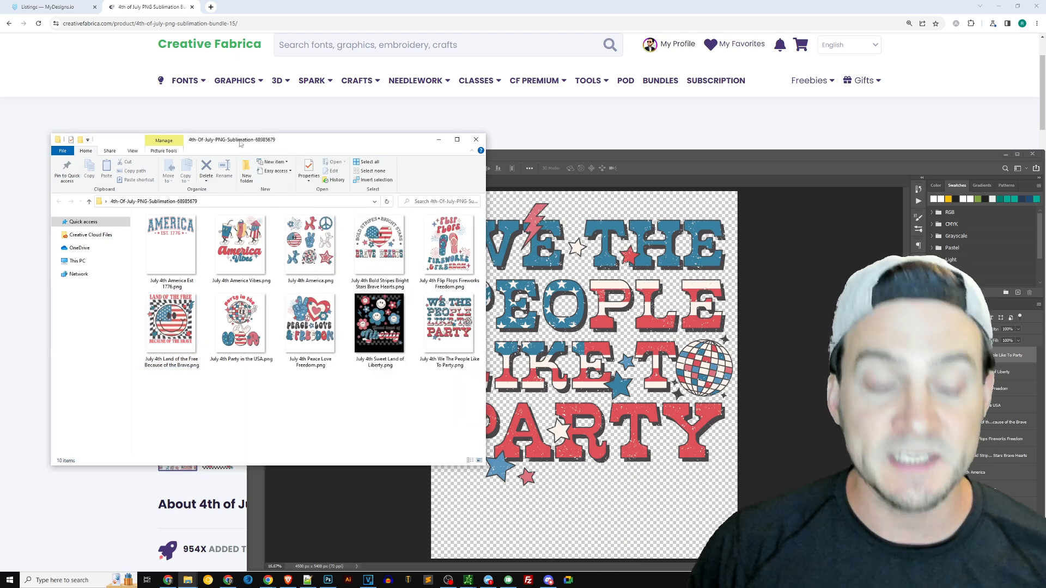
{"action": "double_click", "coordinate": [241, 143]}
{"action": "scroll", "coordinate": [437, 228], "scroll_direction": "up", "scroll_amount": 2}
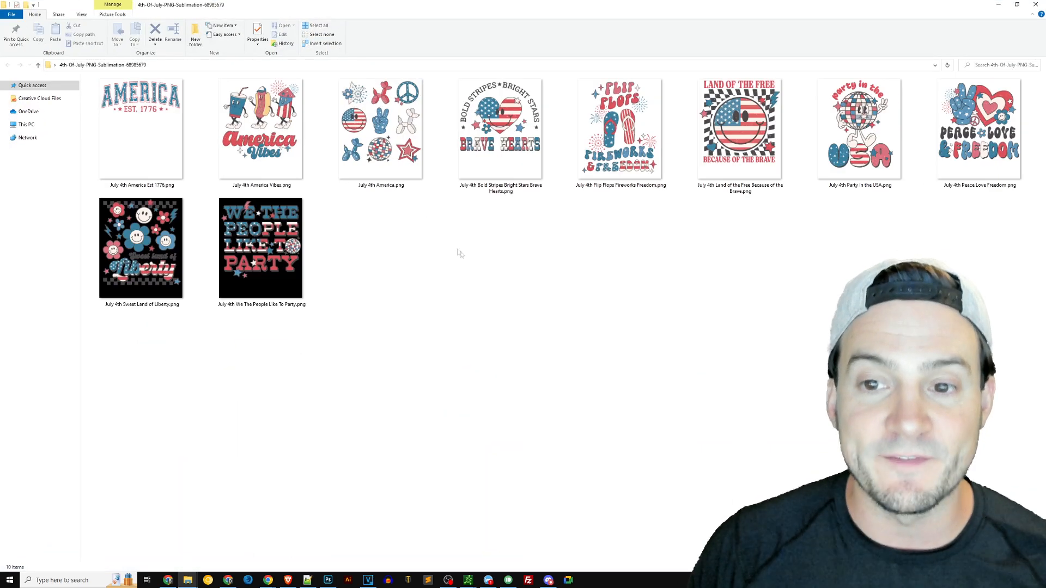
Step through the bundle's PNG files and preview the America Est 1776 design
{"action": "left_click", "coordinate": [195, 131]}
{"action": "key", "text": "Right"}
{"action": "key", "text": "Right"}
{"action": "key", "text": "Right"}
{"action": "key", "text": "Right"}
{"action": "key", "text": "Right"}
{"action": "key", "text": "Right"}
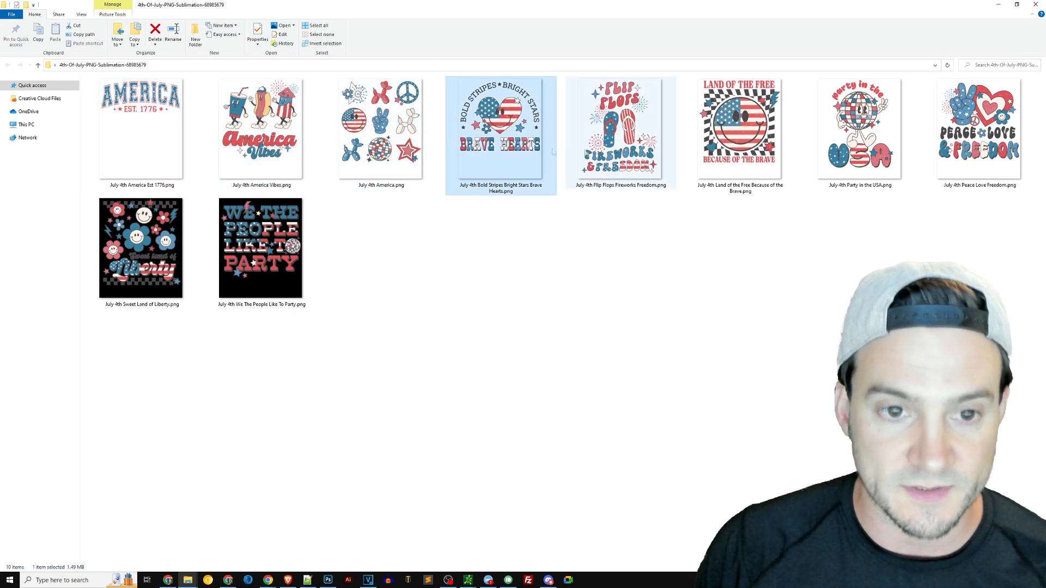
{"action": "double_click", "coordinate": [142, 155]}
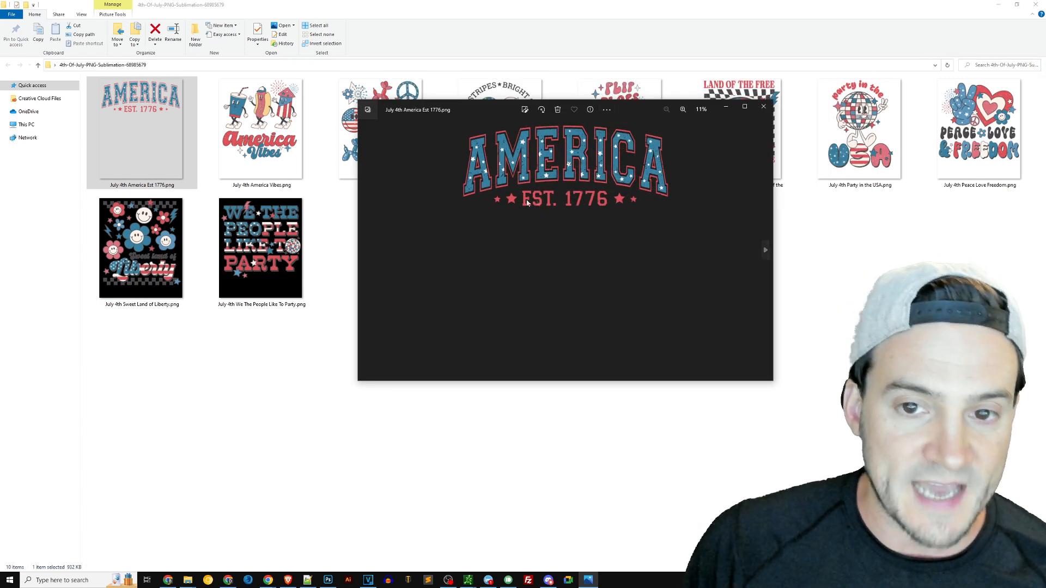
{"action": "left_click", "coordinate": [763, 106]}
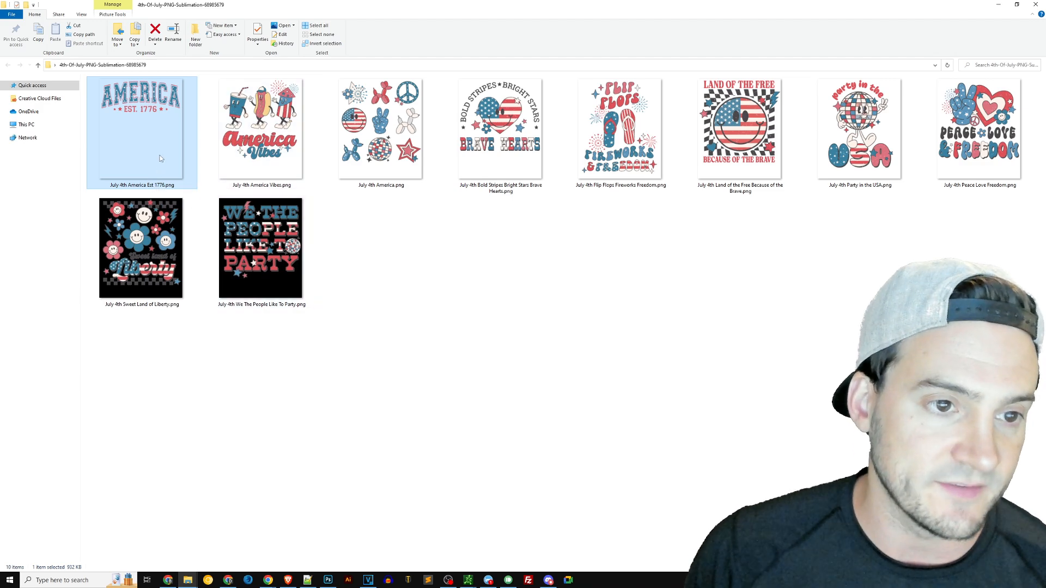
{"action": "double_click", "coordinate": [474, 12]}
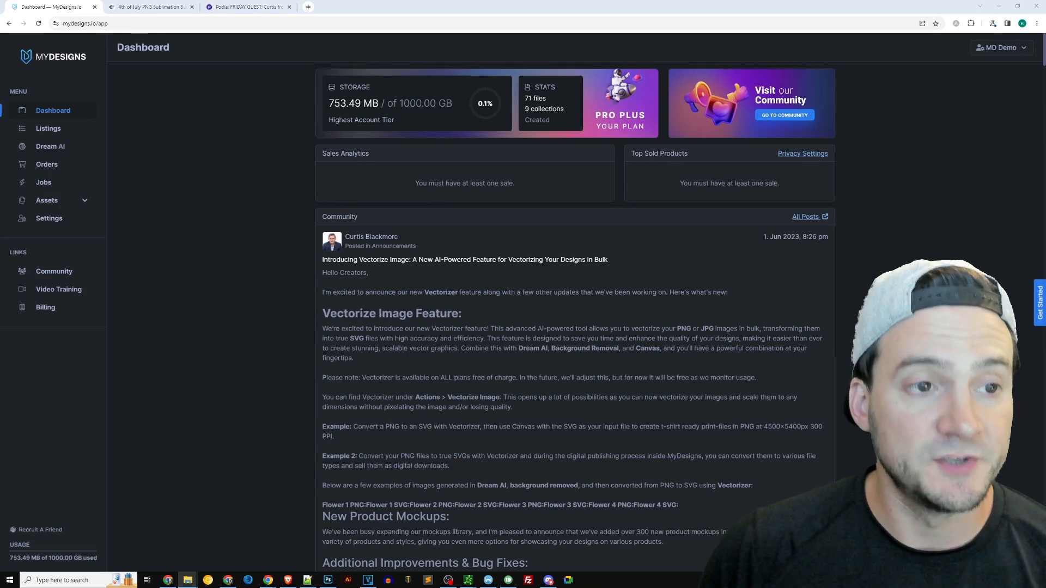
Create a collection folder named 2023-JULY4 under Home with the Default Template, and open it
{"action": "left_click", "coordinate": [54, 132]}
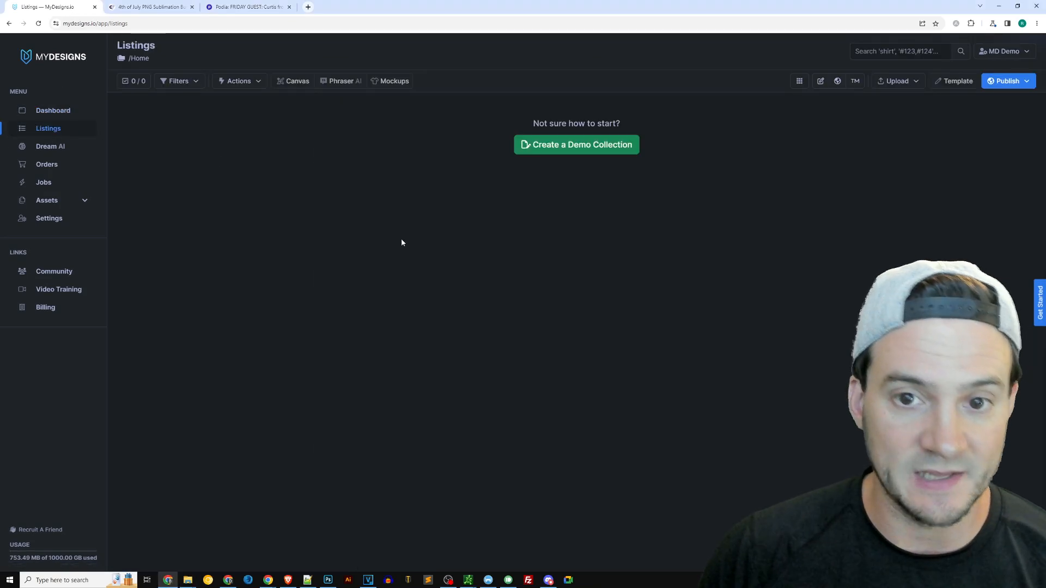
{"action": "key", "text": "ctrl+plus"}
{"action": "key", "text": "ctrl+plus"}
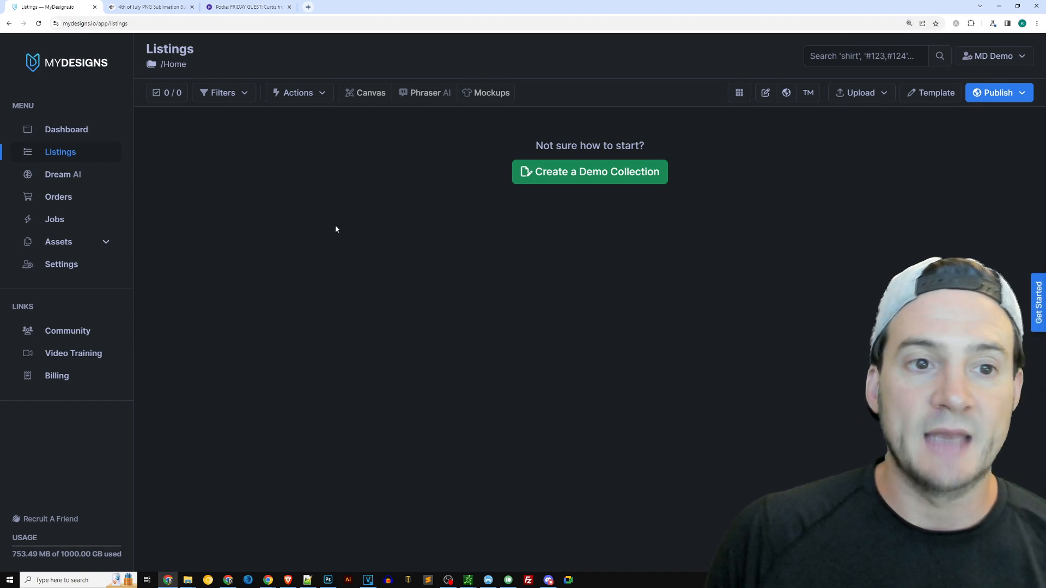
{"action": "left_click", "coordinate": [177, 65]}
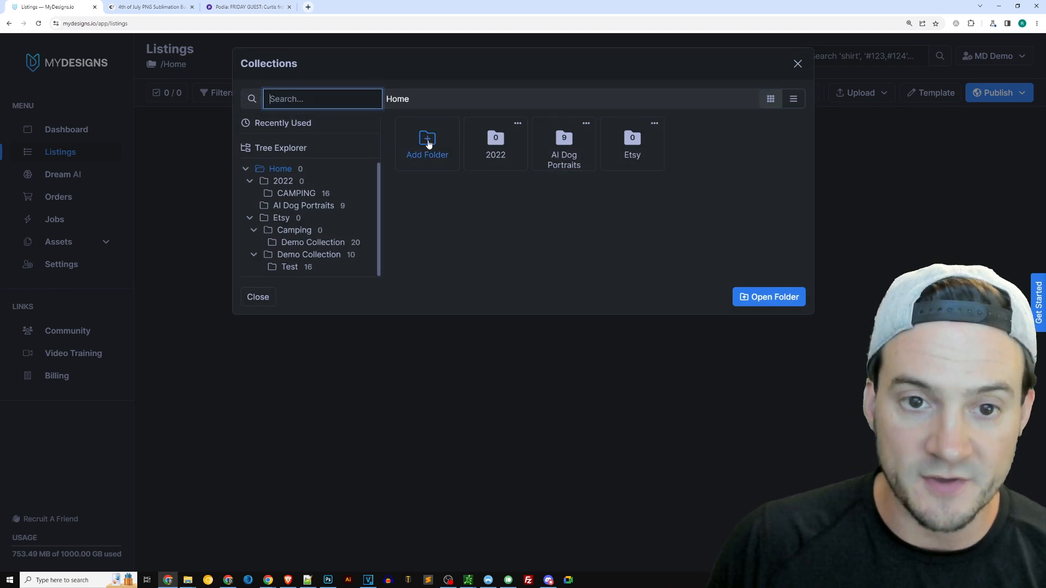
{"action": "left_click", "coordinate": [428, 143]}
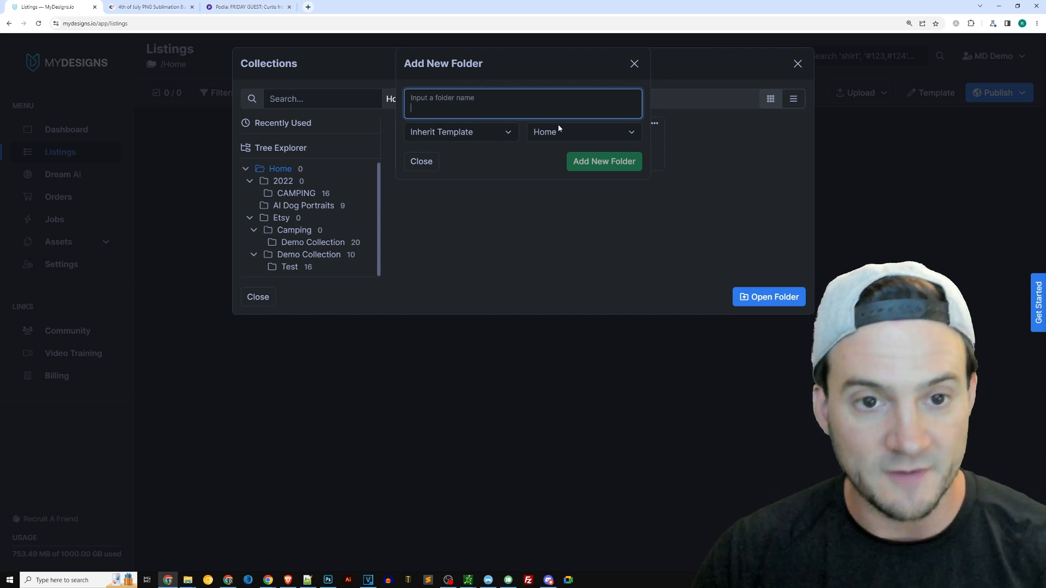
{"action": "type", "text": "2023"}
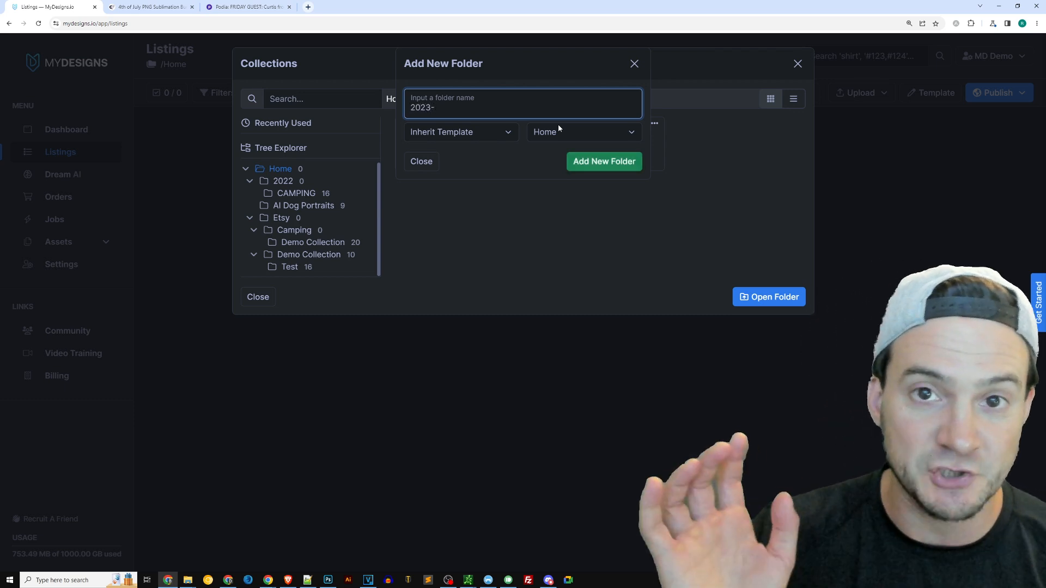
{"action": "type", "text": "-JULY4"}
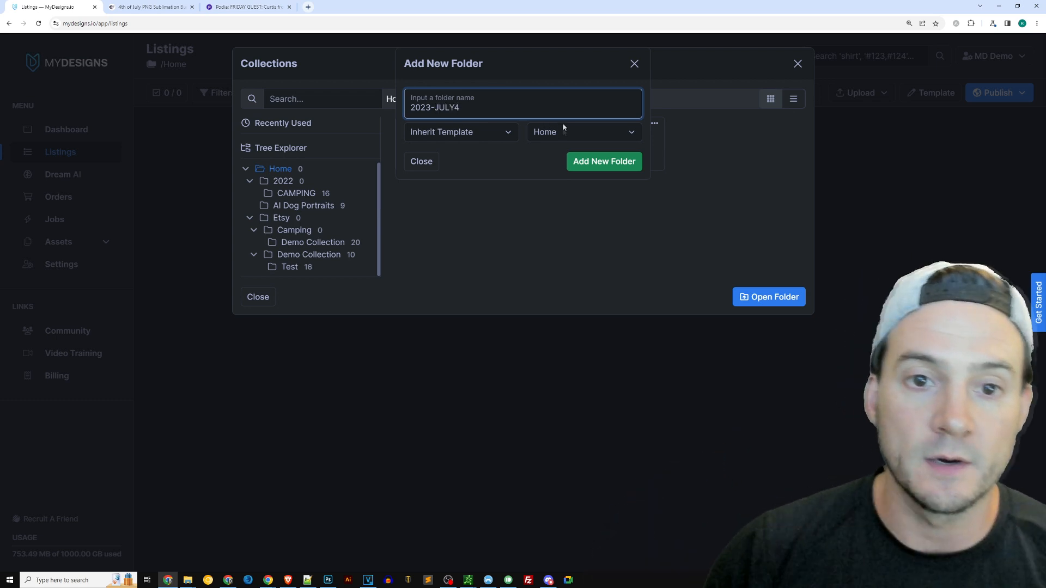
{"action": "left_click", "coordinate": [501, 139]}
{"action": "left_click", "coordinate": [476, 146]}
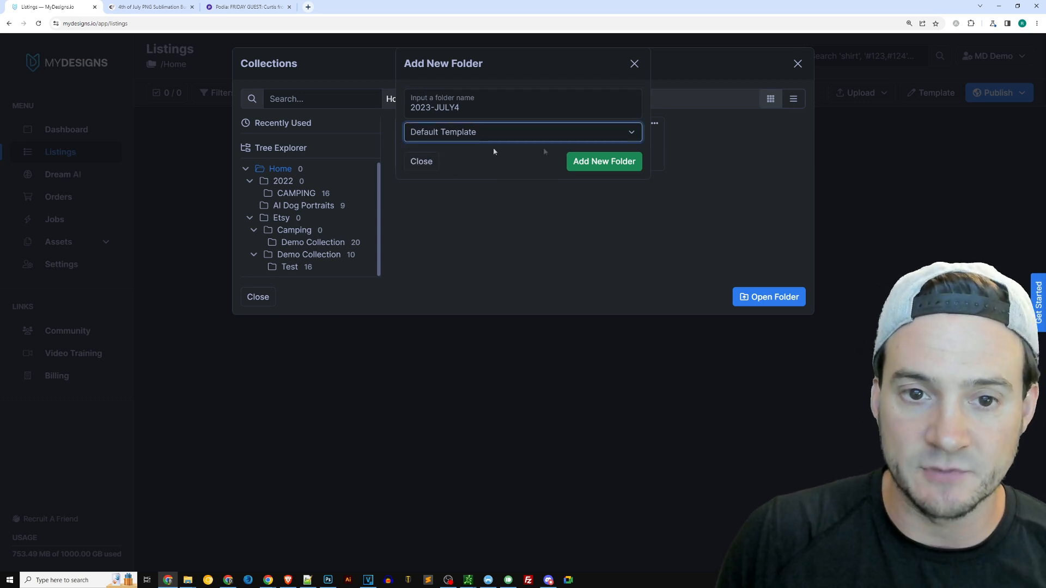
{"action": "left_click", "coordinate": [602, 161]}
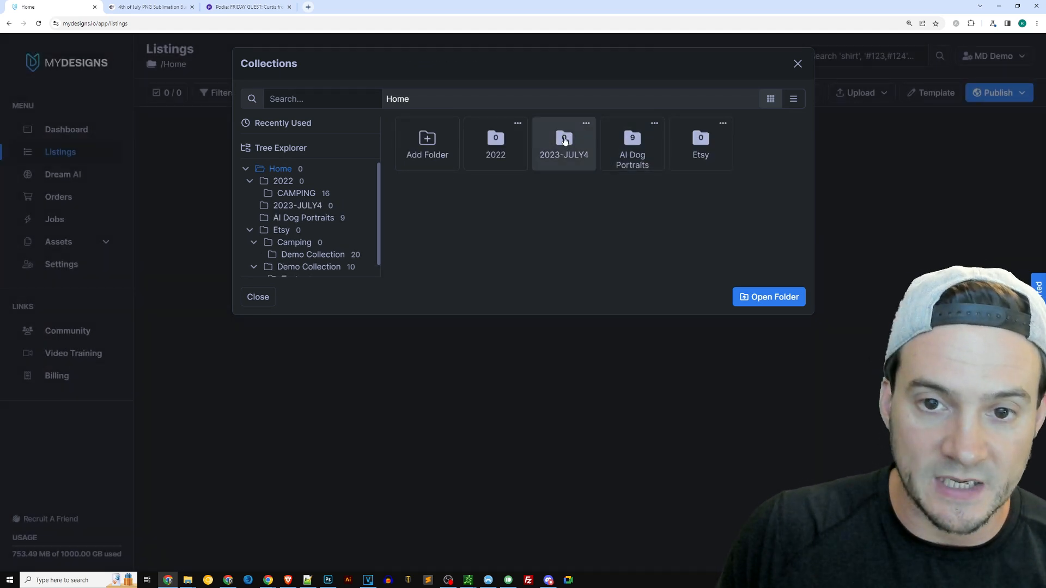
{"action": "double_click", "coordinate": [565, 141]}
{"action": "left_click", "coordinate": [794, 297]}
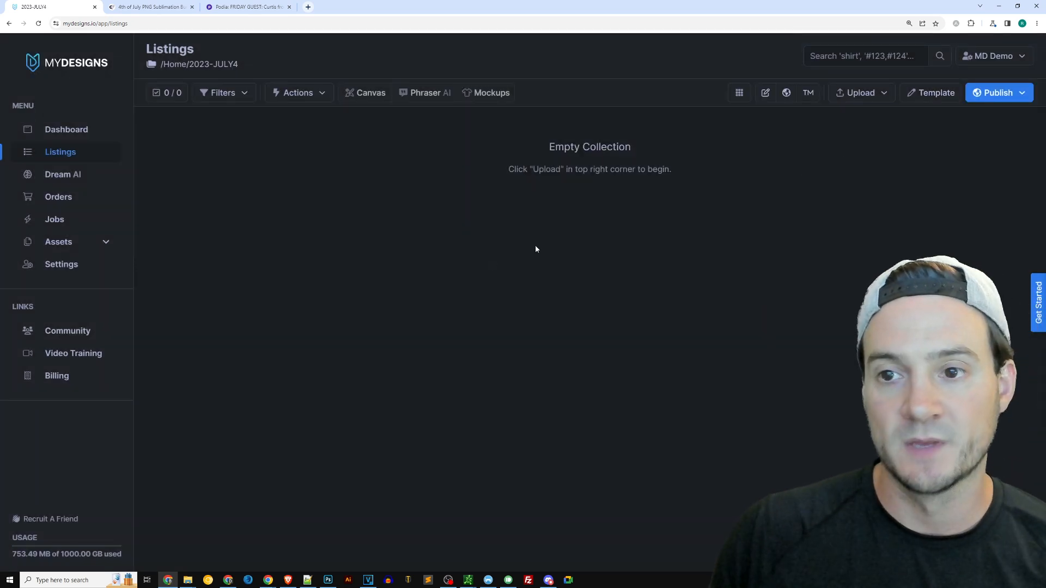
{"action": "left_click", "coordinate": [866, 93]}
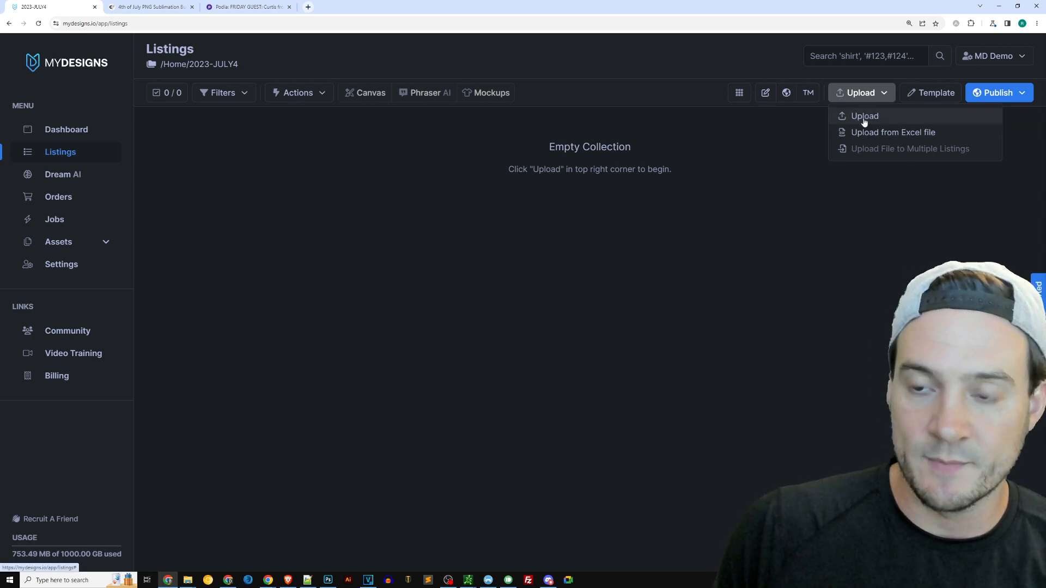
{"action": "left_click", "coordinate": [865, 116]}
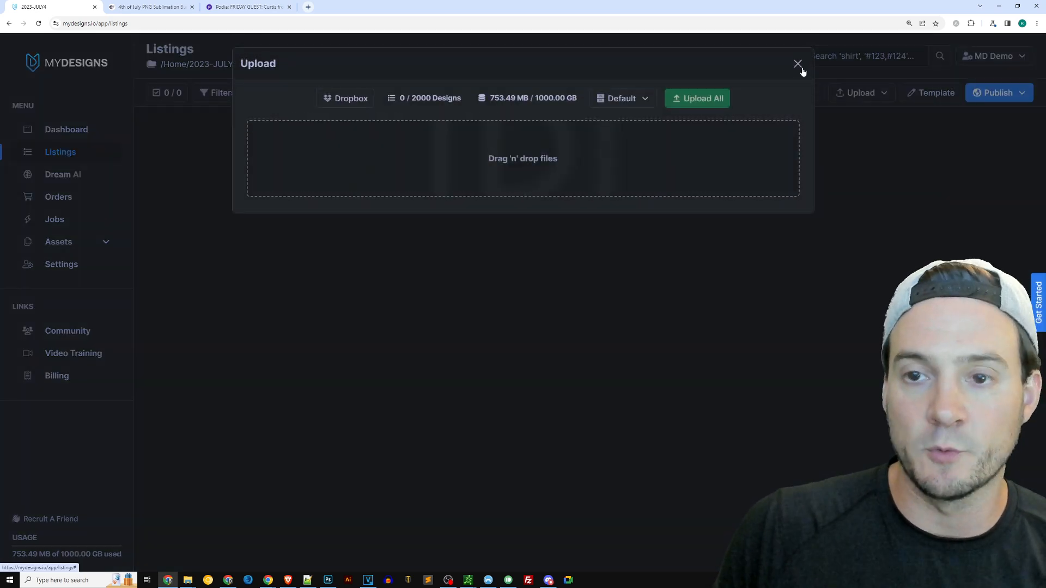
{"action": "left_click", "coordinate": [798, 64]}
Upload all ten July 4th PNG files from the bundle folder into the collection
{"action": "left_click", "coordinate": [859, 94]}
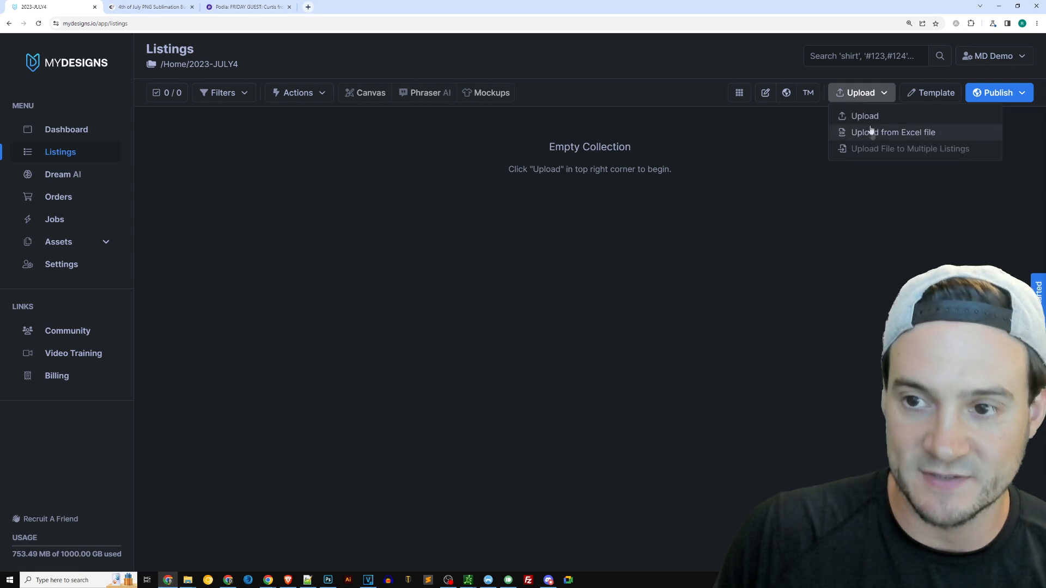
{"action": "left_click", "coordinate": [866, 118]}
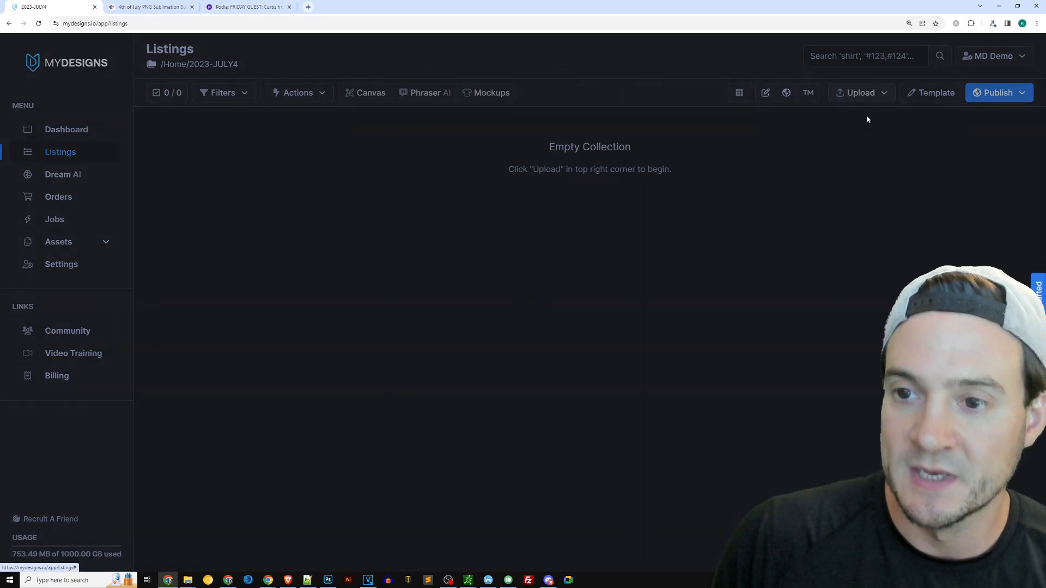
{"action": "mouse_move", "coordinate": [190, 579]}
{"action": "left_click", "coordinate": [221, 542]}
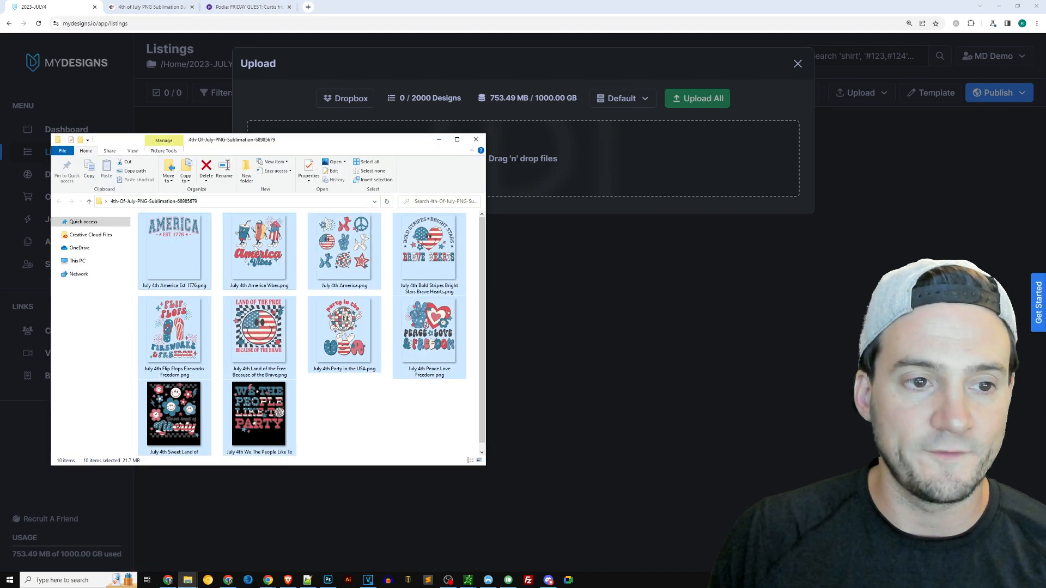
{"action": "left_click_drag", "start_coordinate": [176, 246], "coordinate": [556, 161]}
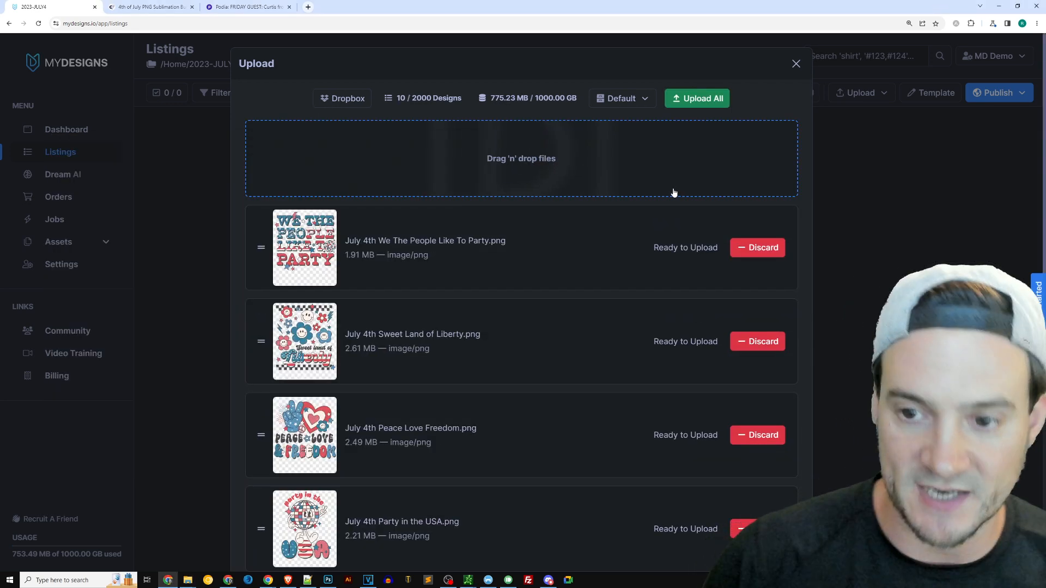
{"action": "left_click", "coordinate": [691, 104]}
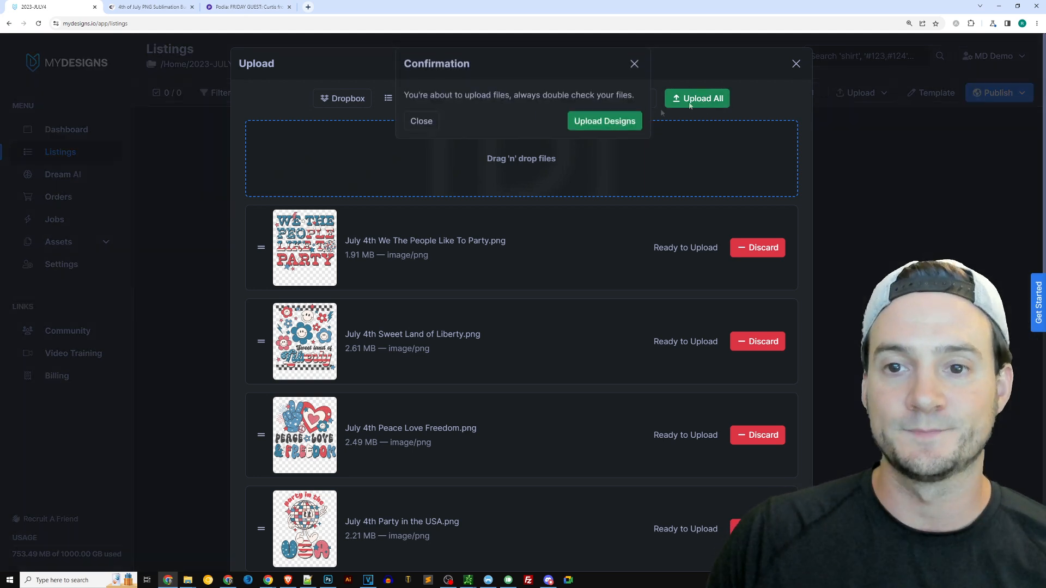
{"action": "left_click", "coordinate": [604, 121]}
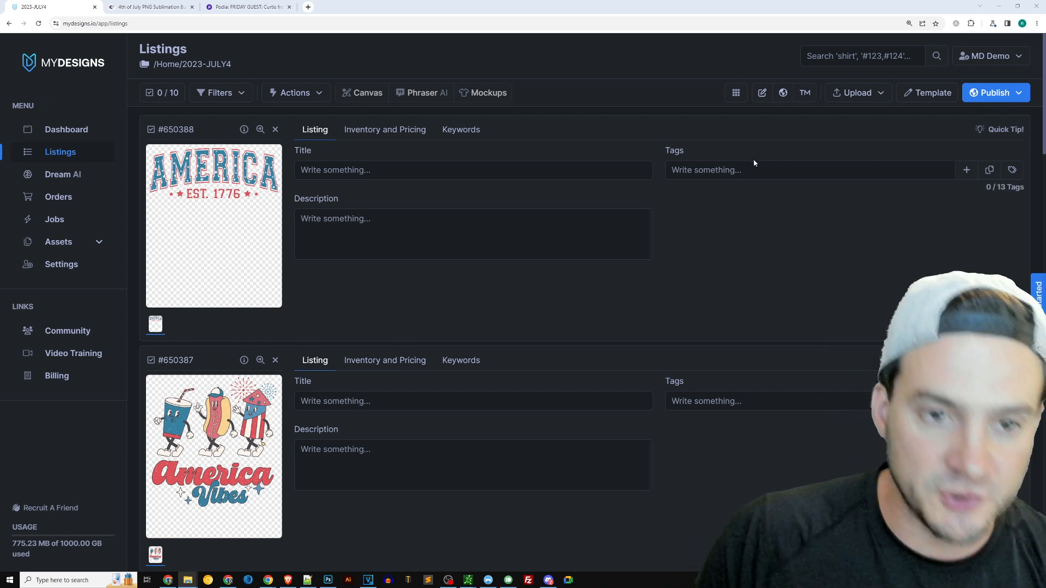
Install the Etsy Print on Demand saved template into the collection's template
{"action": "left_click", "coordinate": [924, 95]}
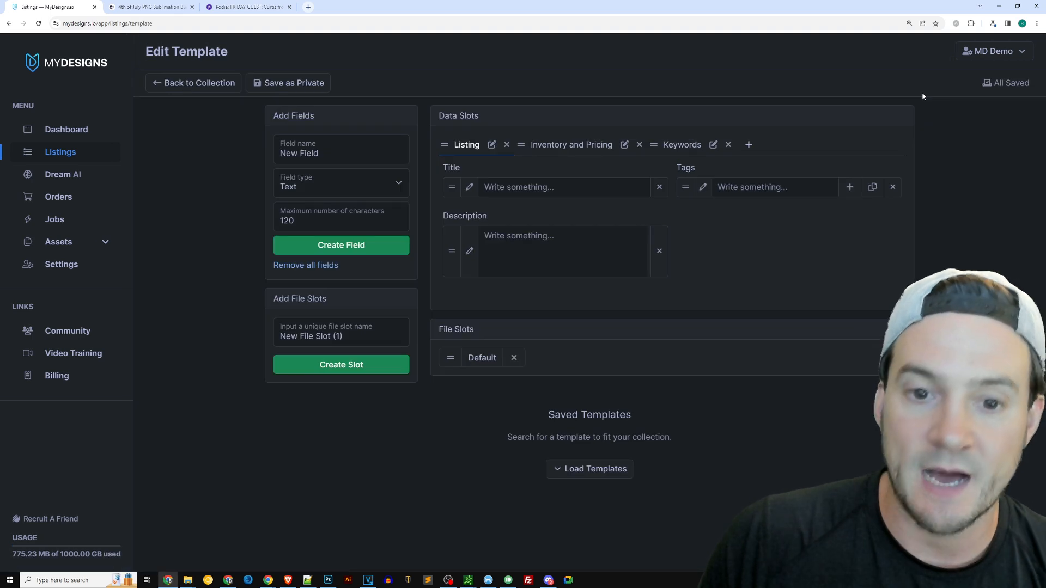
{"action": "left_click", "coordinate": [587, 469]}
{"action": "scroll", "coordinate": [563, 372], "scroll_direction": "down", "scroll_amount": 3}
{"action": "left_click_drag", "start_coordinate": [275, 324], "coordinate": [364, 320]}
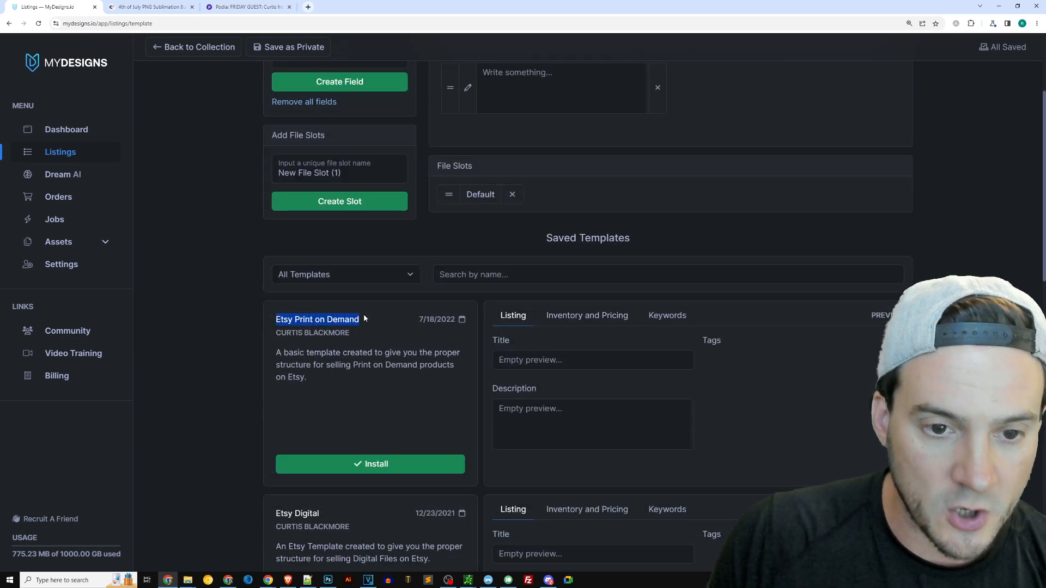
{"action": "scroll", "coordinate": [397, 393], "scroll_direction": "up", "scroll_amount": 1}
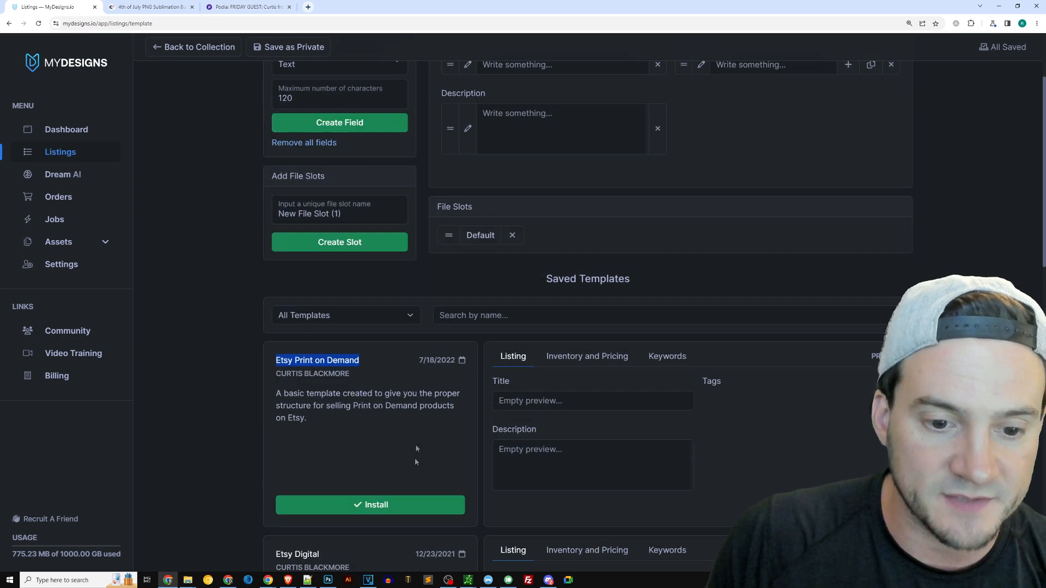
{"action": "left_click", "coordinate": [374, 505]}
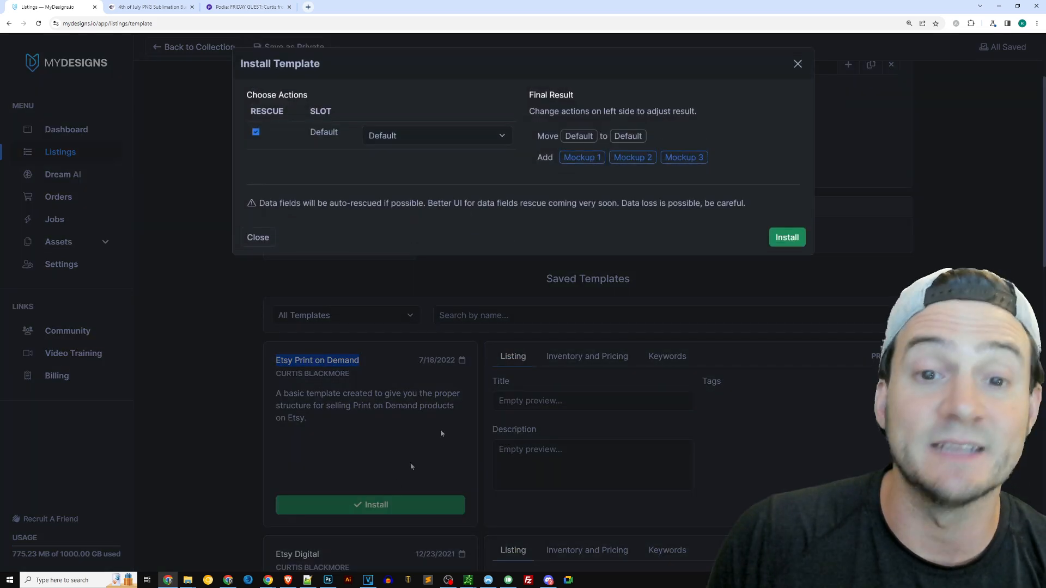
{"action": "left_click", "coordinate": [787, 237]}
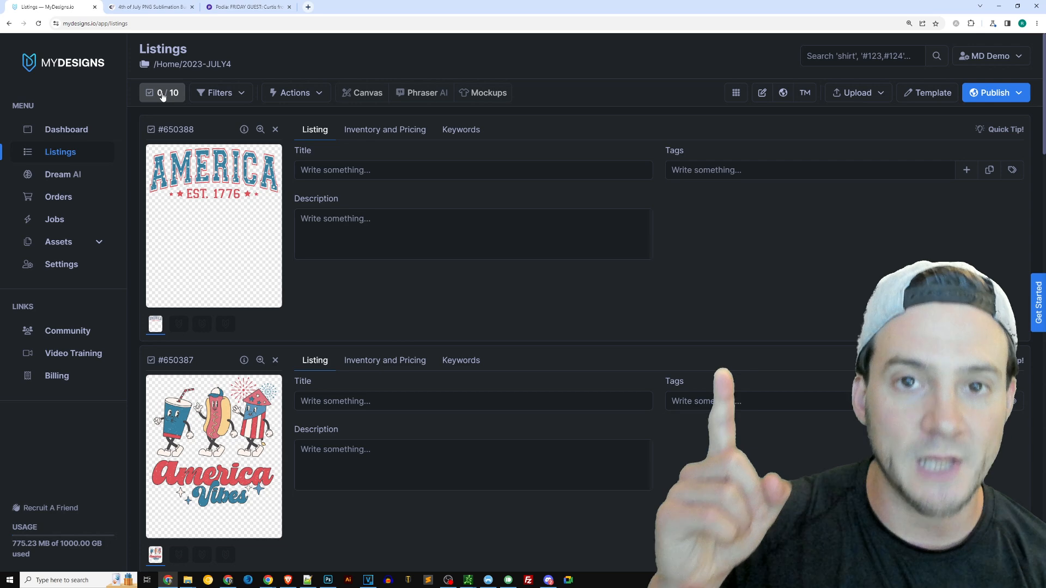
Return to the collection's listings and select all ten listings
{"action": "left_click", "coordinate": [70, 175]}
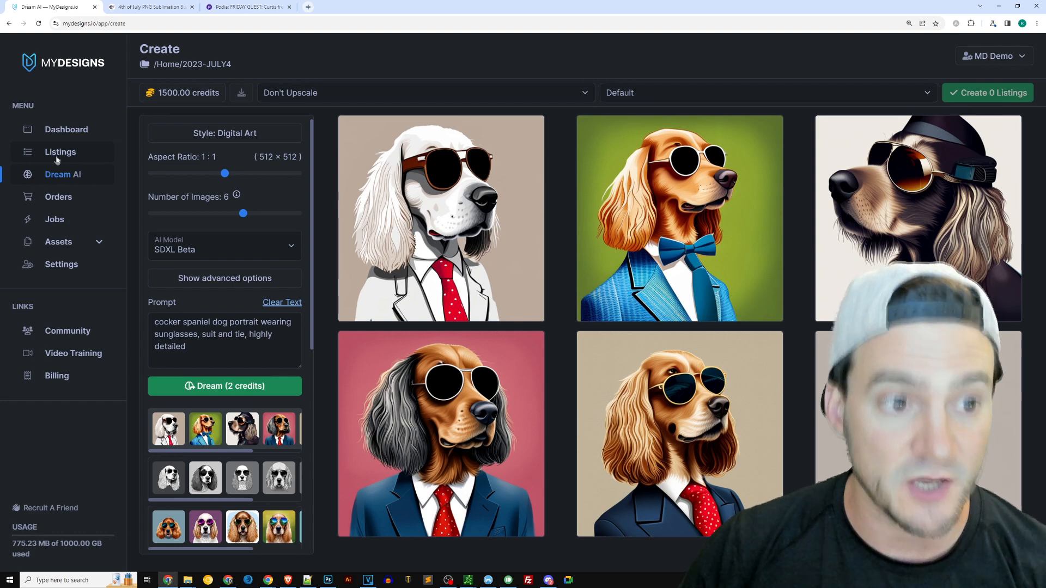
{"action": "left_click", "coordinate": [56, 158]}
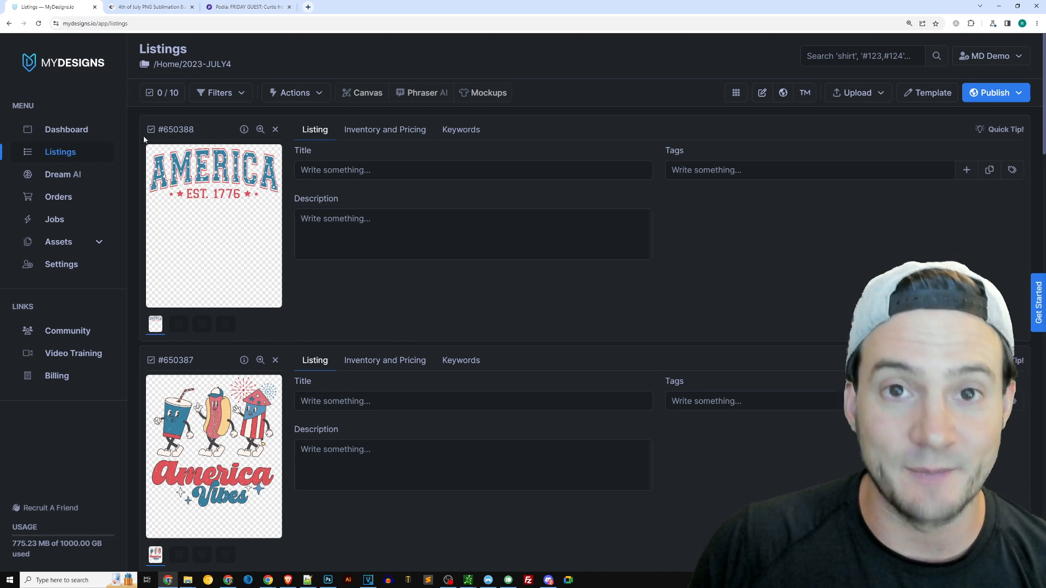
{"action": "left_click", "coordinate": [161, 96]}
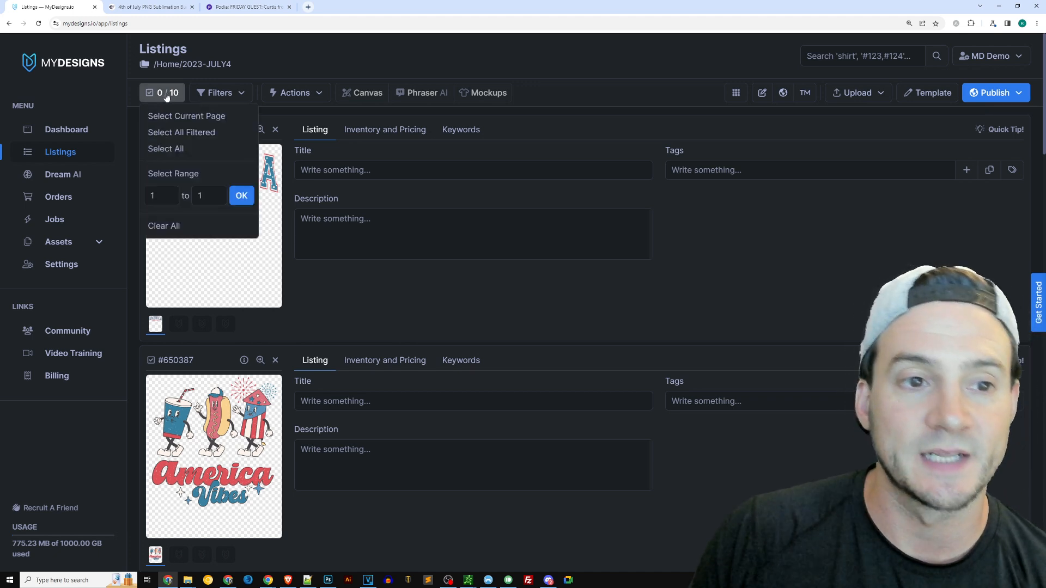
{"action": "left_click", "coordinate": [177, 155]}
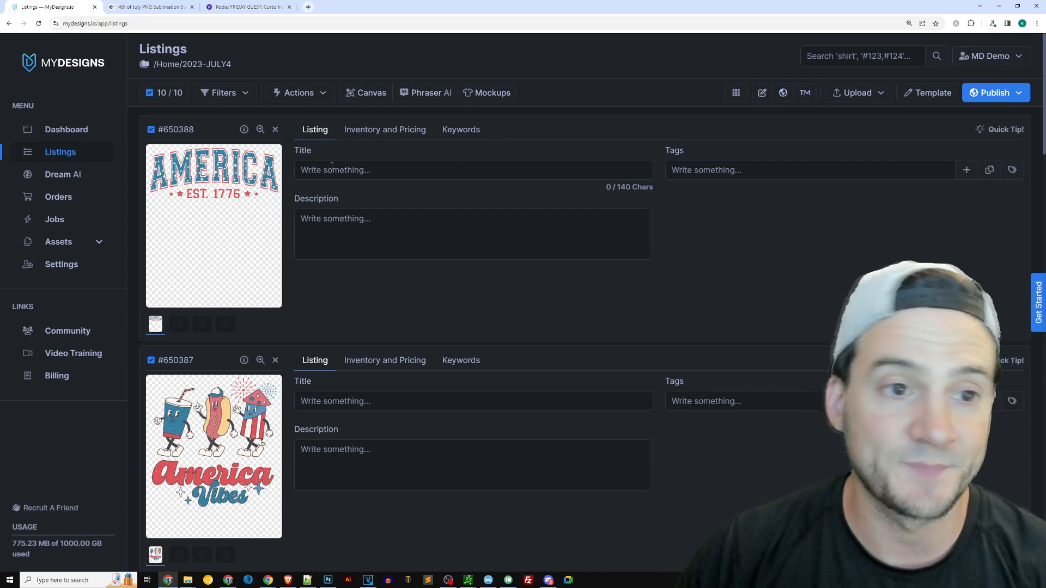
Open Bulk Edit for the selected listings and choose the Primary Keyword field
{"action": "left_click", "coordinate": [312, 98]}
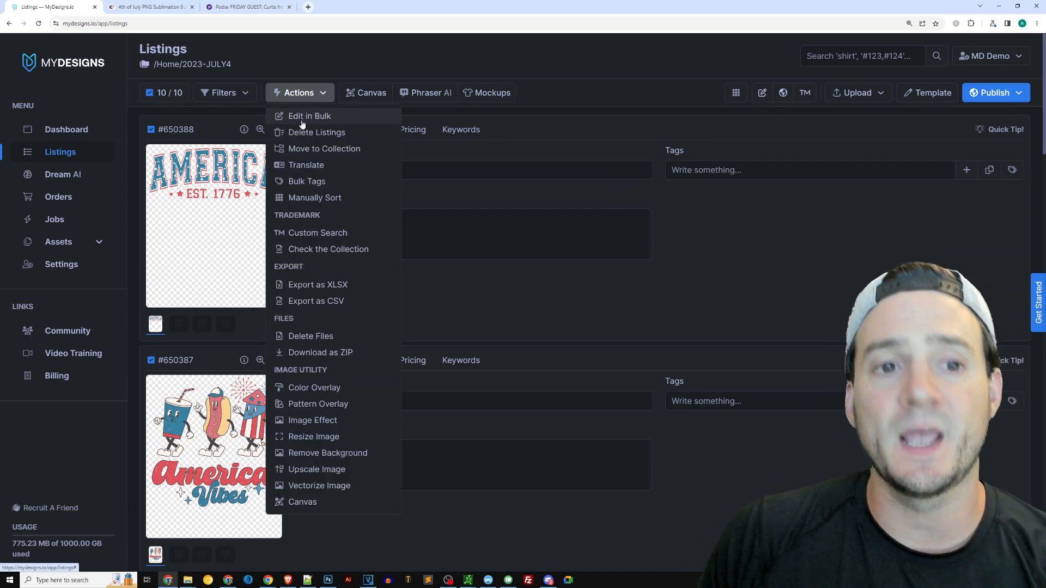
{"action": "left_click", "coordinate": [302, 120]}
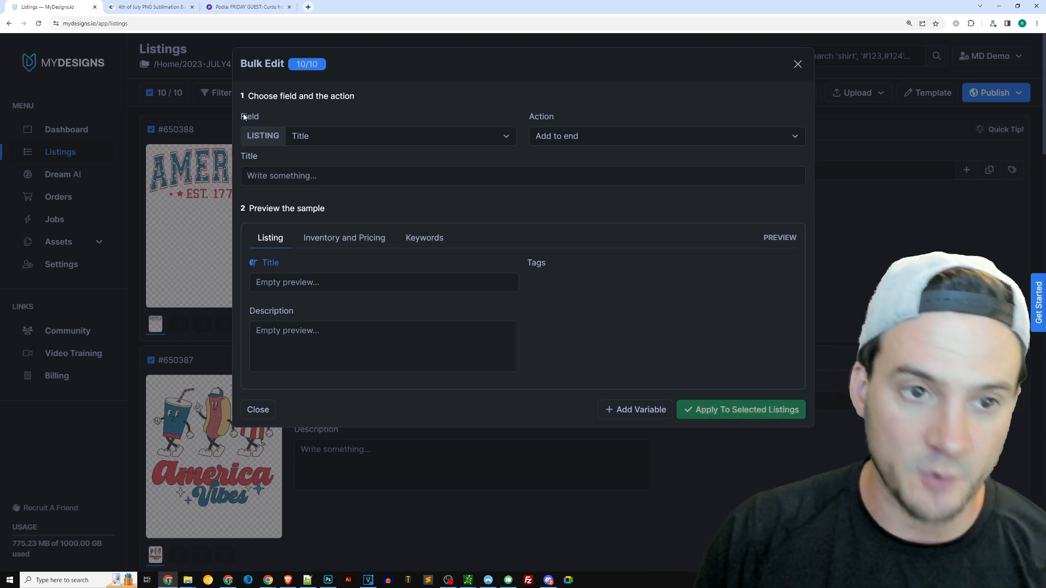
{"action": "left_click", "coordinate": [343, 136]}
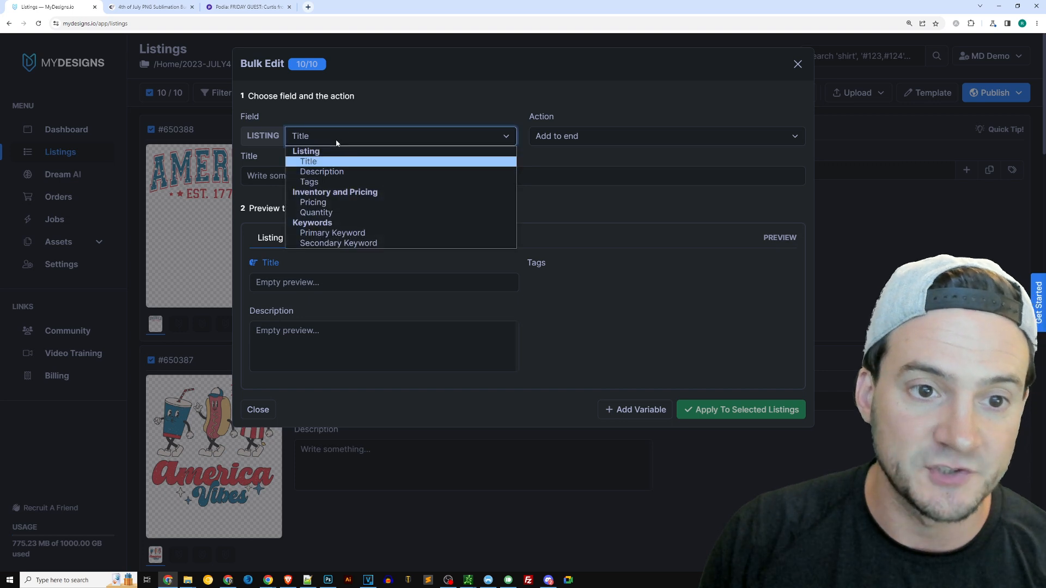
{"action": "left_click", "coordinate": [345, 233]}
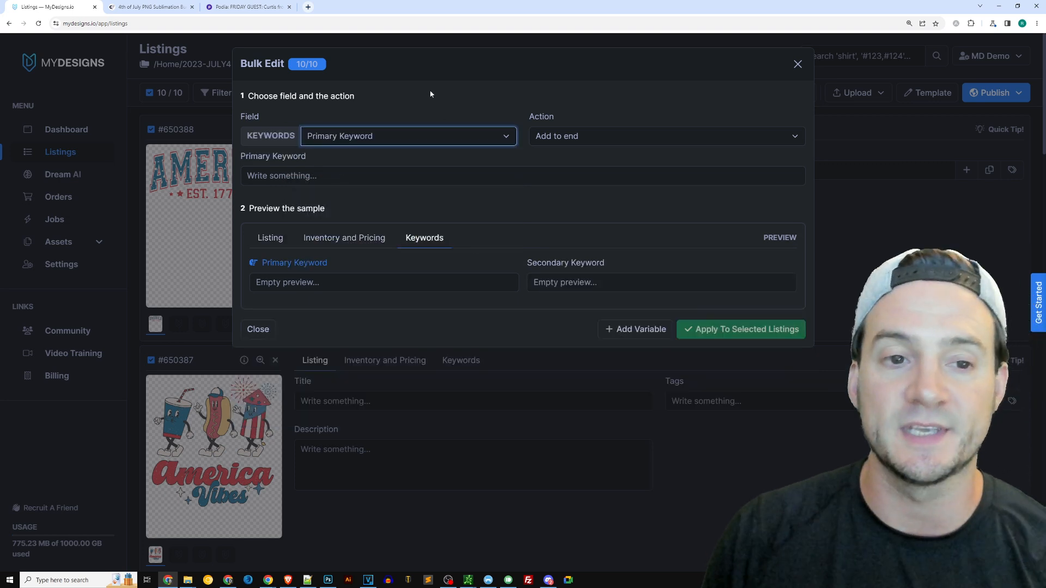
Add a variable var1 whose source is App, set to Default and File Name
{"action": "left_click", "coordinate": [630, 328]}
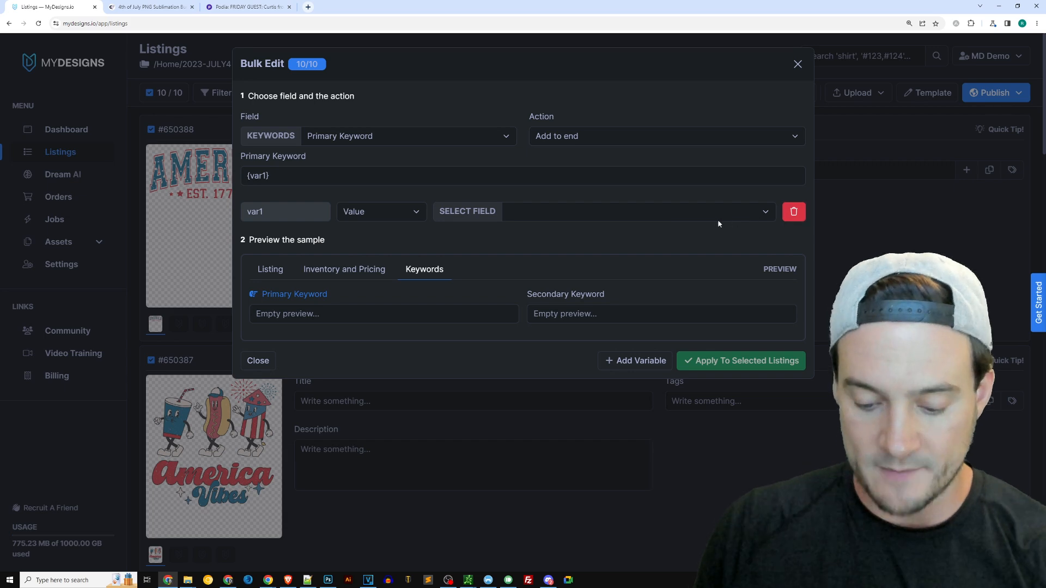
{"action": "key", "text": "Print"}
{"action": "left_click_drag", "start_coordinate": [214, 191], "coordinate": [861, 234]}
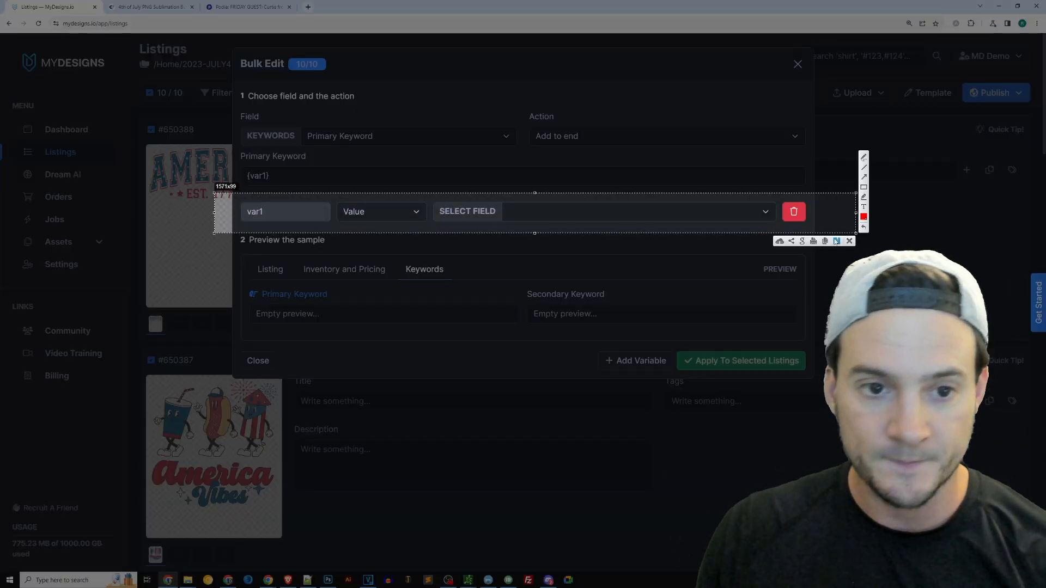
{"action": "key", "text": "Escape"}
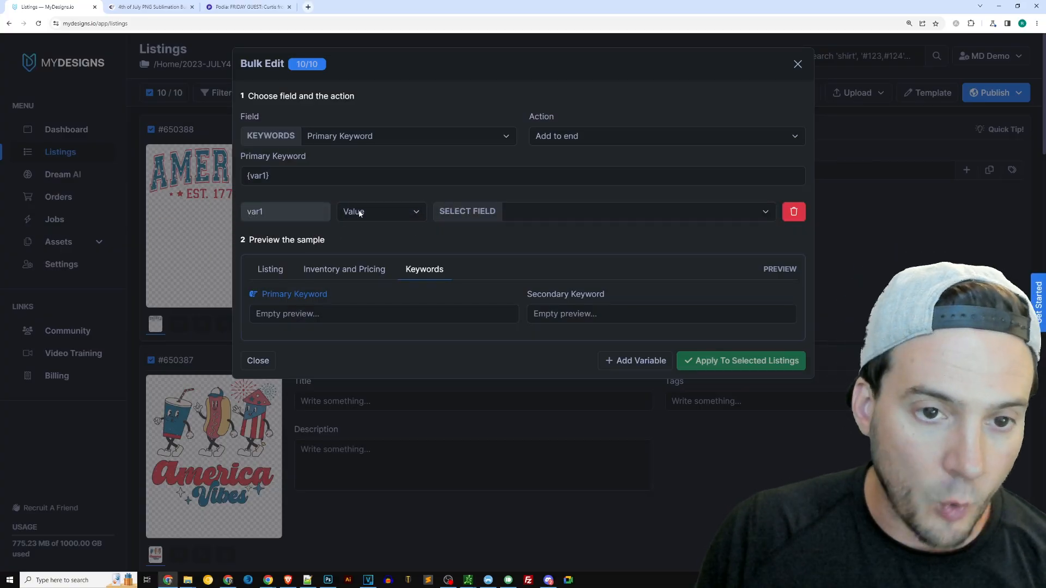
{"action": "left_click", "coordinate": [397, 214]}
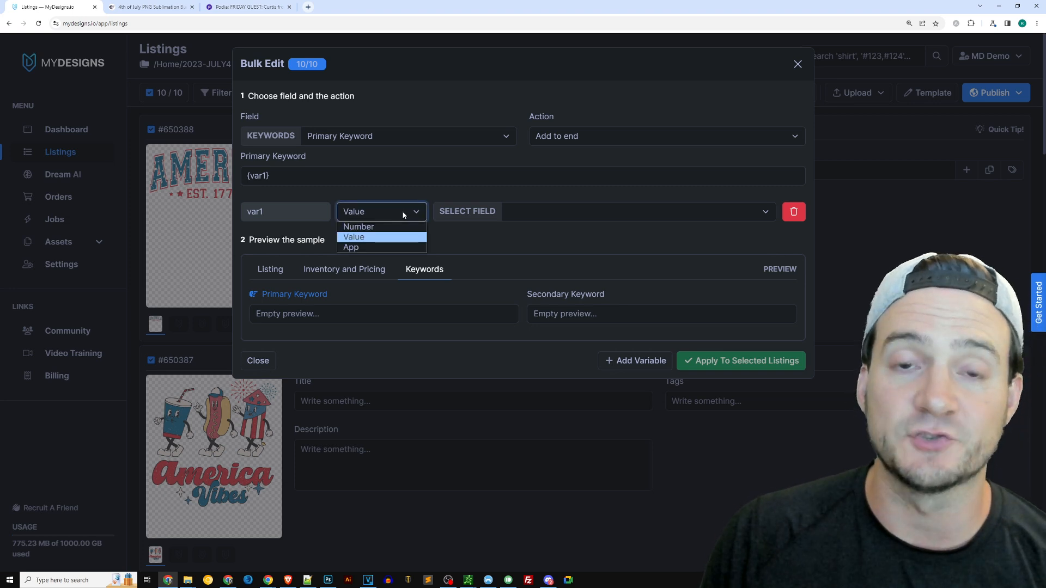
{"action": "left_click", "coordinate": [365, 247]}
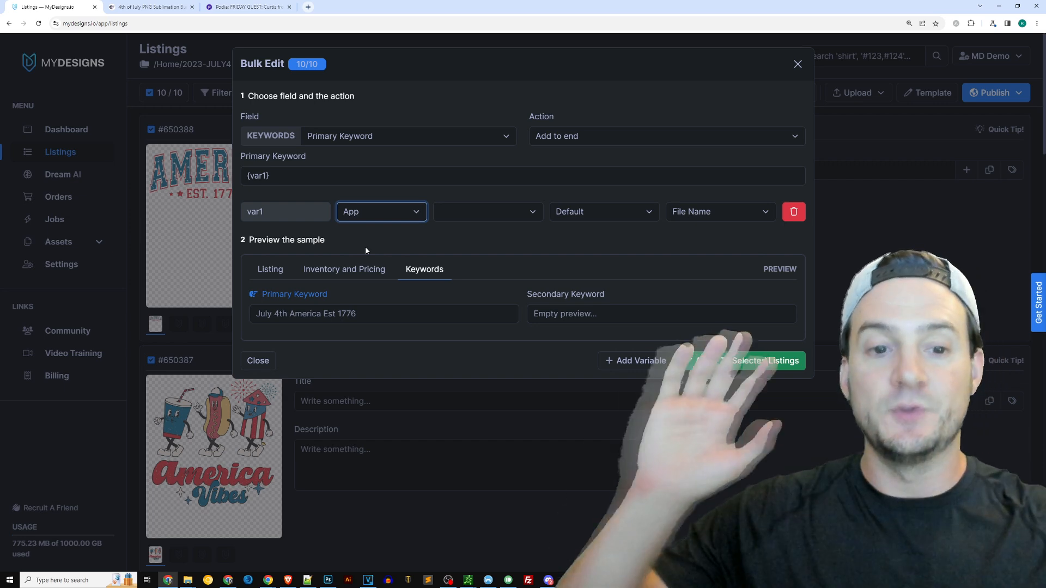
Apply the file-name Primary Keyword to all ten selected listings and confirm the update
{"action": "key", "text": "Print"}
{"action": "left_click_drag", "start_coordinate": [238, 240], "coordinate": [531, 348]}
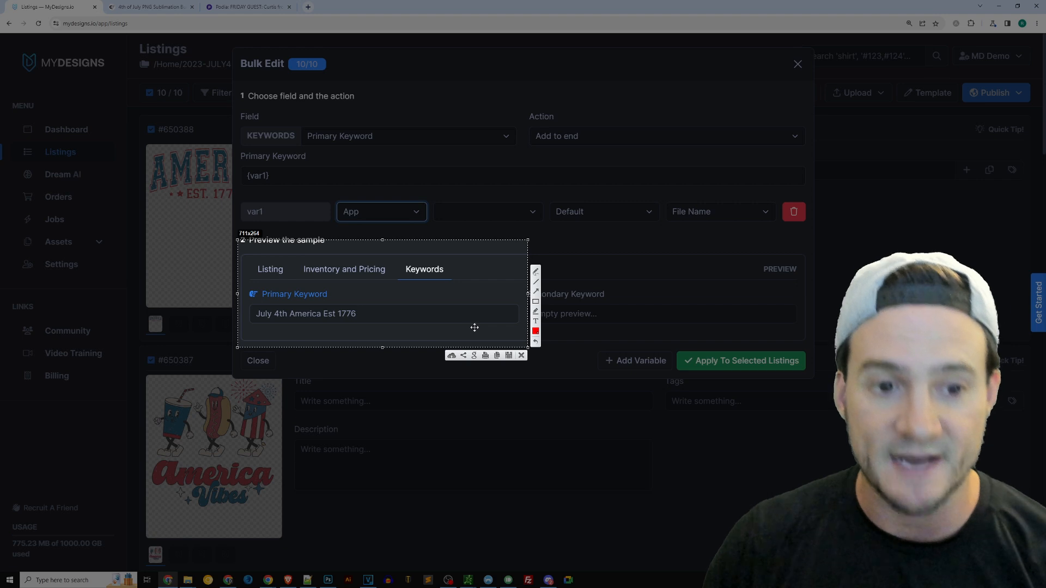
{"action": "key", "text": "Escape"}
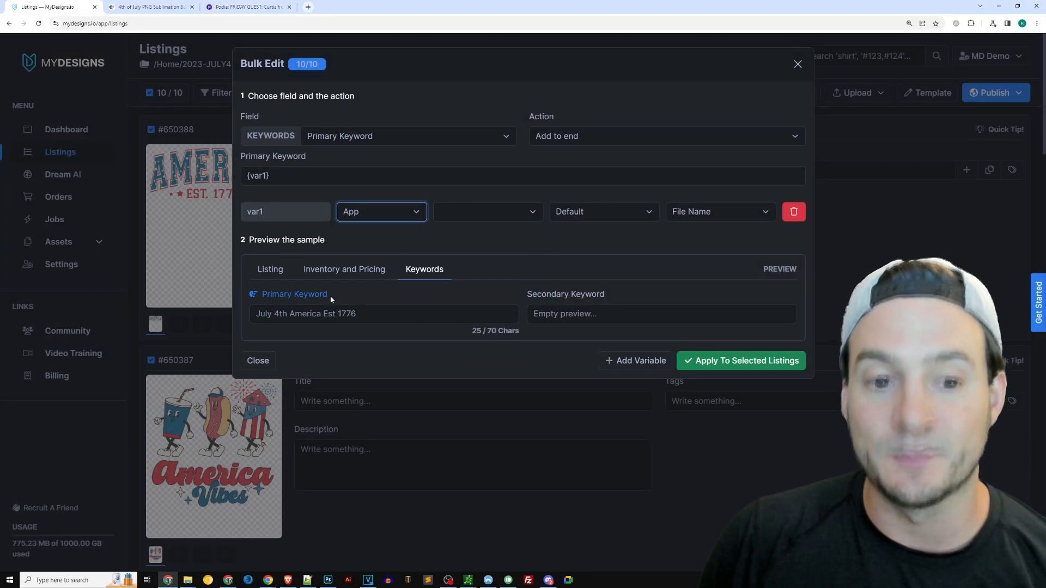
{"action": "left_click_drag", "start_coordinate": [258, 314], "coordinate": [352, 314]}
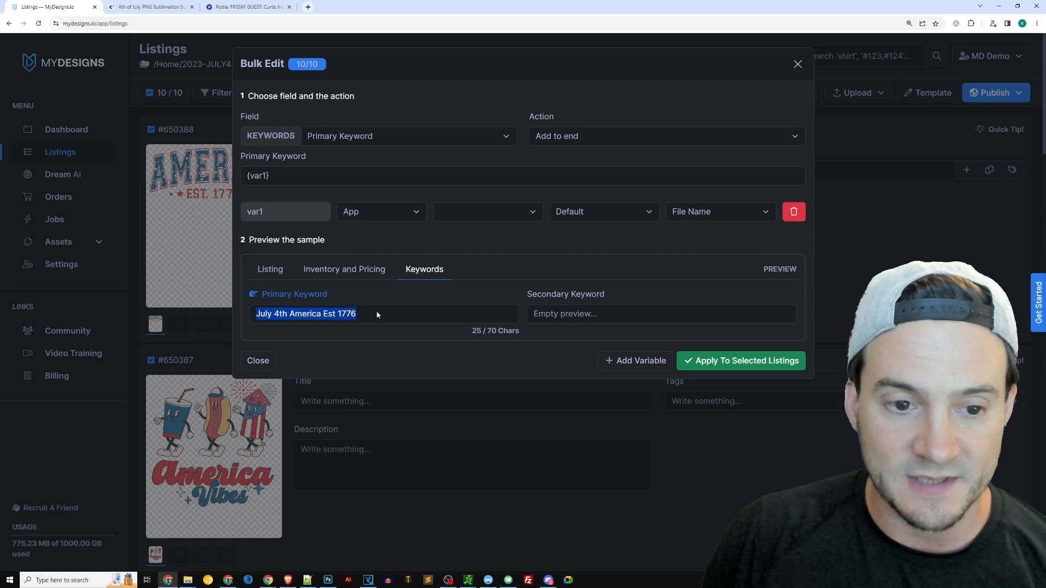
{"action": "left_click", "coordinate": [287, 315]}
{"action": "left_click_drag", "start_coordinate": [274, 315], "coordinate": [351, 315]}
{"action": "left_click", "coordinate": [362, 314]}
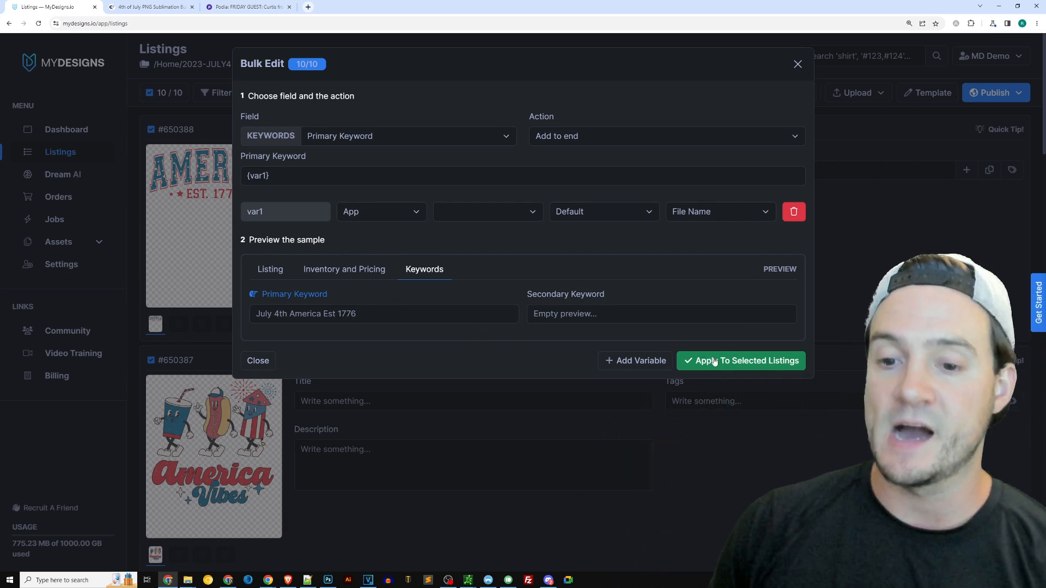
{"action": "left_click", "coordinate": [722, 364]}
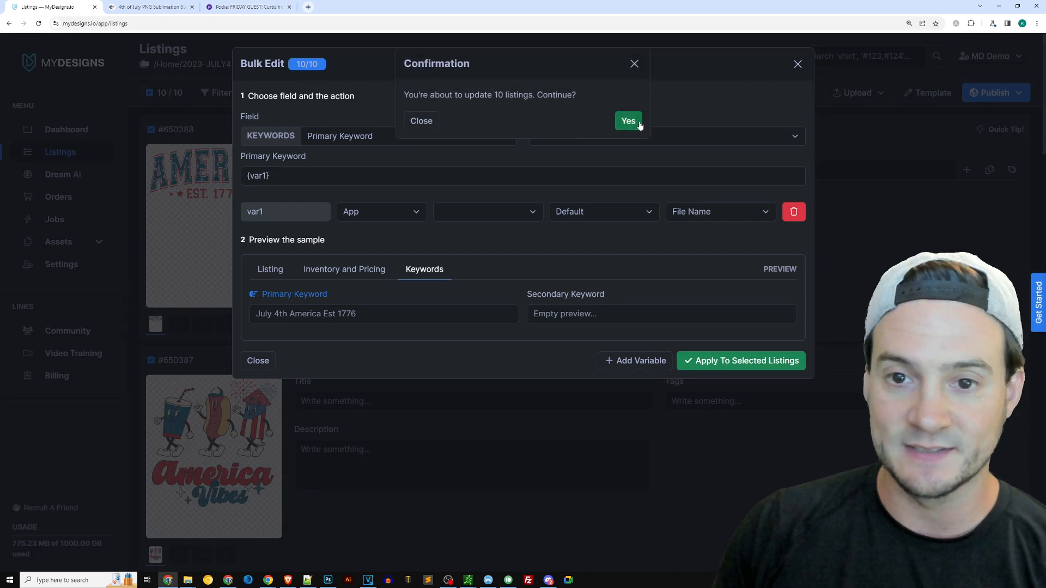
{"action": "left_click", "coordinate": [632, 122]}
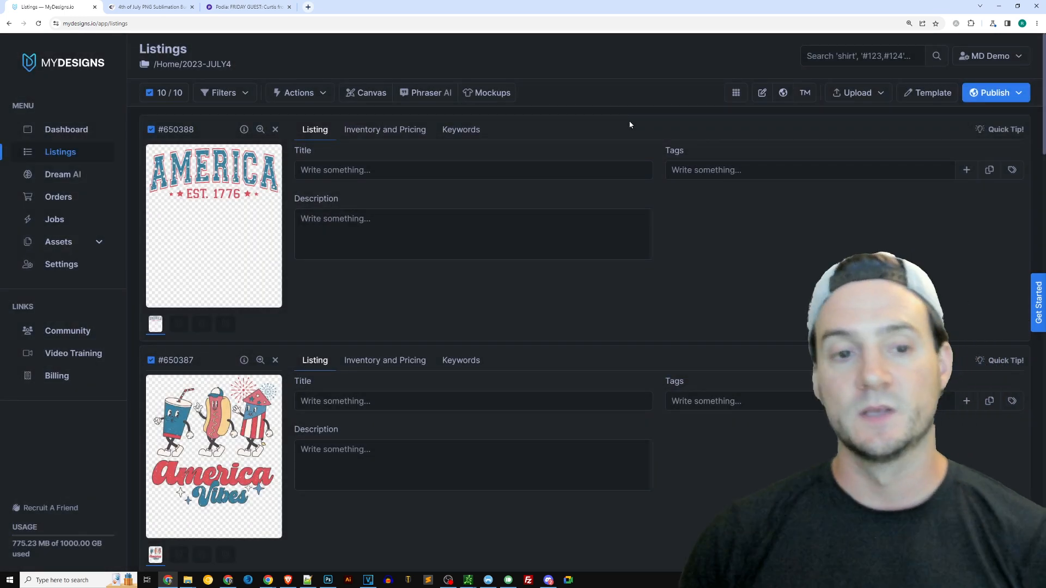
Check the Primary Keyword on the Keywords tab of the first two listings
{"action": "left_click", "coordinate": [461, 132]}
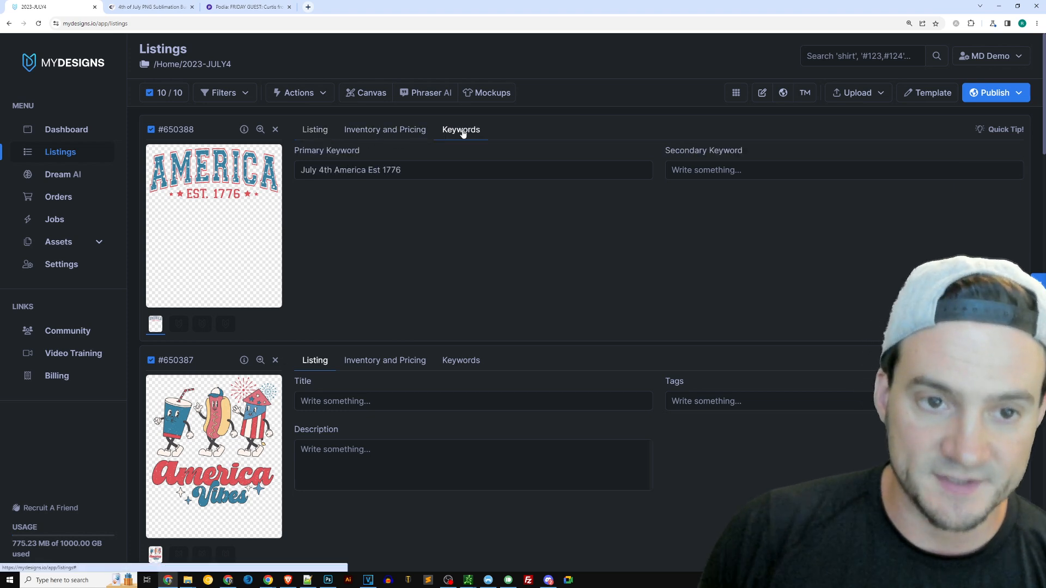
{"action": "left_click_drag", "start_coordinate": [404, 178], "coordinate": [292, 146]}
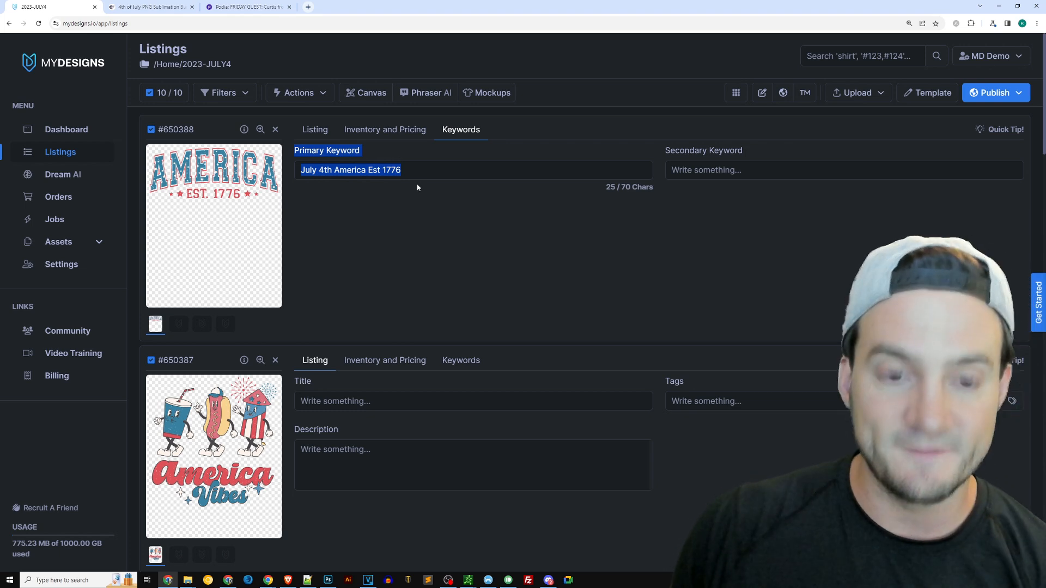
{"action": "left_click", "coordinate": [461, 360]}
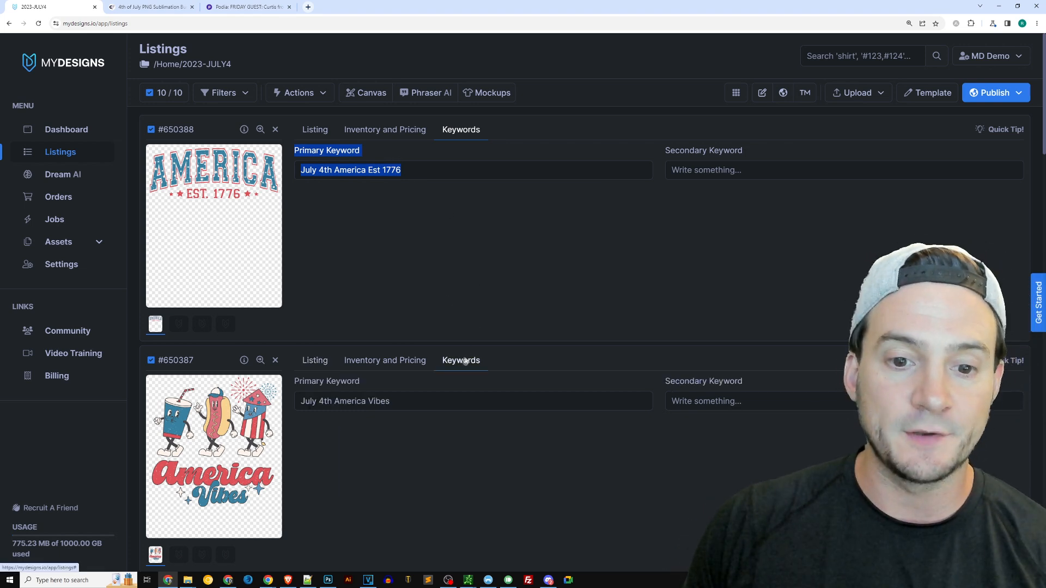
{"action": "left_click_drag", "start_coordinate": [431, 400], "coordinate": [316, 362]}
{"action": "left_click", "coordinate": [316, 361]}
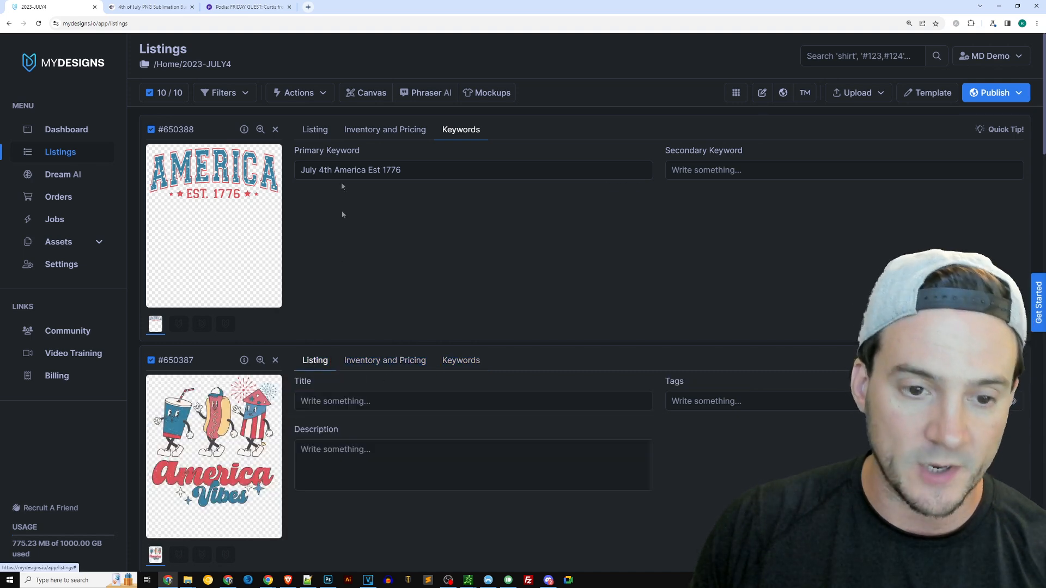
{"action": "left_click", "coordinate": [326, 131]}
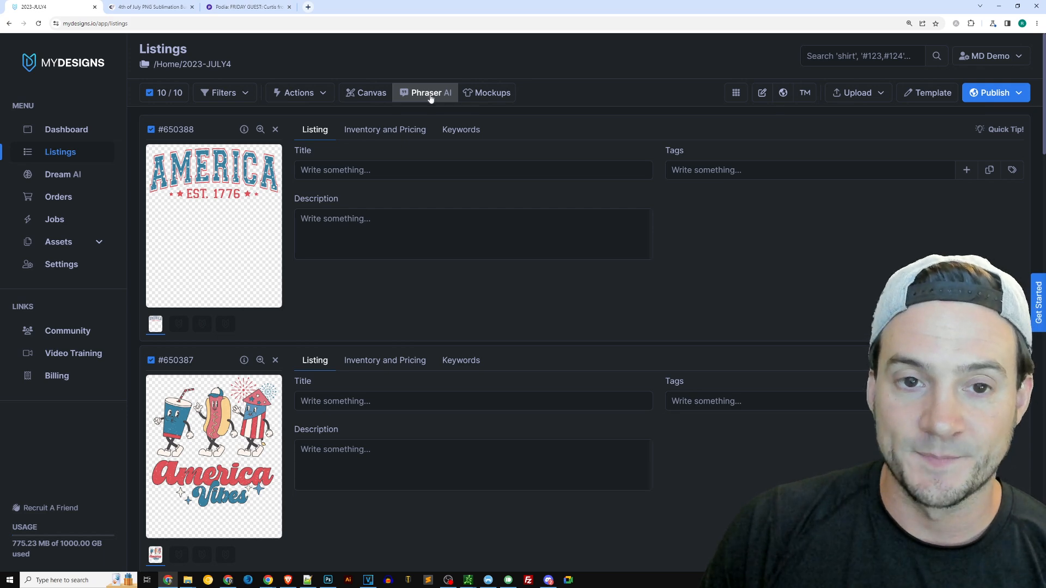
Open Phraser AI for the selected listings and set the keyword source field to Primary Keyword
{"action": "left_click", "coordinate": [431, 93]}
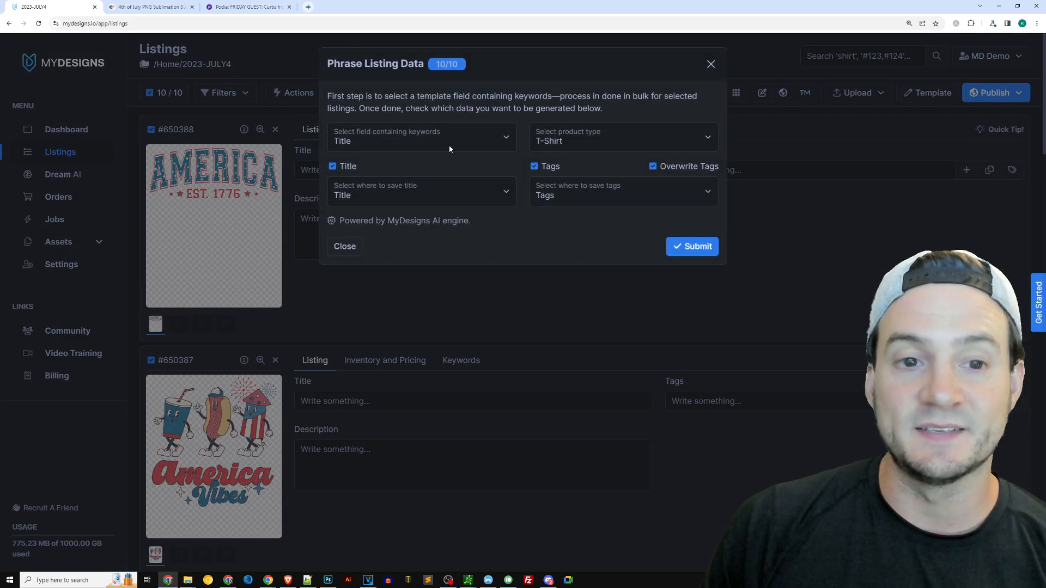
{"action": "left_click", "coordinate": [366, 138]}
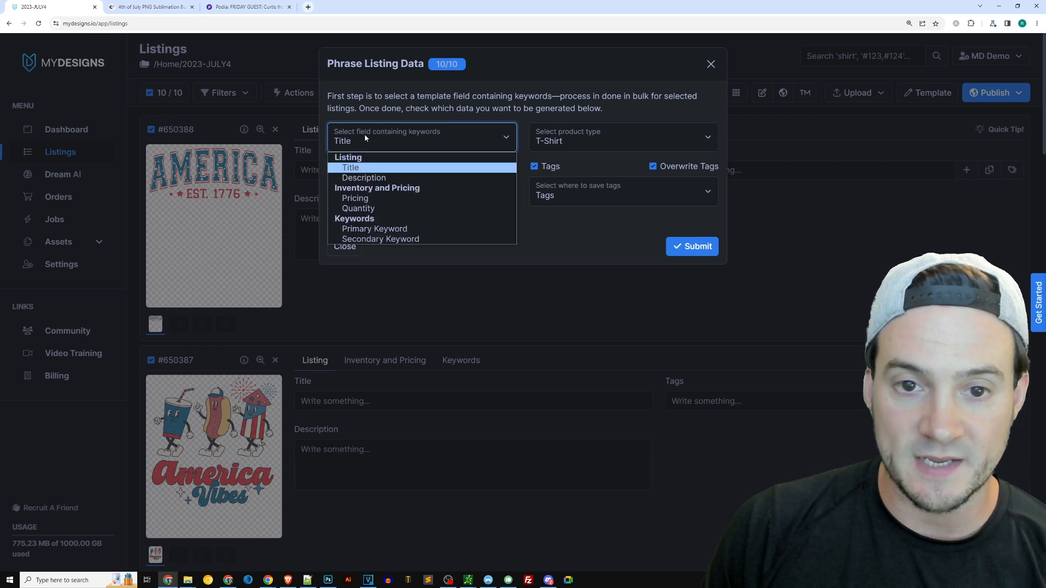
{"action": "left_click", "coordinate": [365, 138]}
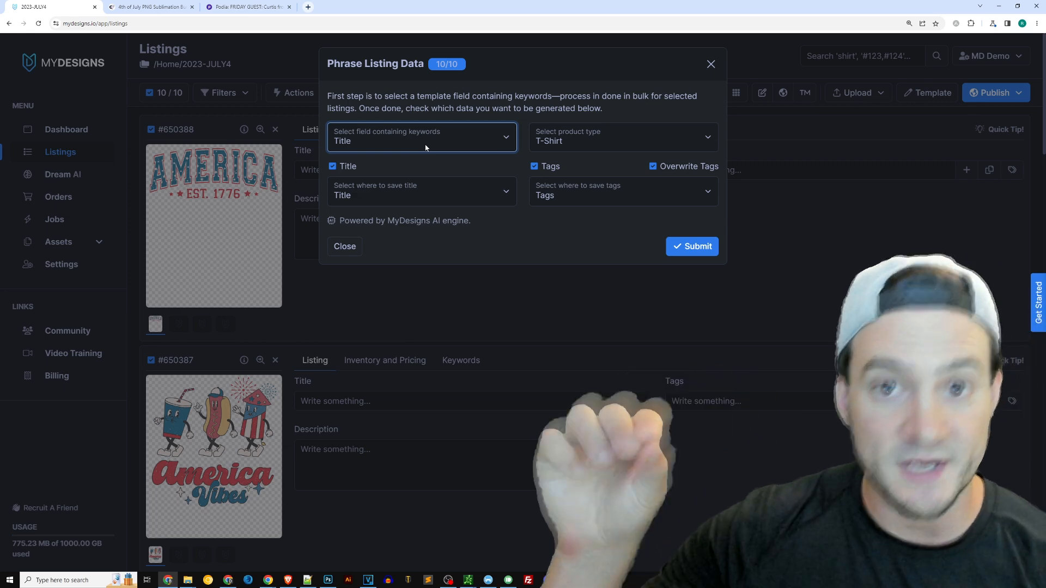
{"action": "left_click", "coordinate": [415, 145]}
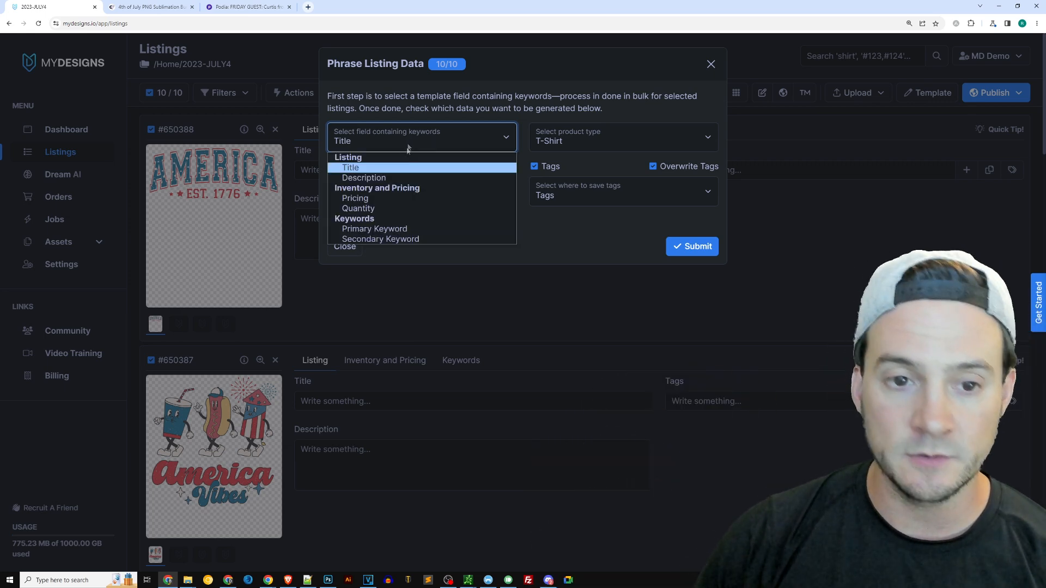
{"action": "left_click", "coordinate": [387, 226]}
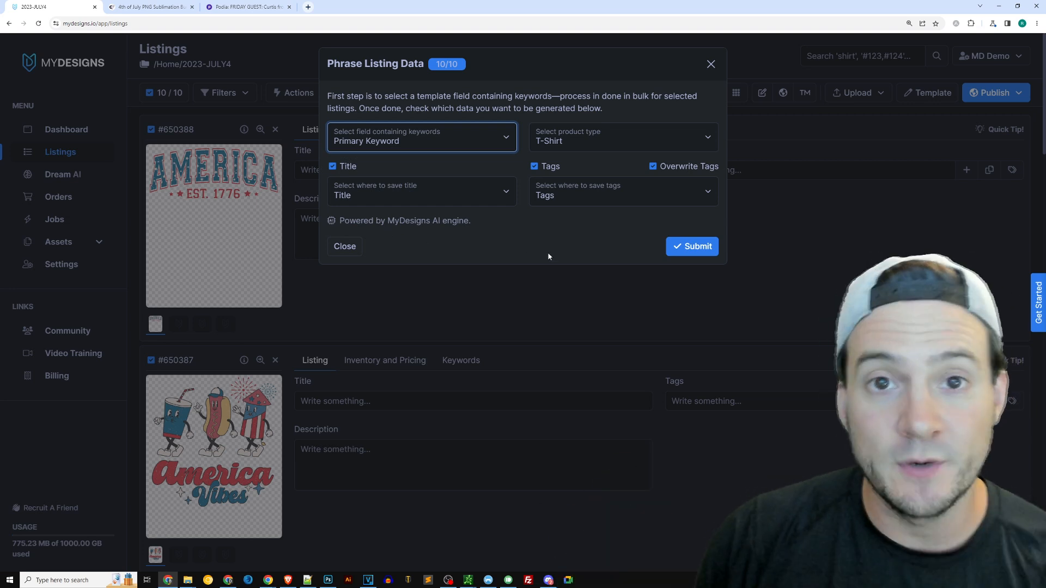
Generate titles and tags with the T-Shirt product type, overwriting existing tags, and submit
{"action": "left_click", "coordinate": [568, 139]}
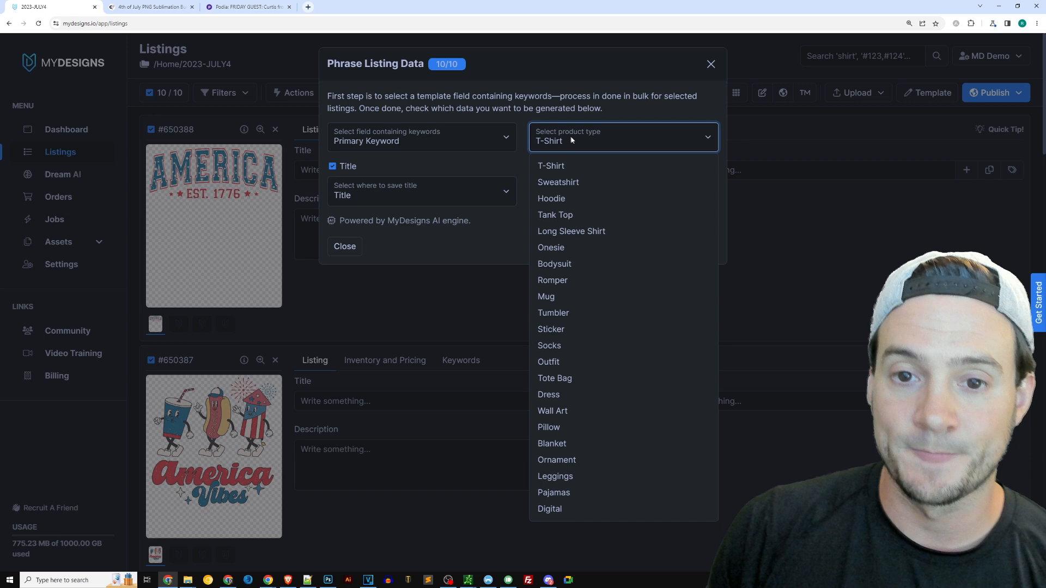
{"action": "left_click", "coordinate": [549, 167]}
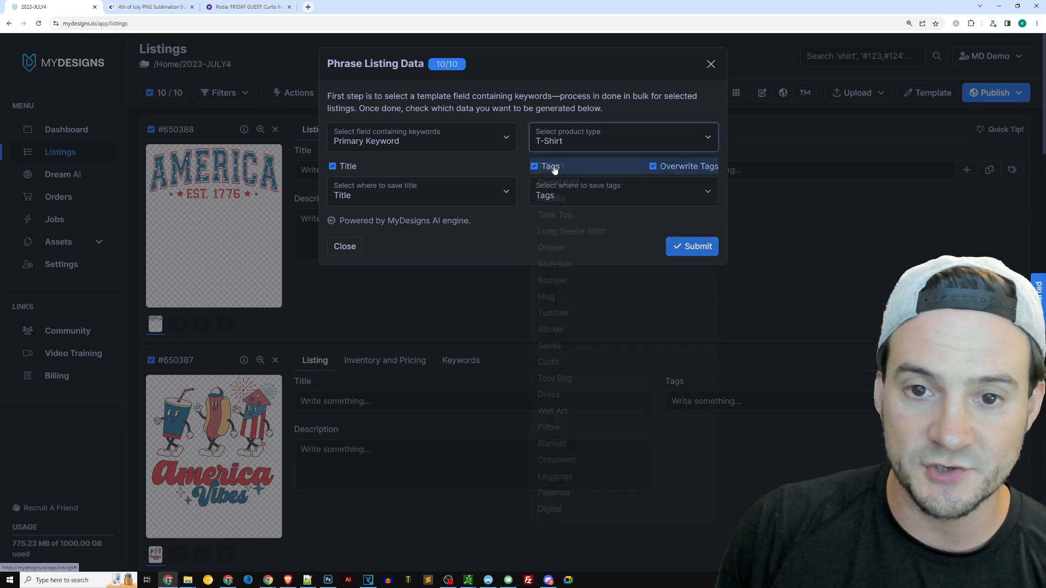
{"action": "left_click", "coordinate": [576, 142]}
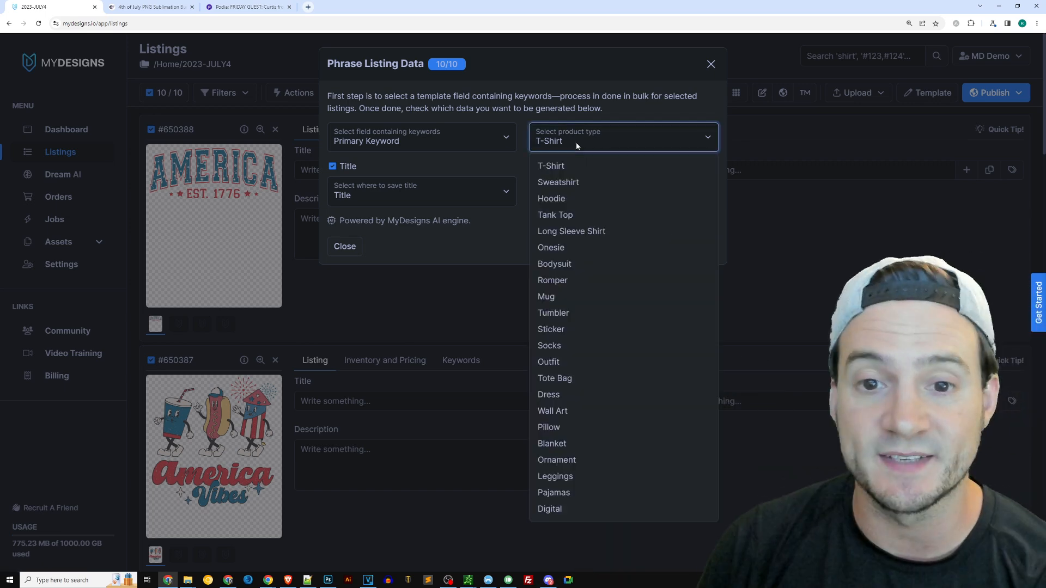
{"action": "left_click", "coordinate": [583, 143]}
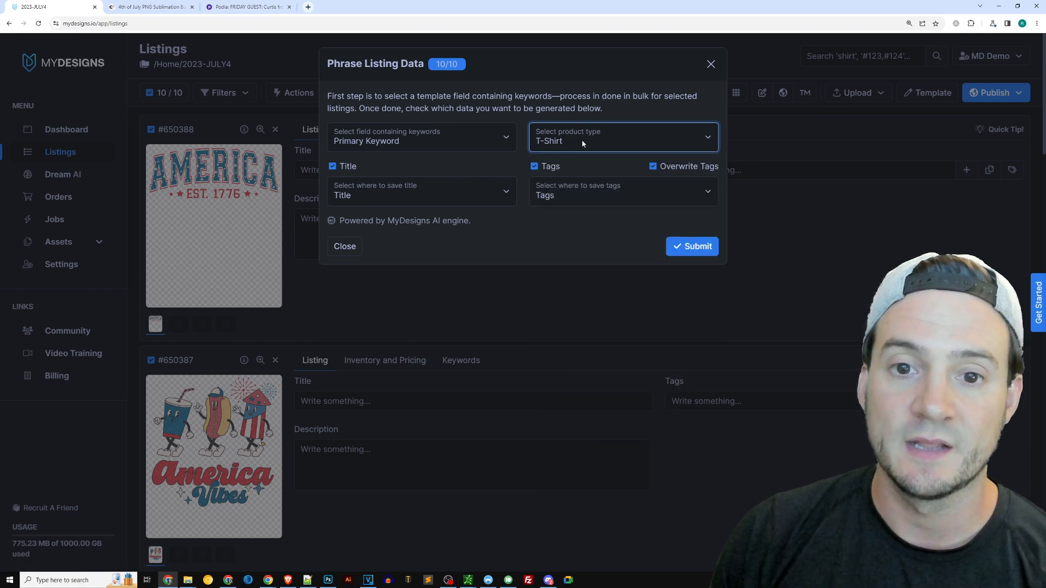
{"action": "left_click", "coordinate": [550, 235]}
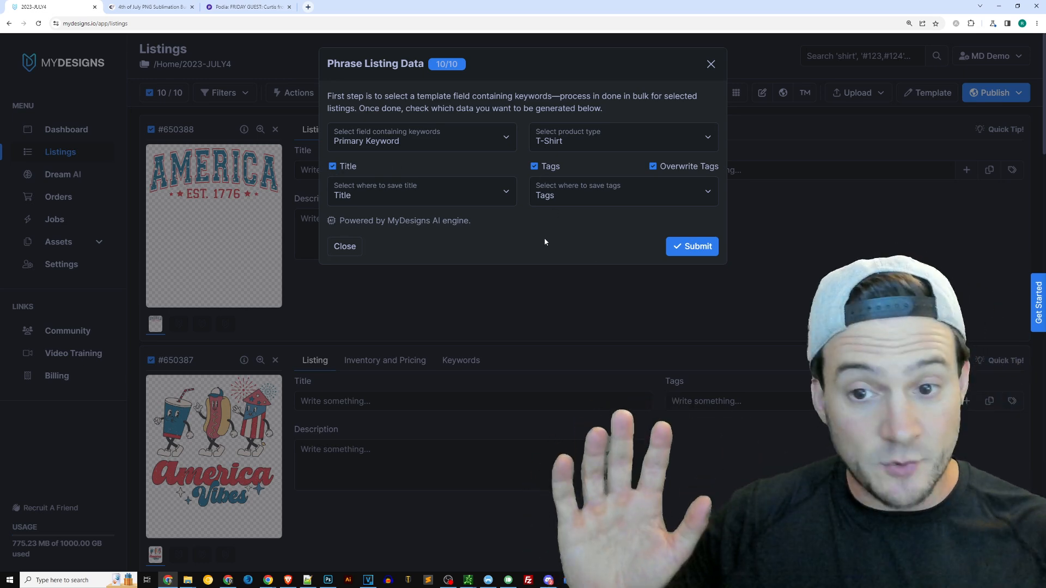
{"action": "left_click", "coordinate": [688, 246]}
{"action": "left_click", "coordinate": [615, 131]}
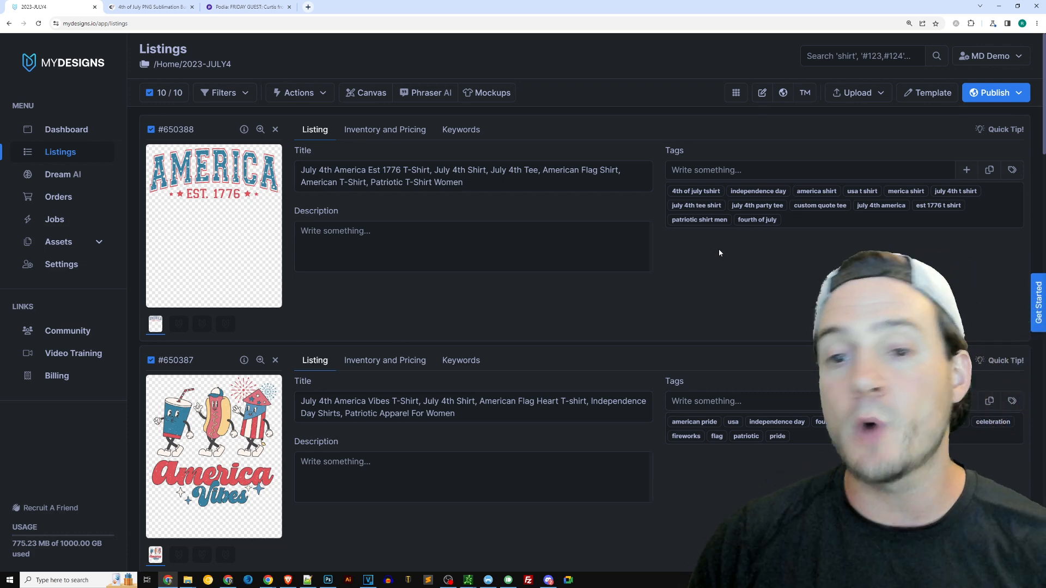
Review the generated titles and tags across the listings
{"action": "scroll", "coordinate": [716, 250], "scroll_direction": "down", "scroll_amount": 3}
{"action": "scroll", "coordinate": [527, 229], "scroll_direction": "down", "scroll_amount": 6}
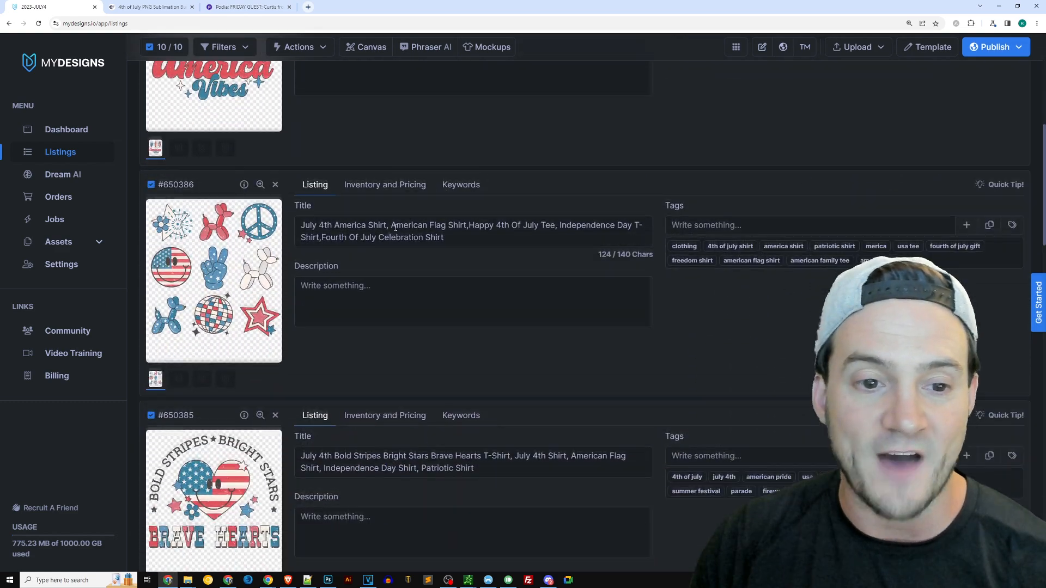
{"action": "scroll", "coordinate": [459, 331], "scroll_direction": "down", "scroll_amount": 3}
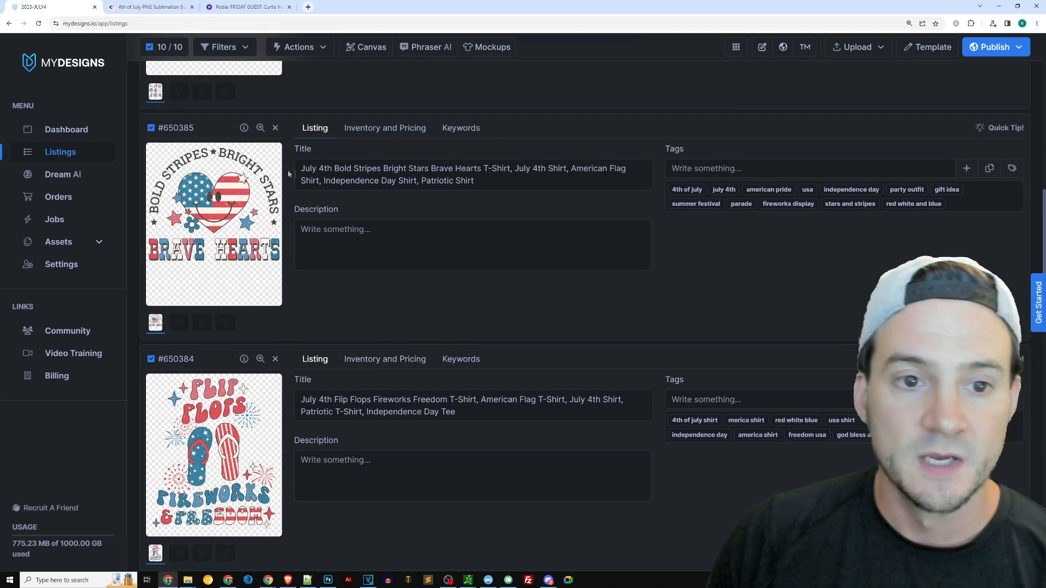
{"action": "left_click_drag", "start_coordinate": [302, 167], "coordinate": [473, 180]}
{"action": "left_click", "coordinate": [349, 180]}
{"action": "left_click", "coordinate": [544, 139]}
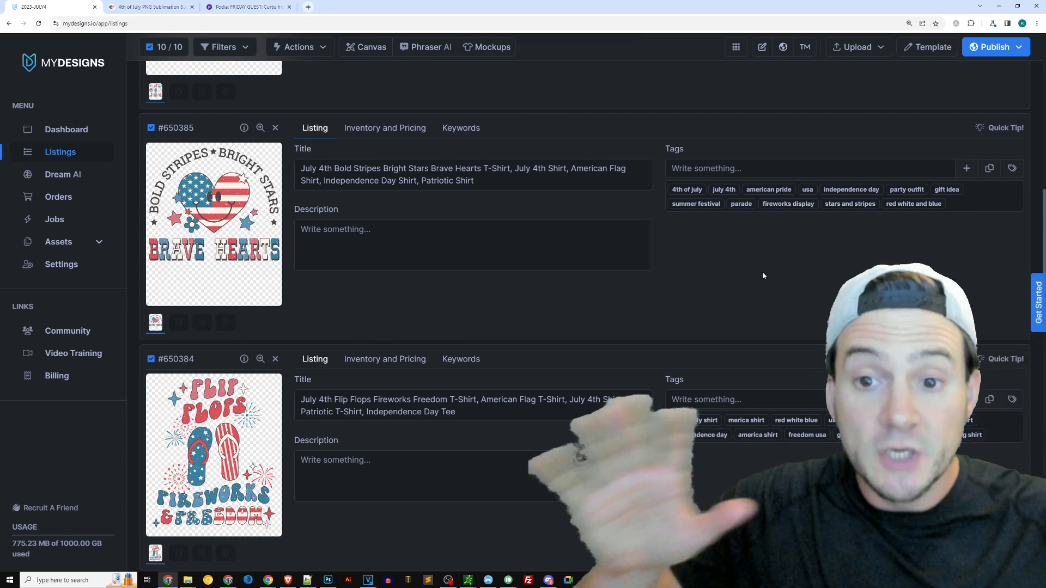
{"action": "scroll", "coordinate": [697, 231], "scroll_direction": "up", "scroll_amount": 5}
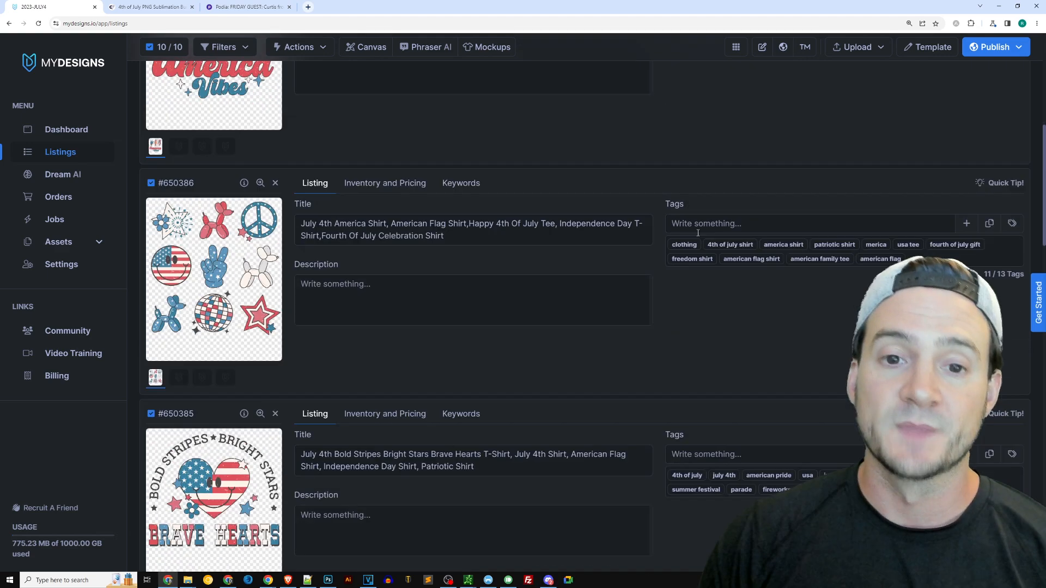
{"action": "scroll", "coordinate": [703, 250], "scroll_direction": "up", "scroll_amount": 7}
{"action": "left_click", "coordinate": [348, 235]}
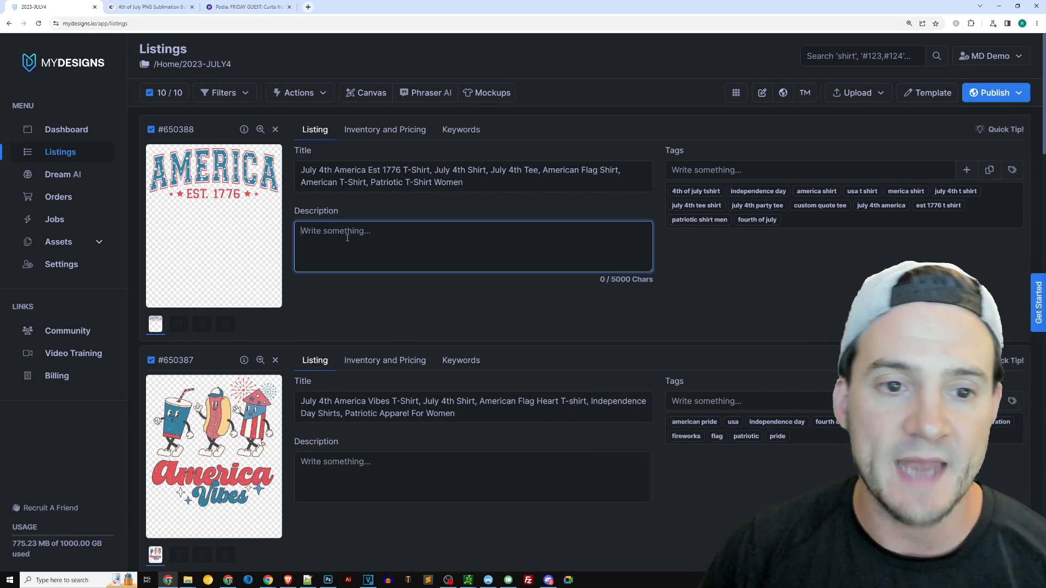
Bulk edit the Description of all ten selected listings to "You're going to love your July 4th t-shirt, satisfaction guaranteed!!" and apply it
{"action": "left_click", "coordinate": [326, 94]}
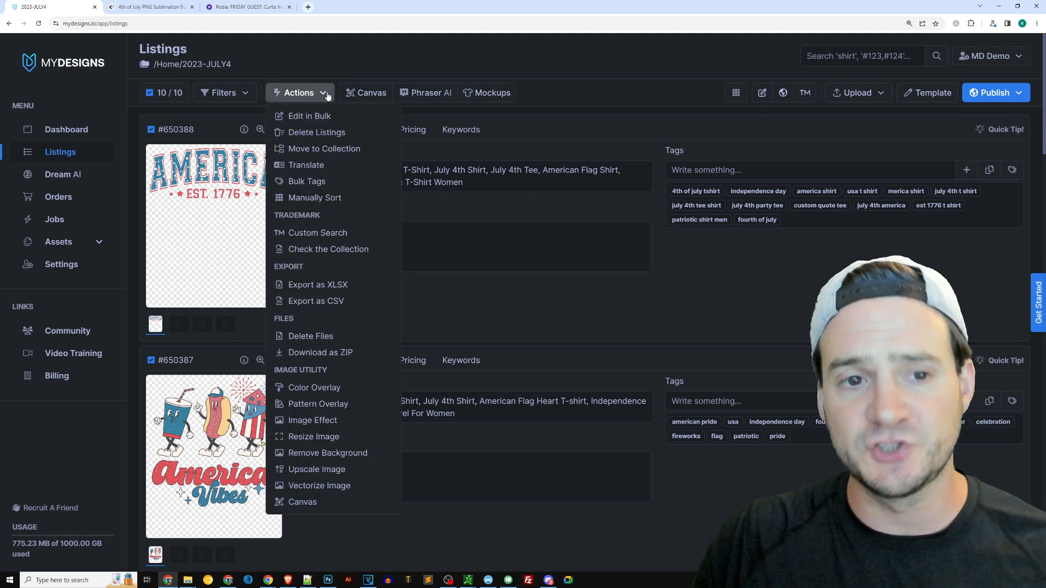
{"action": "left_click", "coordinate": [316, 94]}
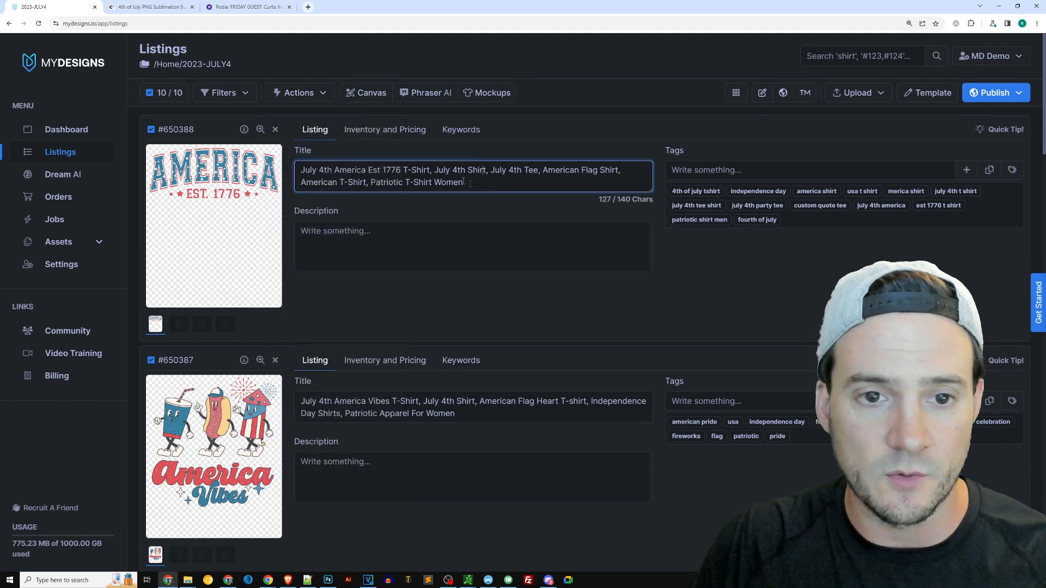
{"action": "left_click", "coordinate": [315, 95]}
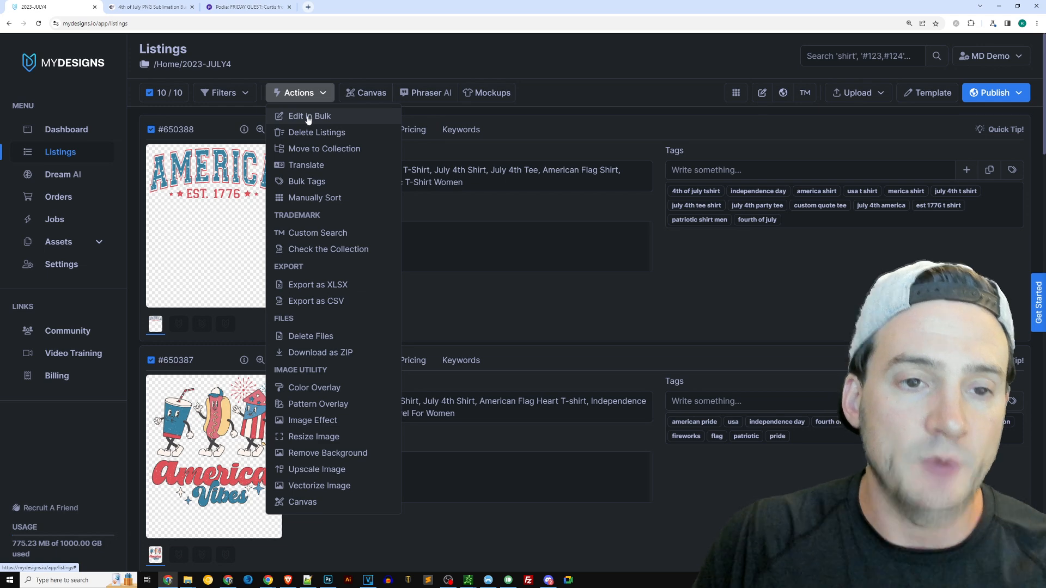
{"action": "left_click", "coordinate": [308, 117]}
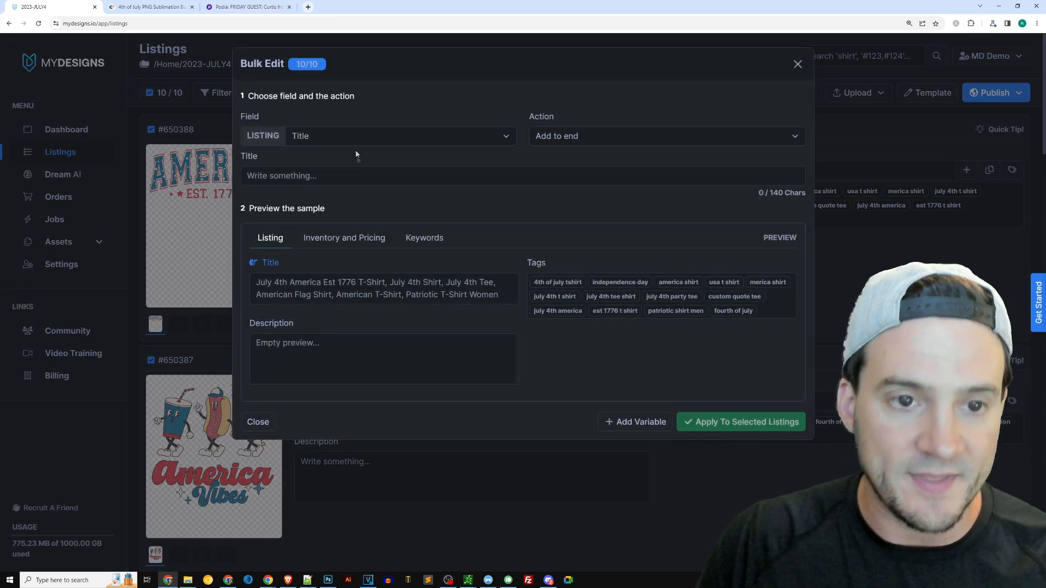
{"action": "left_click", "coordinate": [355, 136]}
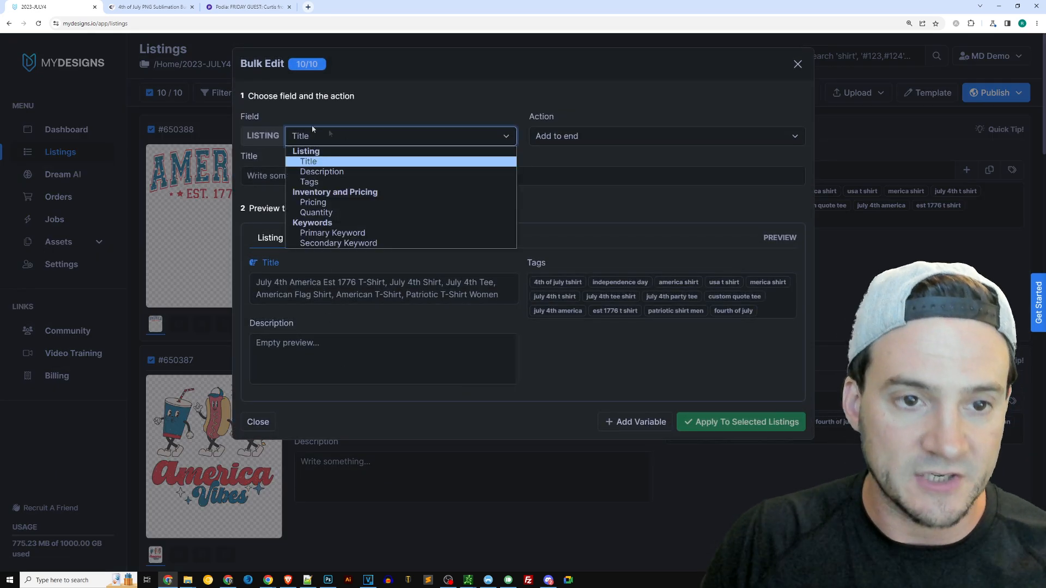
{"action": "left_click", "coordinate": [330, 173]}
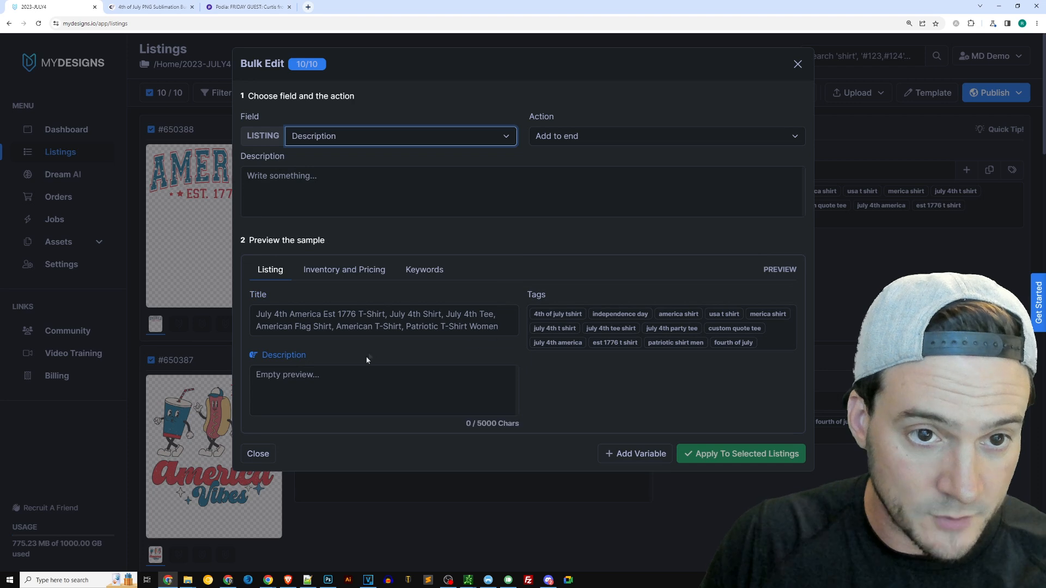
{"action": "left_click", "coordinate": [290, 205]}
{"action": "type", "text": "You're going to love your July 4th t-shirt, sa"}
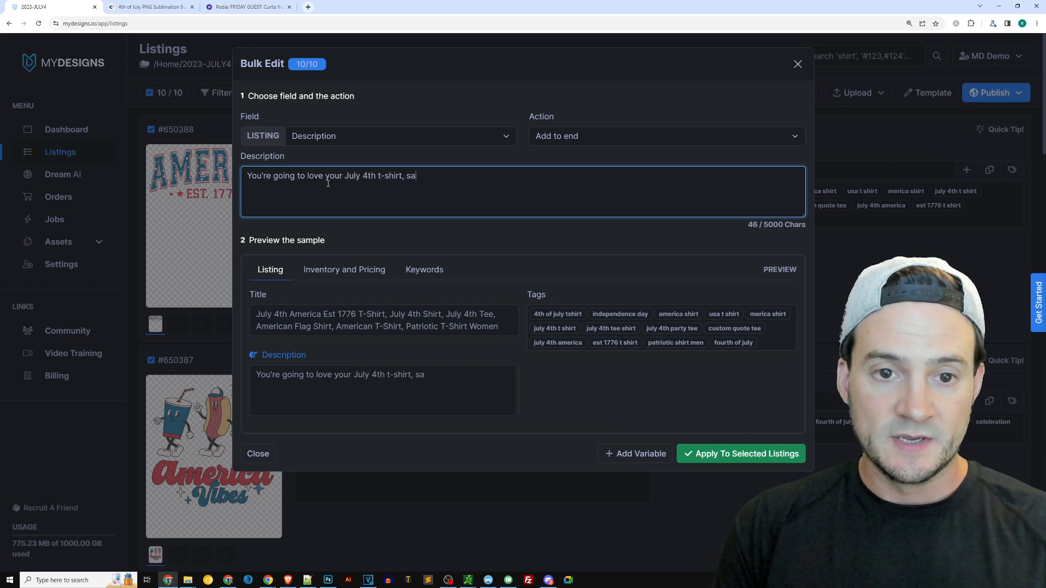
{"action": "type", "text": "tisfaction "}
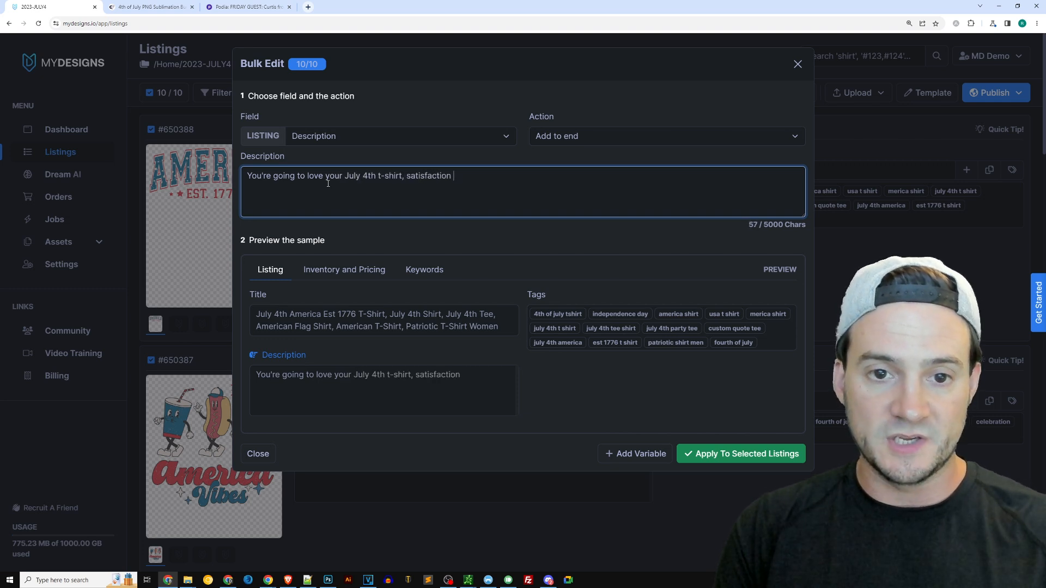
{"action": "type", "text": "guaranteed!!"}
{"action": "left_click", "coordinate": [728, 456]}
{"action": "left_click", "coordinate": [626, 120]}
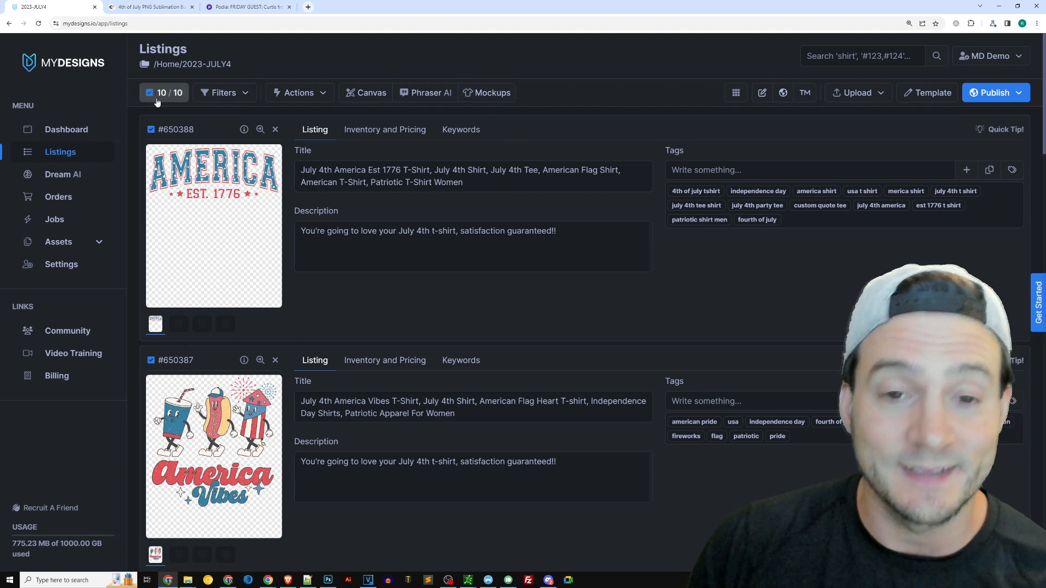
Browse the built-in clothing templates in the image mockup generator for the selected listings
{"action": "left_click", "coordinate": [484, 93]}
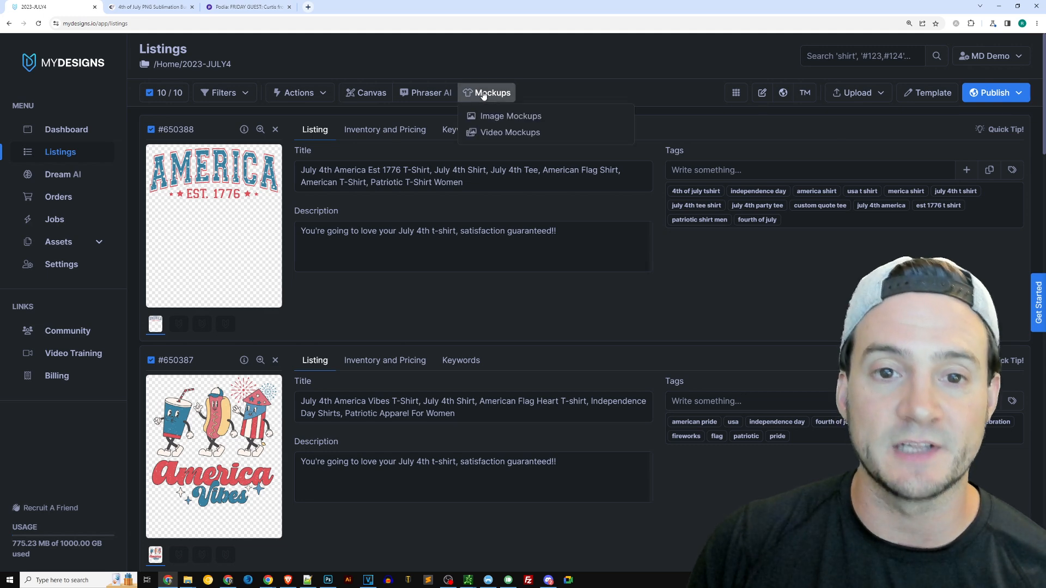
{"action": "left_click", "coordinate": [503, 118]}
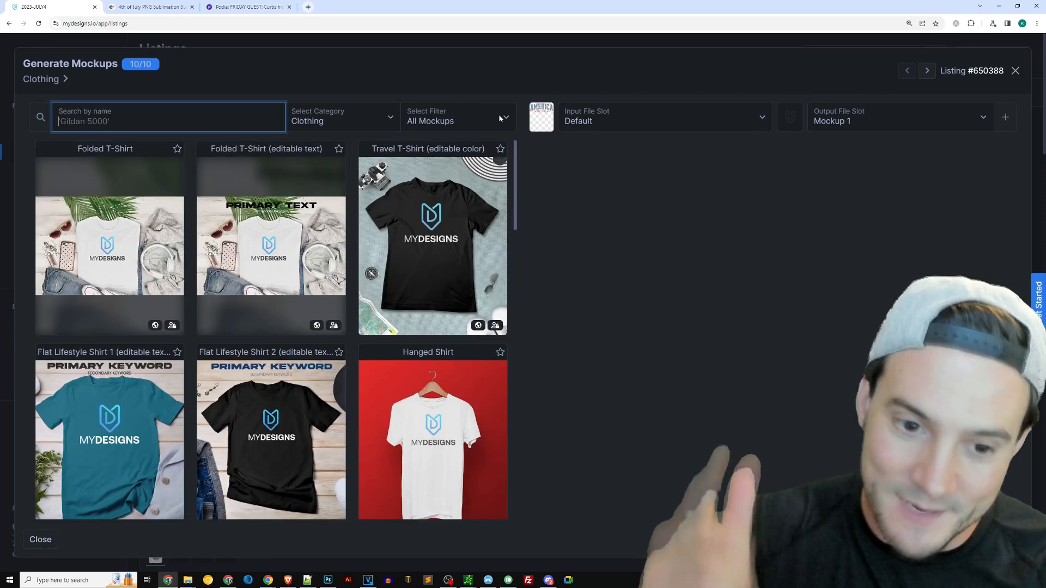
{"action": "scroll", "coordinate": [497, 221], "scroll_direction": "down", "scroll_amount": 7}
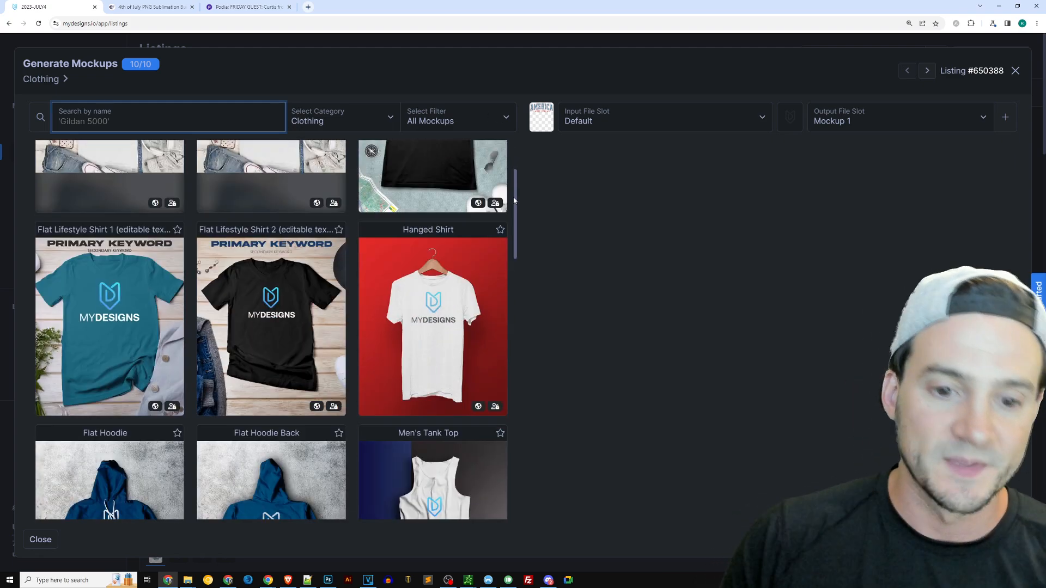
{"action": "scroll", "coordinate": [518, 191], "scroll_direction": "down", "scroll_amount": 4}
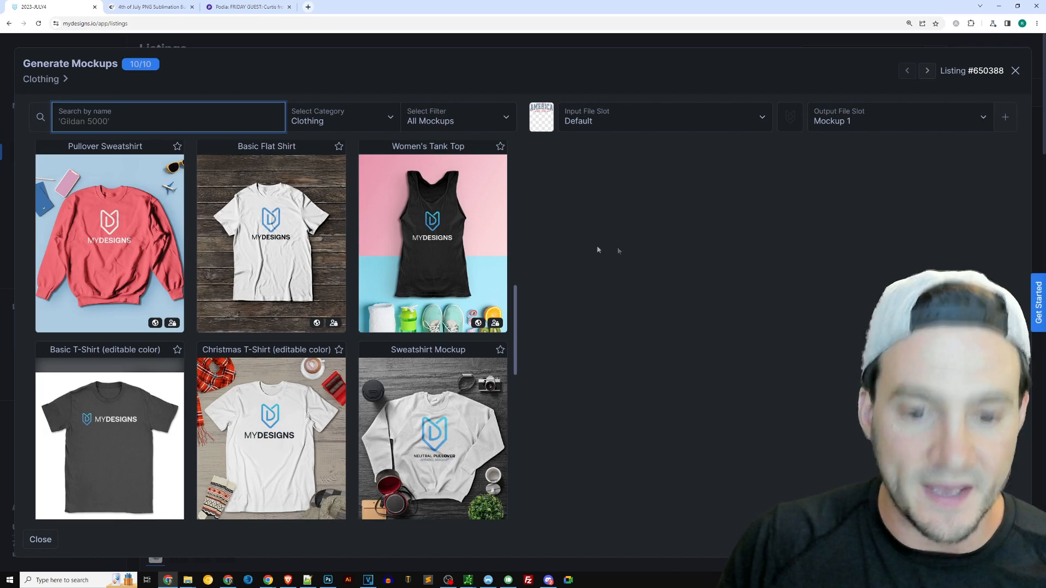
{"action": "scroll", "coordinate": [474, 272], "scroll_direction": "down", "scroll_amount": 6}
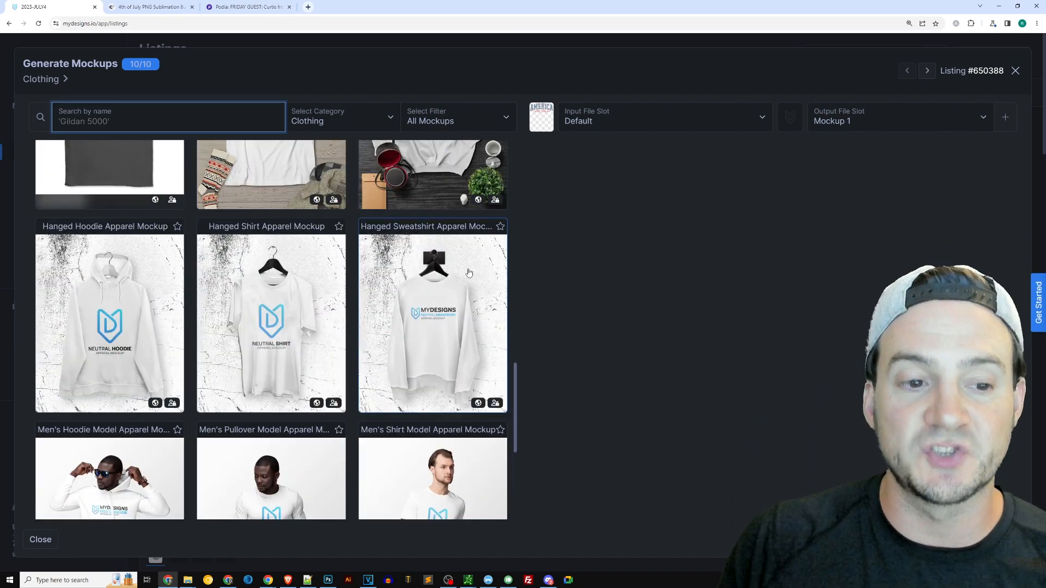
{"action": "scroll", "coordinate": [468, 272], "scroll_direction": "up", "scroll_amount": 3}
{"action": "left_click", "coordinate": [1016, 70]}
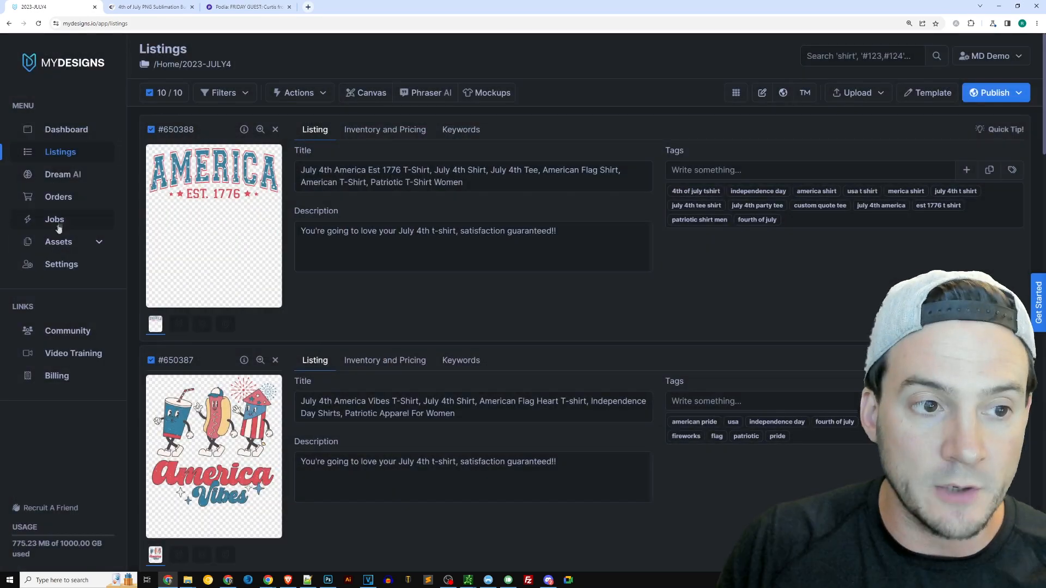
Upload the BC3001 July 4th Demo PSD as a new Clothing mockup in the mockup assets
{"action": "left_click", "coordinate": [97, 245]}
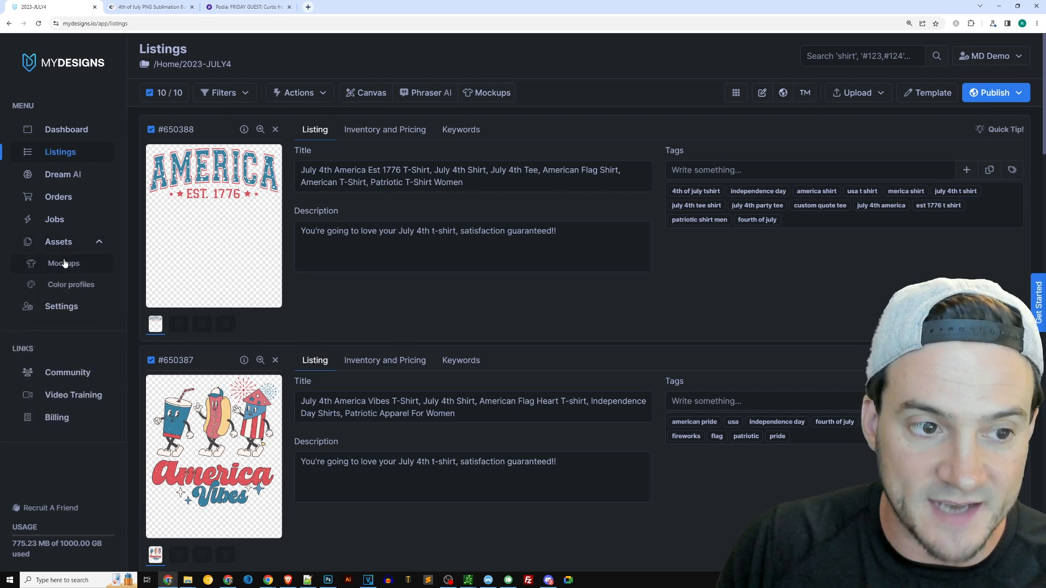
{"action": "left_click", "coordinate": [67, 263]}
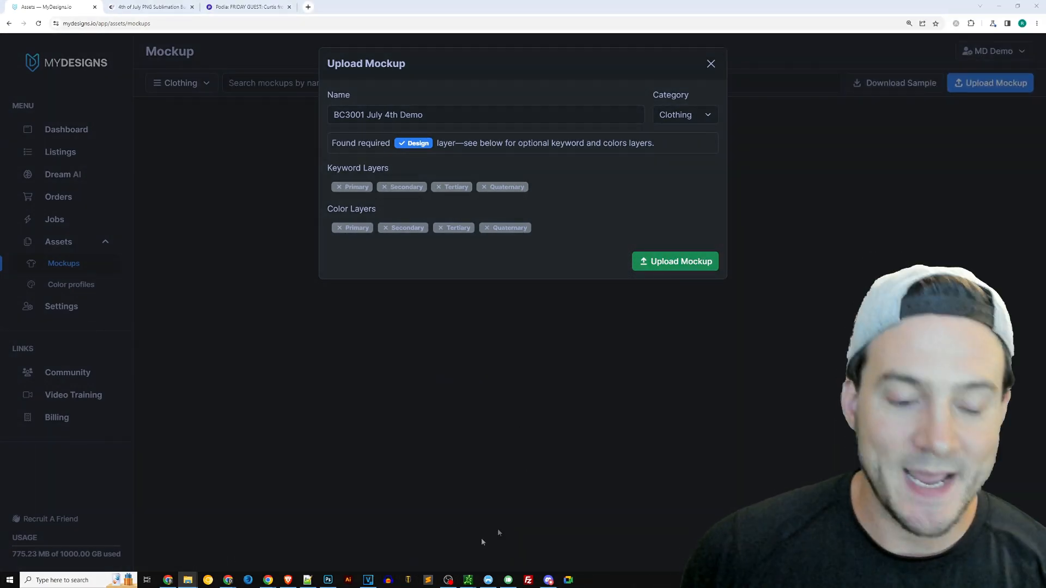
{"action": "left_click", "coordinate": [327, 579]}
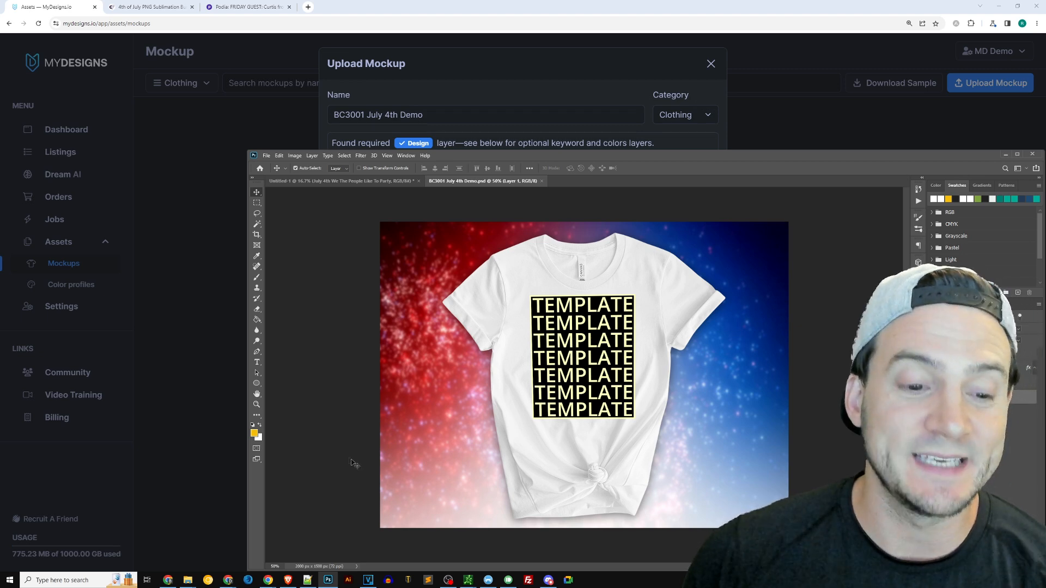
{"action": "left_click", "coordinate": [226, 540]}
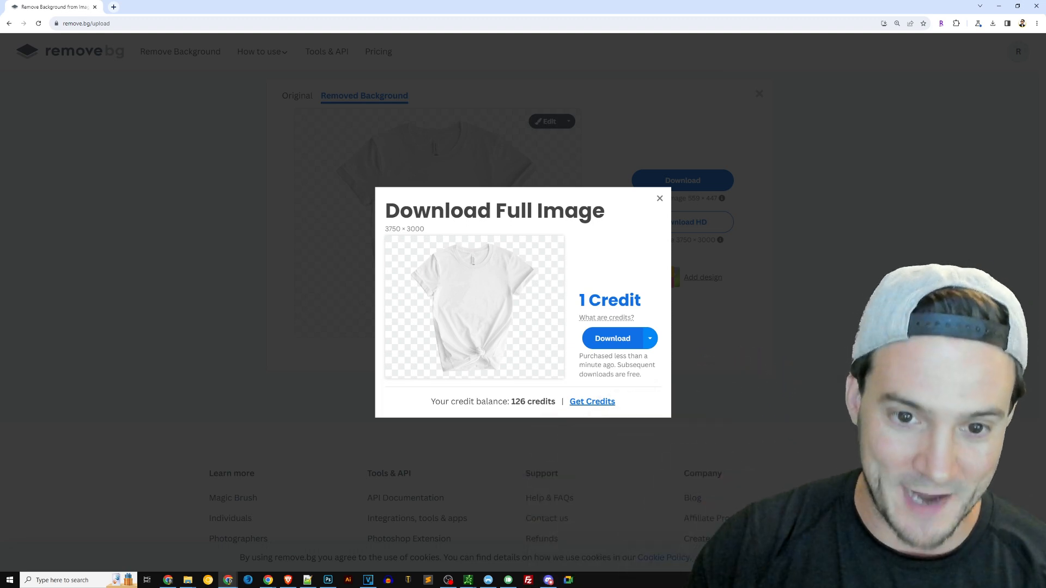
{"action": "left_click", "coordinate": [685, 199]}
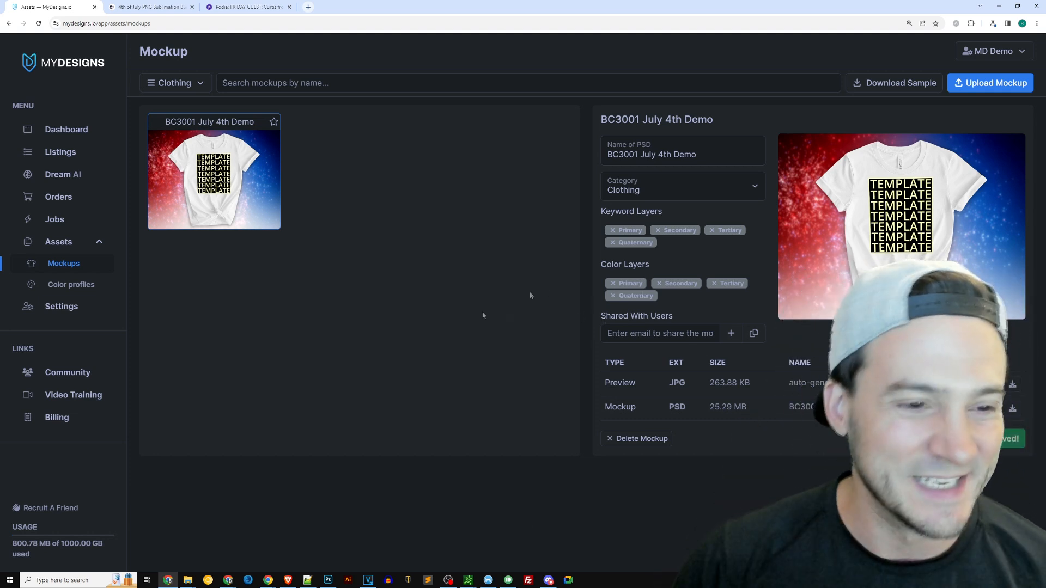
Generate image mockups for all ten listings from the BC3001 July 4th Demo template, saving them to the Mockup 1 output slot
{"action": "left_click", "coordinate": [79, 159]}
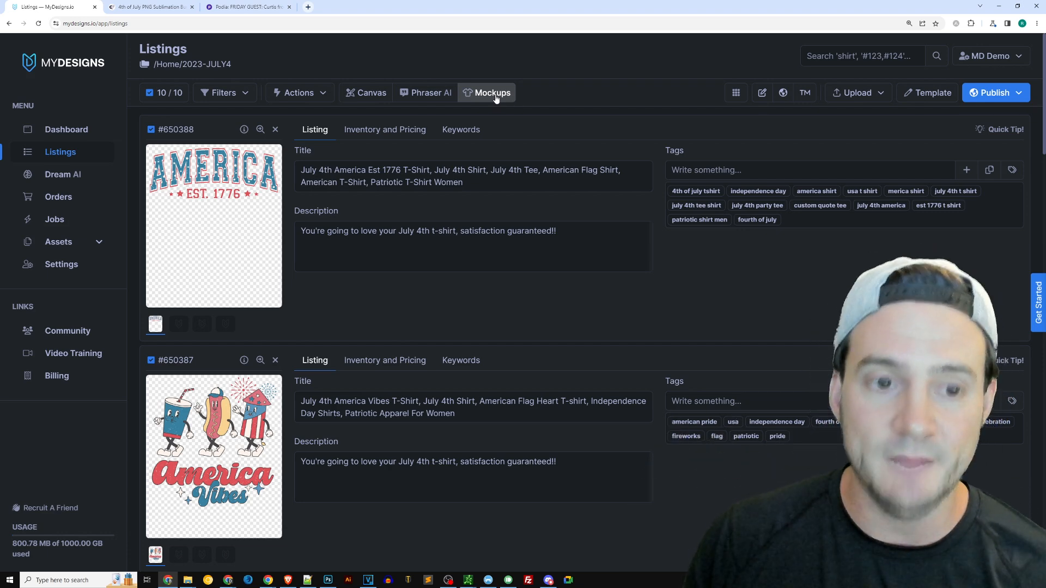
{"action": "left_click", "coordinate": [495, 96]}
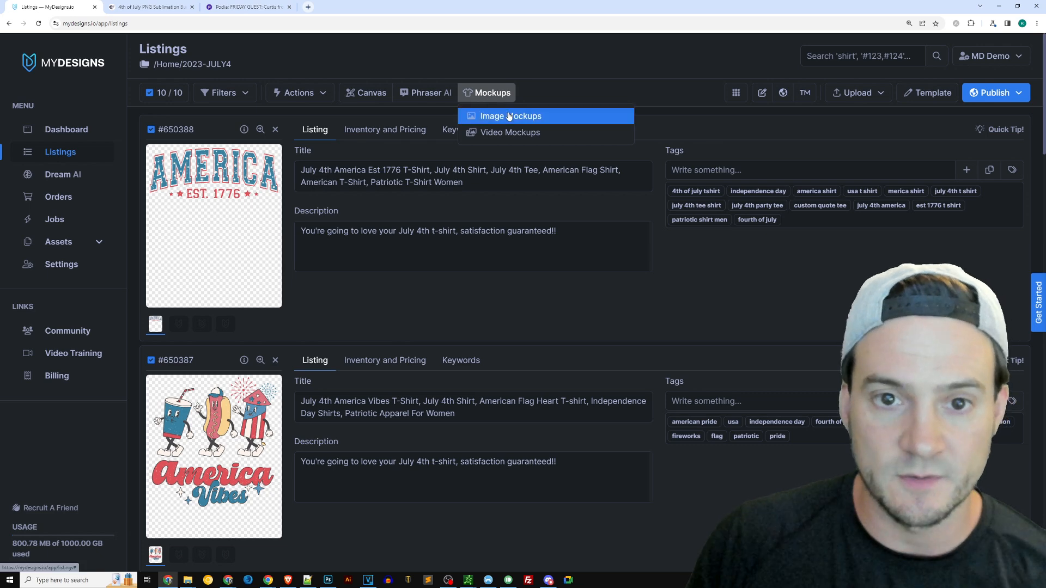
{"action": "left_click", "coordinate": [506, 116]}
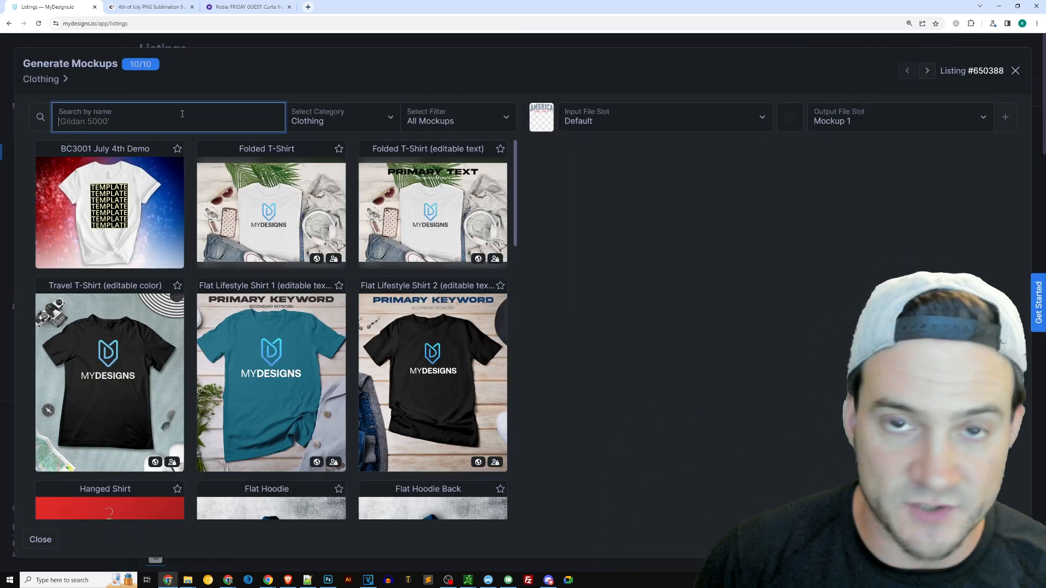
{"action": "type", "text": "3001"}
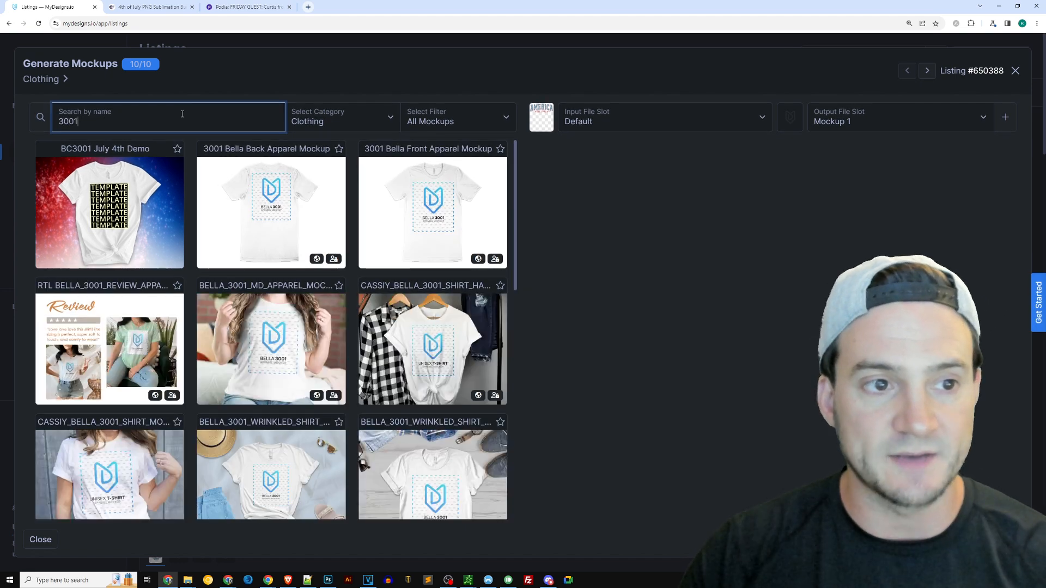
{"action": "scroll", "coordinate": [430, 266], "scroll_direction": "down", "scroll_amount": 6}
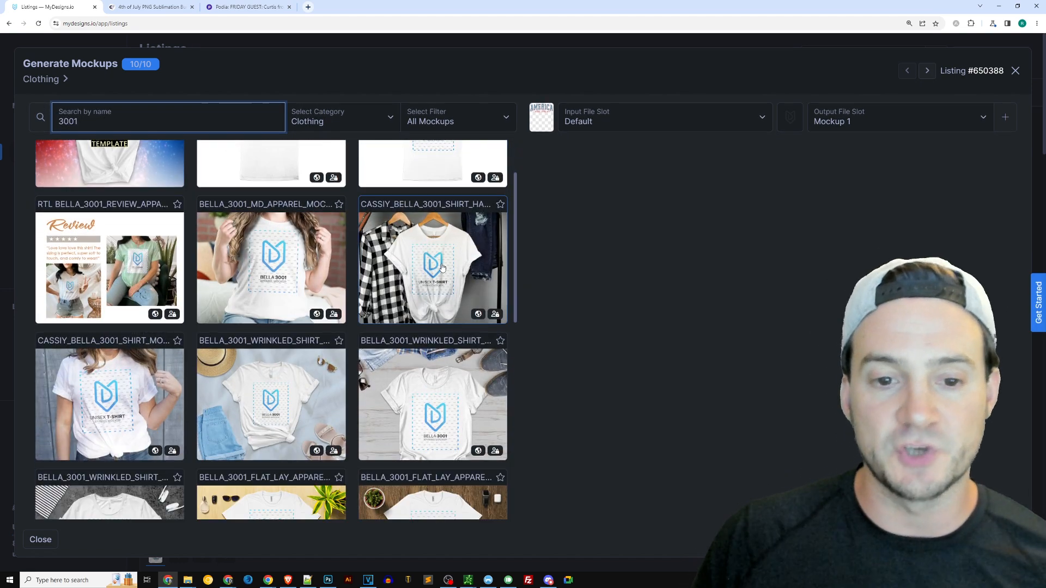
{"action": "scroll", "coordinate": [435, 266], "scroll_direction": "down", "scroll_amount": 5}
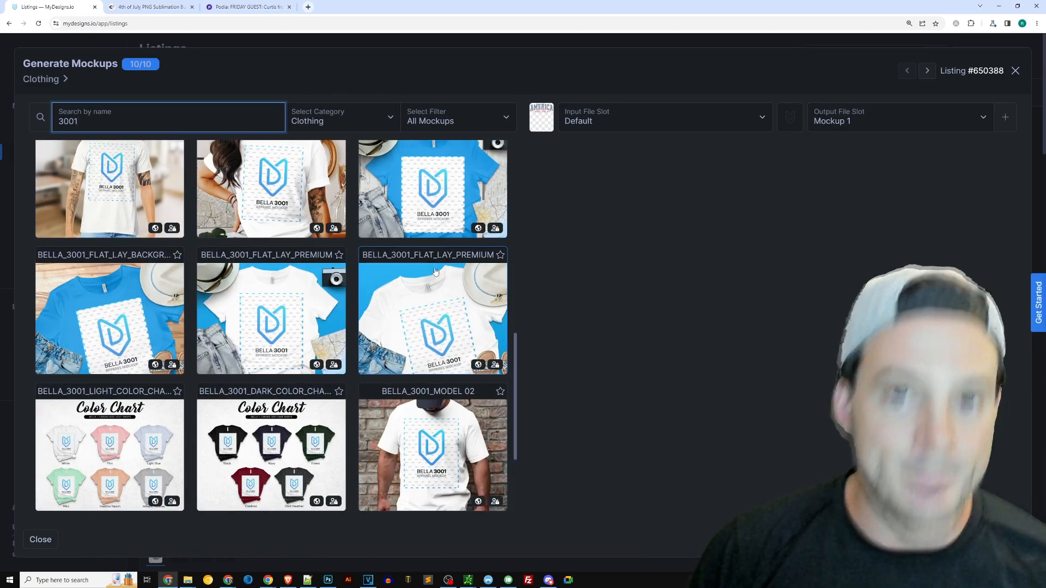
{"action": "scroll", "coordinate": [436, 270], "scroll_direction": "up", "scroll_amount": 12}
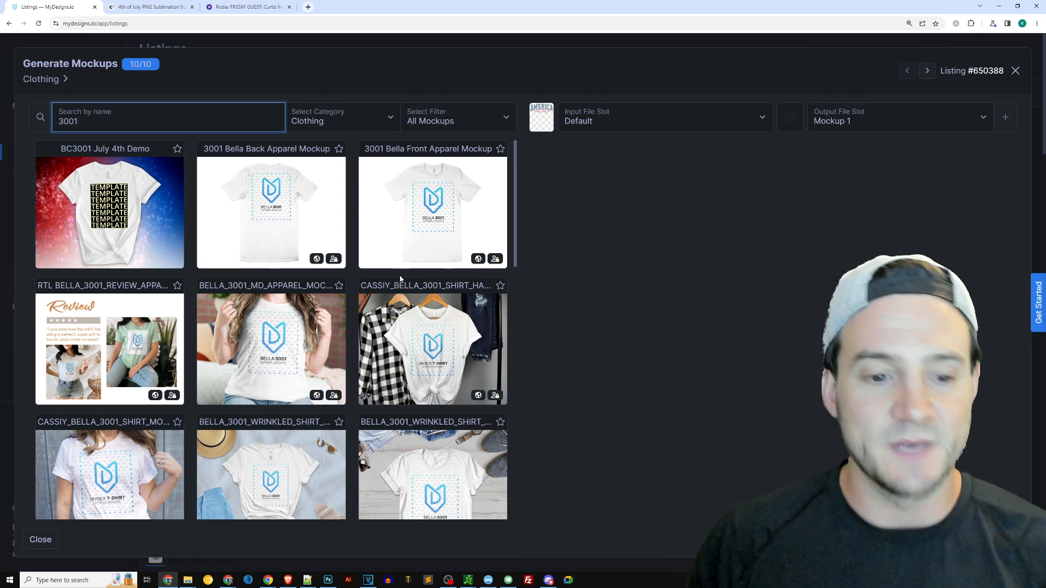
{"action": "left_click", "coordinate": [109, 212]}
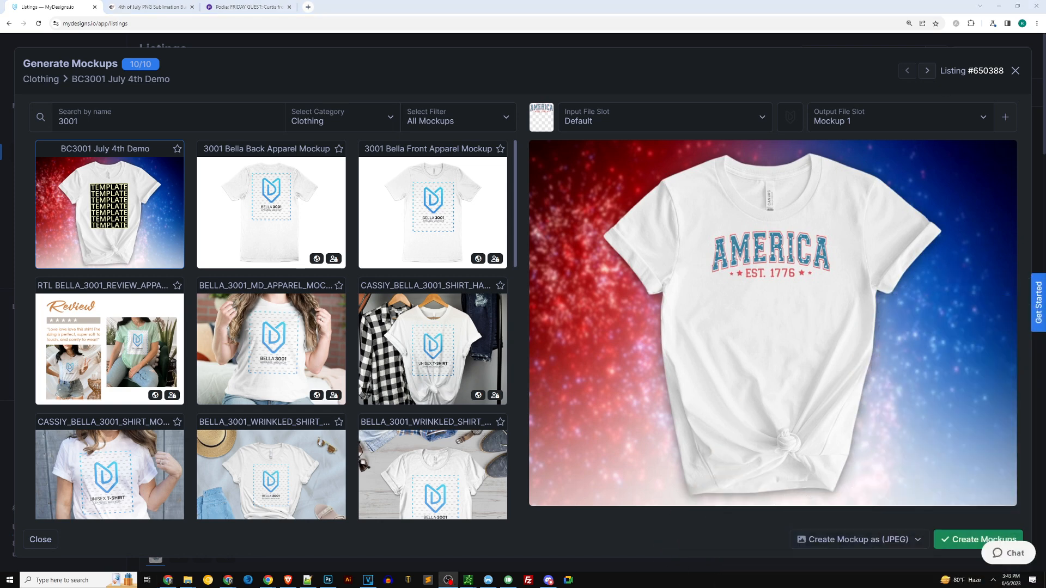
{"action": "left_click", "coordinate": [878, 123]}
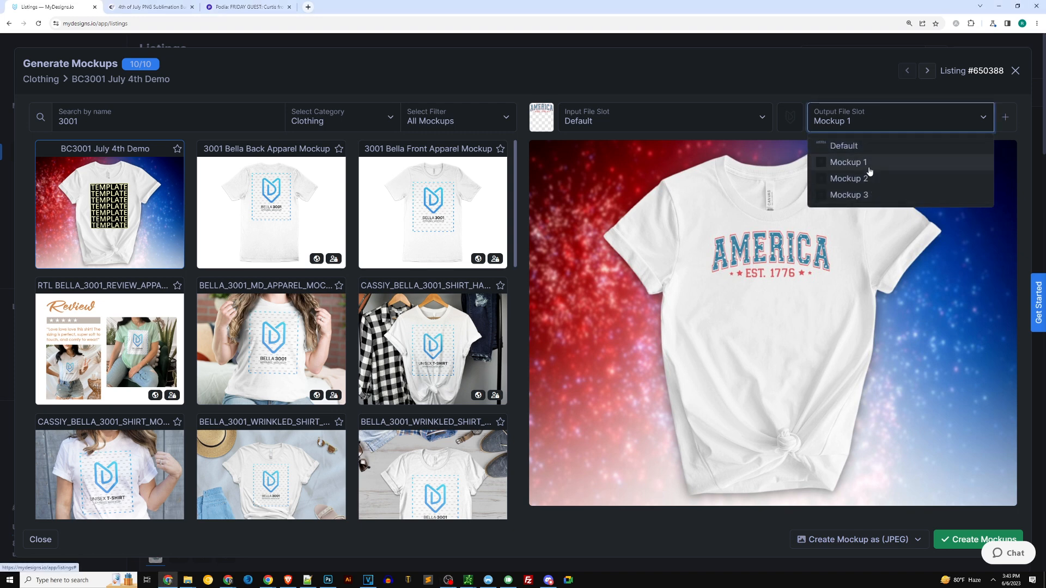
{"action": "left_click", "coordinate": [829, 163]}
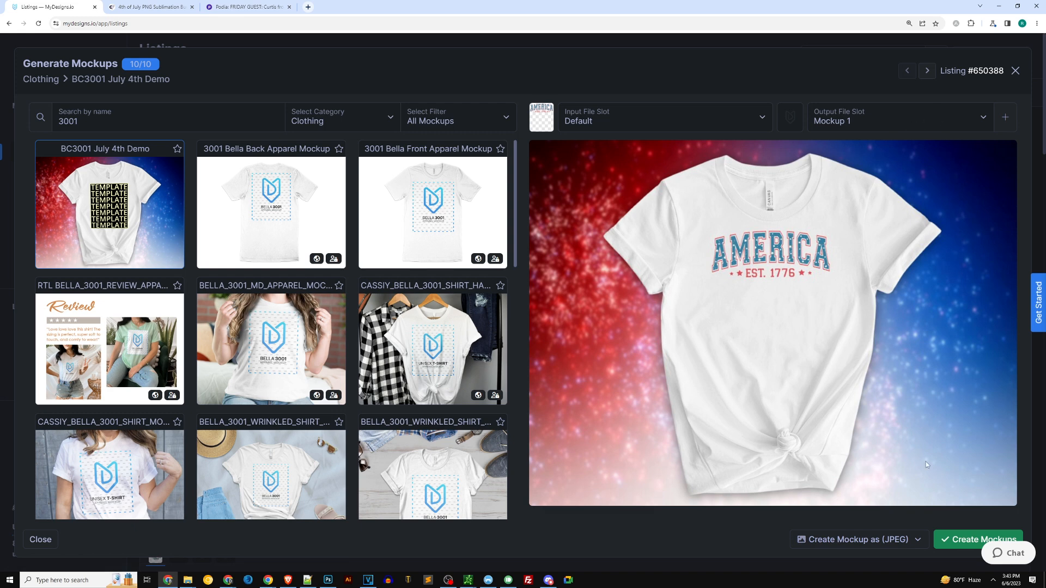
{"action": "left_click", "coordinate": [947, 539]}
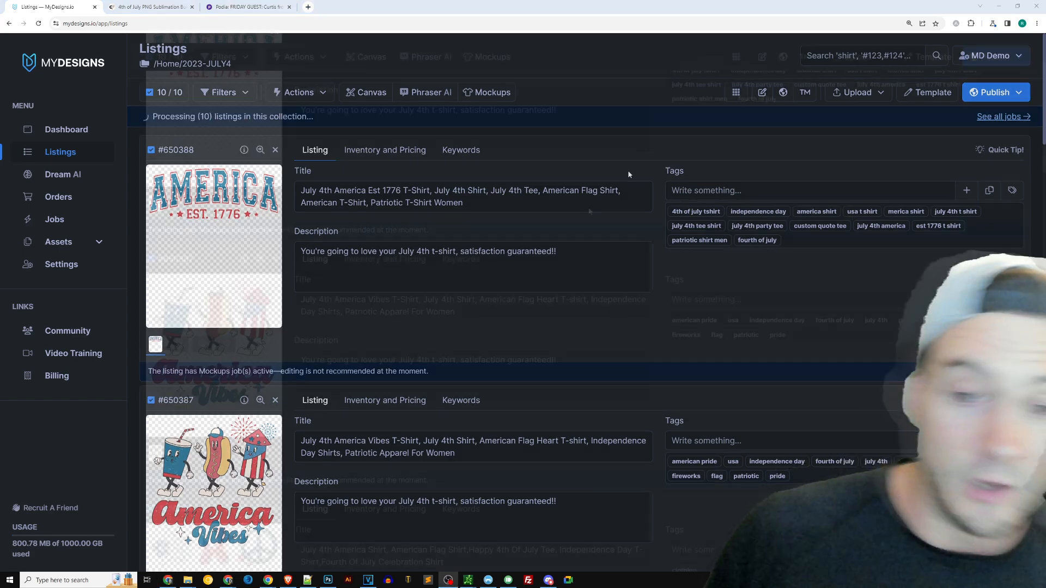
{"action": "scroll", "coordinate": [524, 269], "scroll_direction": "down", "scroll_amount": 12}
{"action": "scroll", "coordinate": [524, 269], "scroll_direction": "up", "scroll_amount": 12}
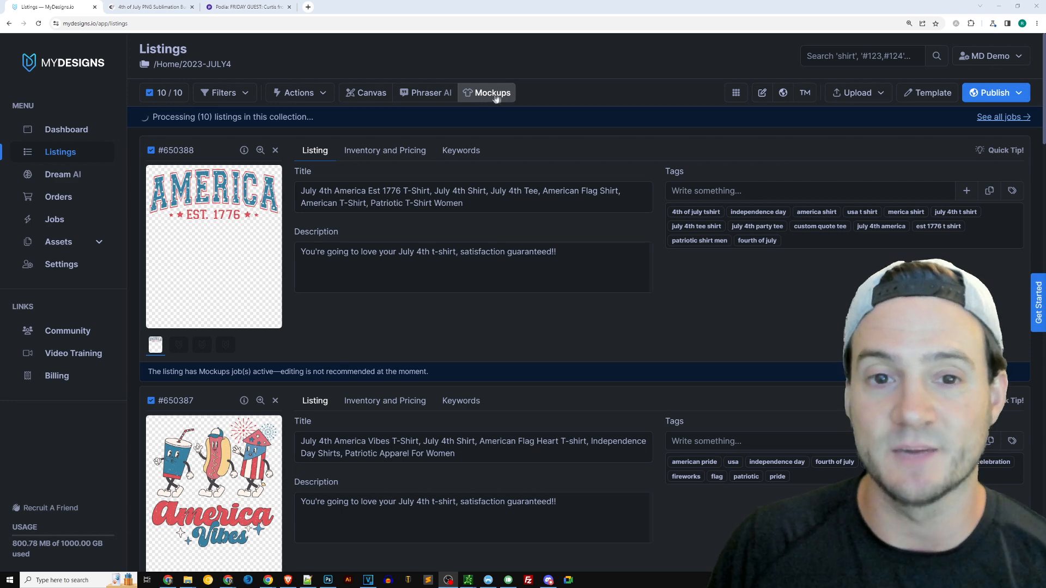
{"action": "left_click", "coordinate": [164, 93]}
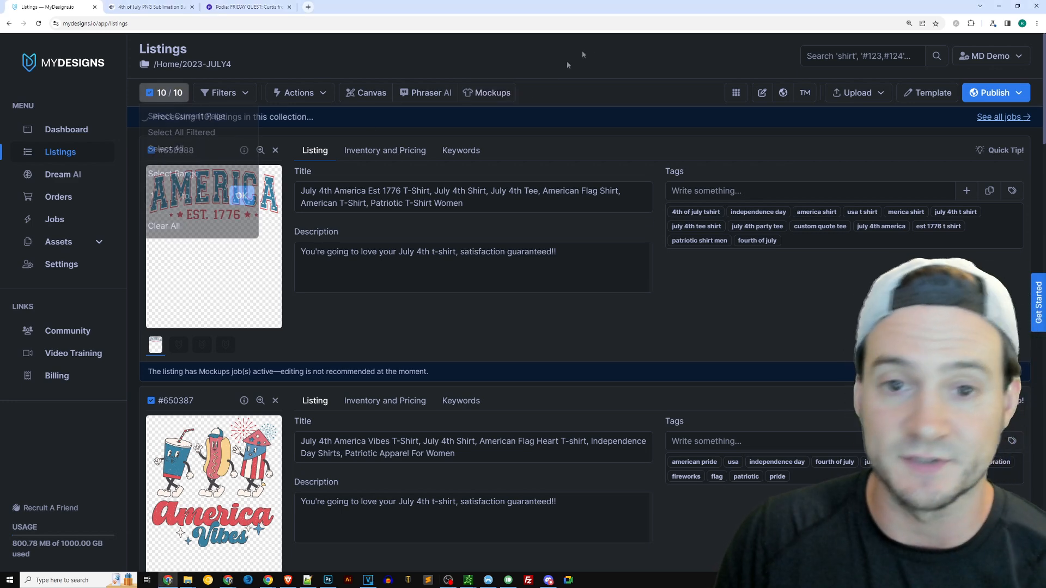
Reopen the image mockup generator and browse the built-in clothing templates
{"action": "left_click", "coordinate": [488, 96]}
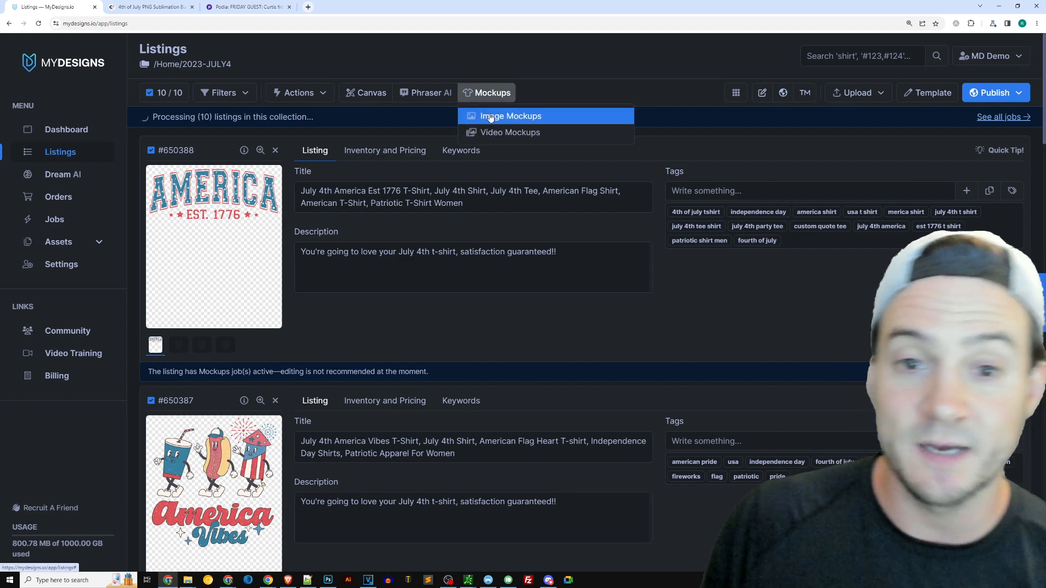
{"action": "left_click", "coordinate": [484, 117]}
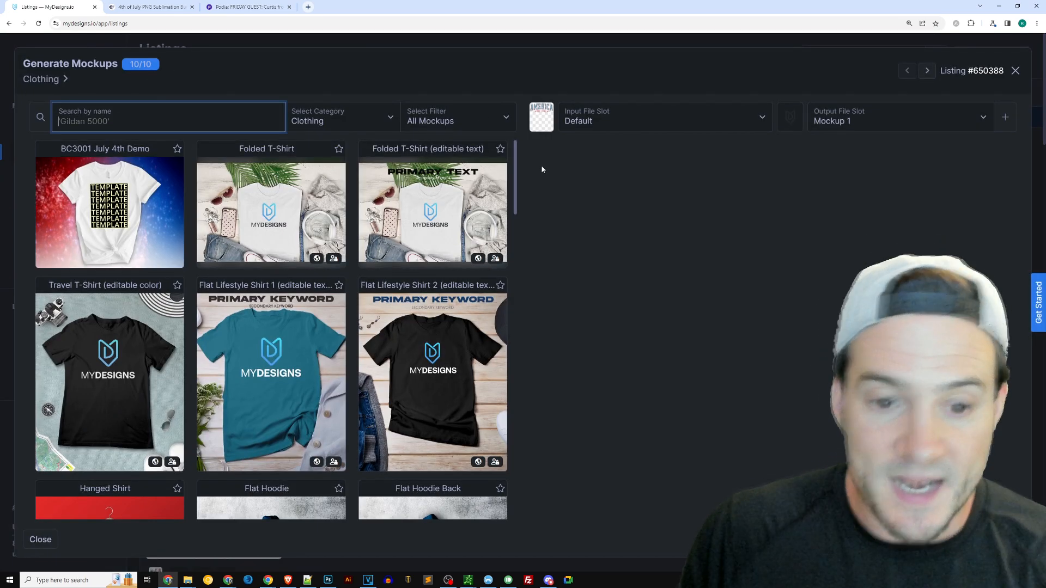
{"action": "scroll", "coordinate": [434, 196], "scroll_direction": "down", "scroll_amount": 5}
{"action": "scroll", "coordinate": [434, 197], "scroll_direction": "down", "scroll_amount": 3}
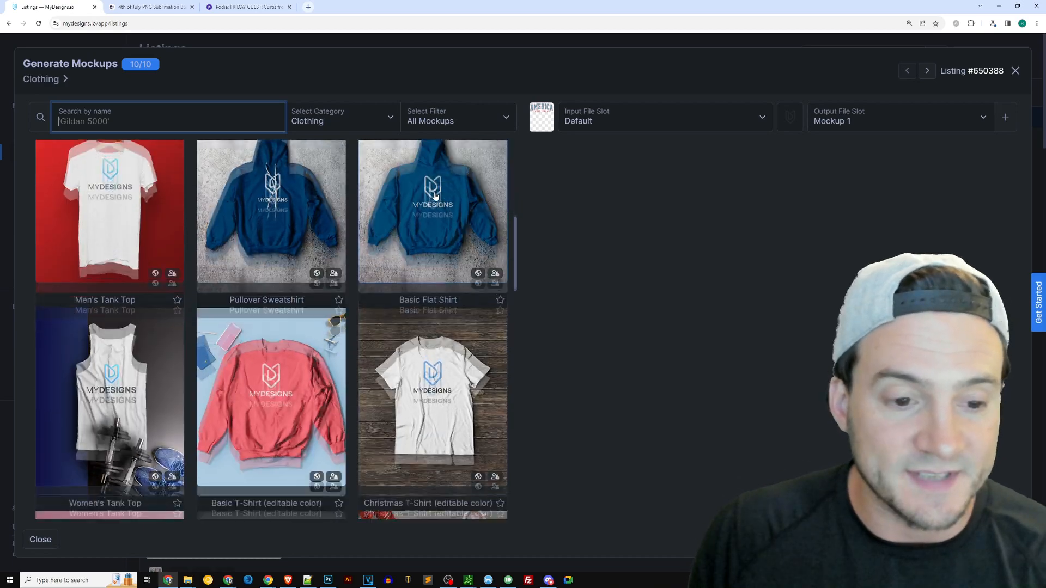
{"action": "scroll", "coordinate": [121, 318], "scroll_direction": "up", "scroll_amount": 4}
{"action": "left_click", "coordinate": [121, 319]}
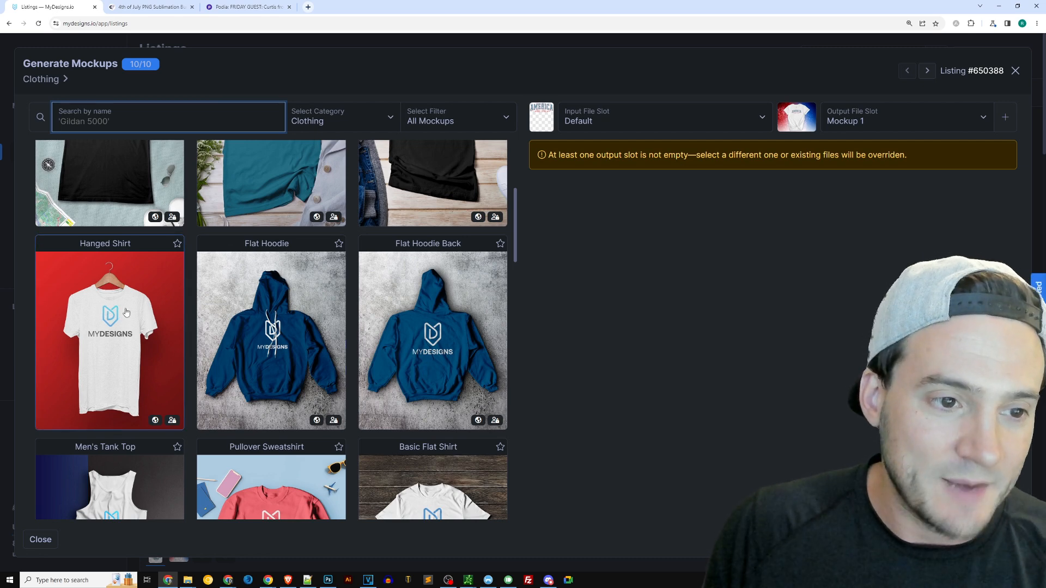
{"action": "scroll", "coordinate": [144, 308], "scroll_direction": "down", "scroll_amount": 3}
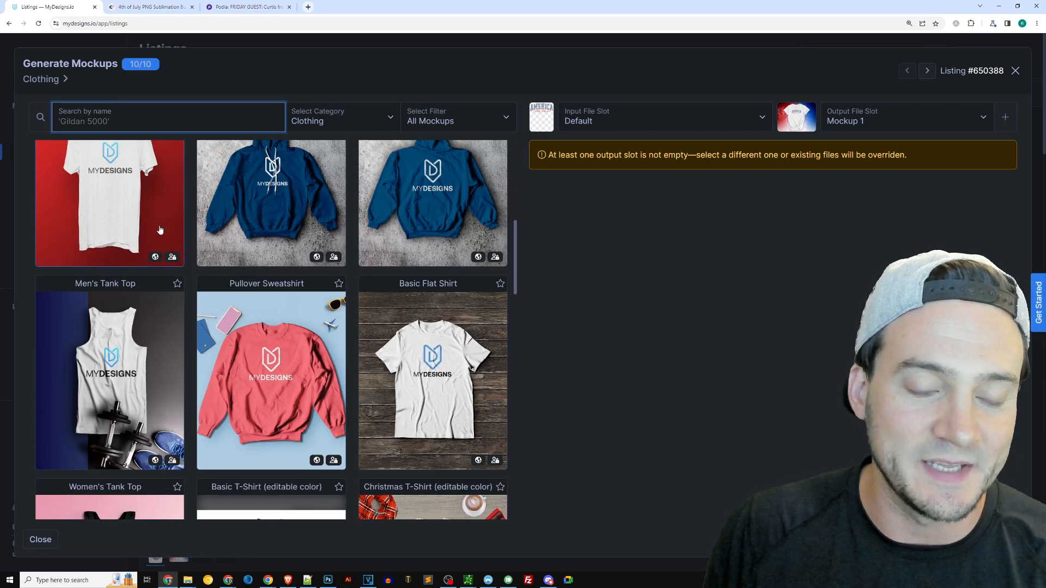
{"action": "scroll", "coordinate": [164, 251], "scroll_direction": "up", "scroll_amount": 3}
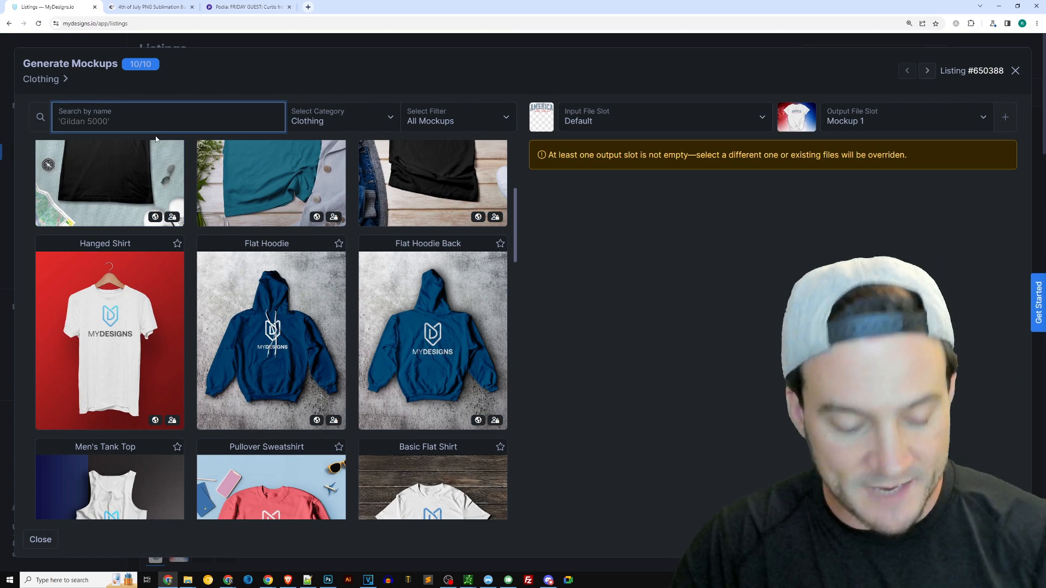
Search the templates for 3001, choose BELLA_3001_MODEL_APPAREL_MOCKUP01 and set its primary shirt color to #FFFFFF
{"action": "type", "text": "3001"}
{"action": "scroll", "coordinate": [289, 288], "scroll_direction": "down", "scroll_amount": 15}
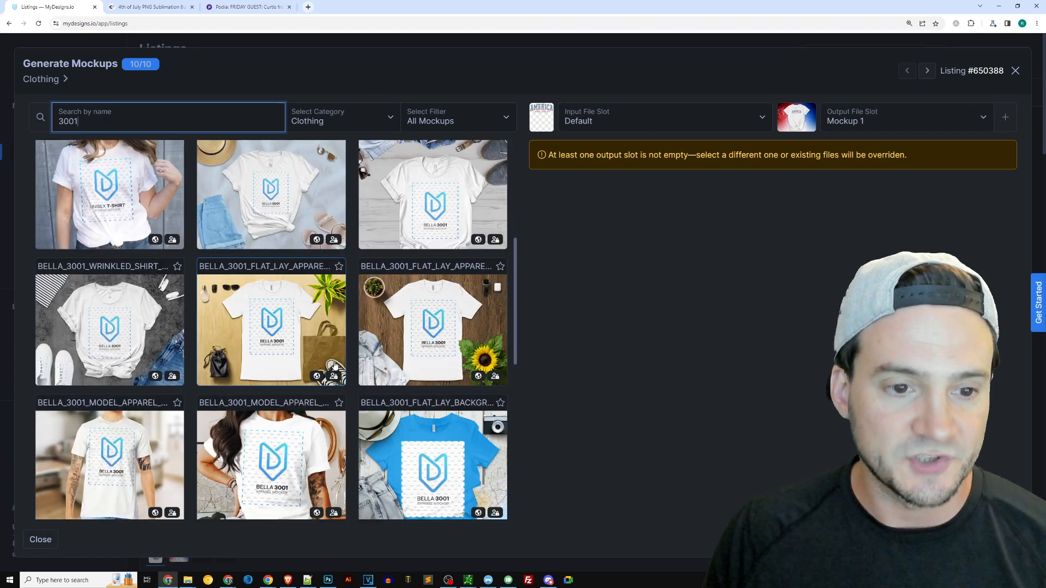
{"action": "scroll", "coordinate": [324, 352], "scroll_direction": "down", "scroll_amount": 3}
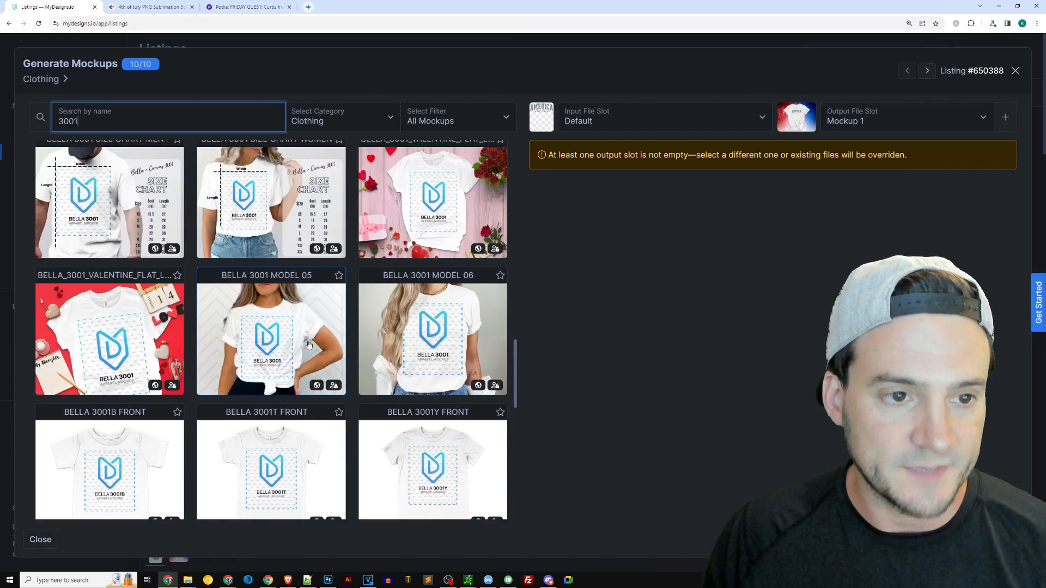
{"action": "scroll", "coordinate": [164, 359], "scroll_direction": "up", "scroll_amount": 10}
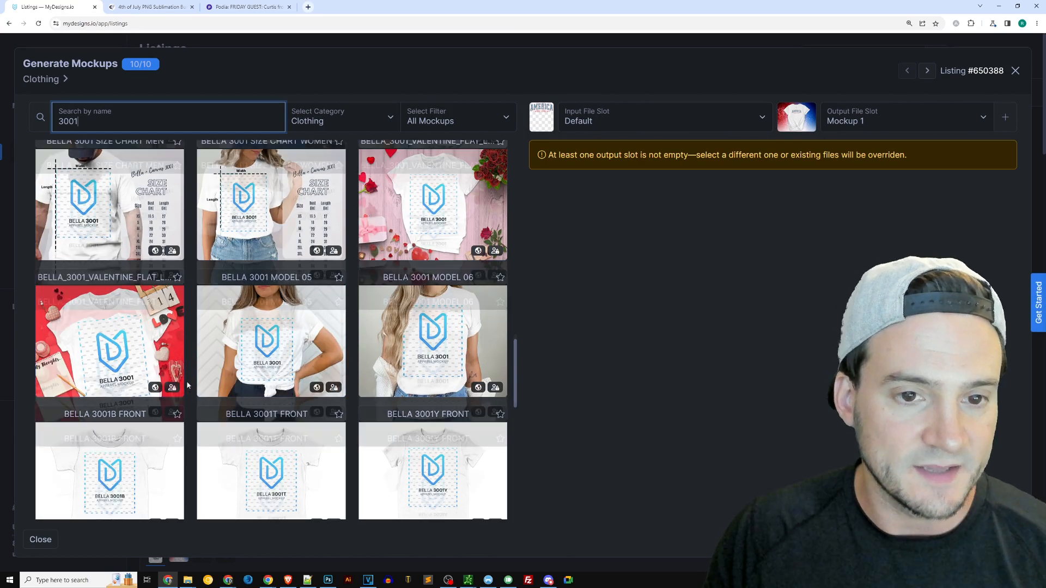
{"action": "scroll", "coordinate": [290, 373], "scroll_direction": "down", "scroll_amount": 4}
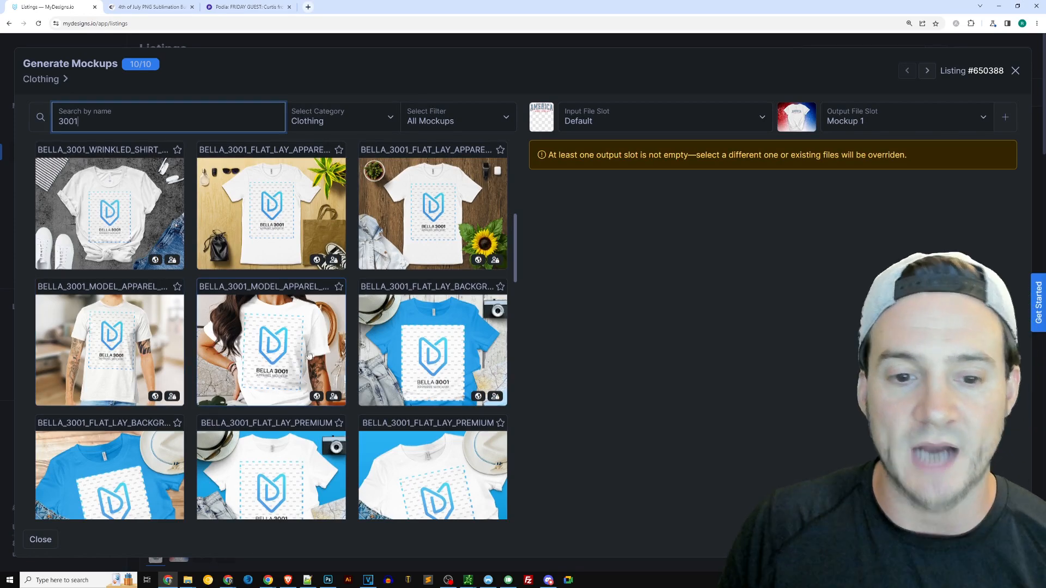
{"action": "scroll", "coordinate": [240, 332], "scroll_direction": "down", "scroll_amount": 5}
{"action": "scroll", "coordinate": [296, 334], "scroll_direction": "up", "scroll_amount": 4}
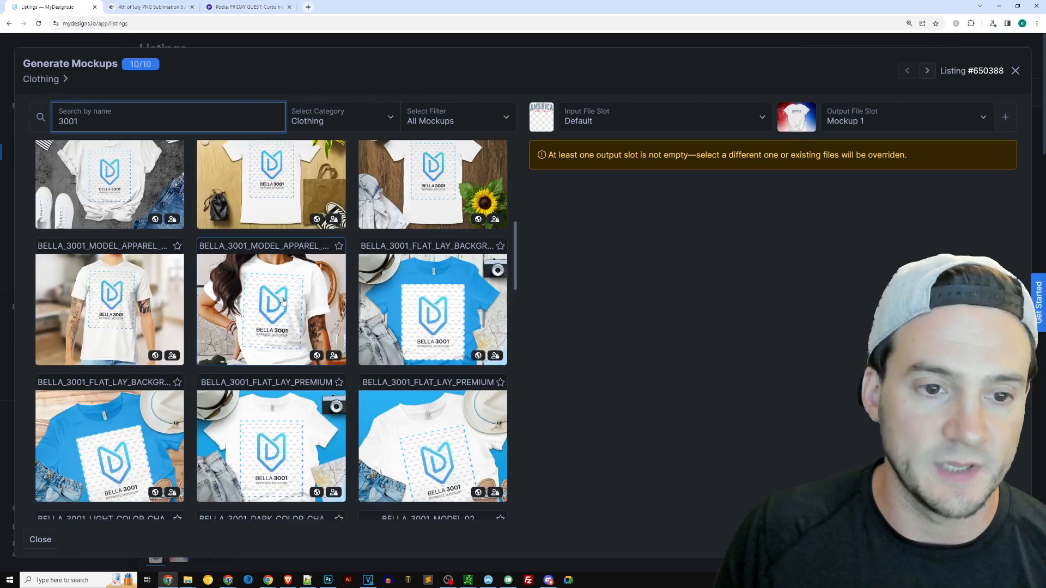
{"action": "left_click", "coordinate": [283, 298]}
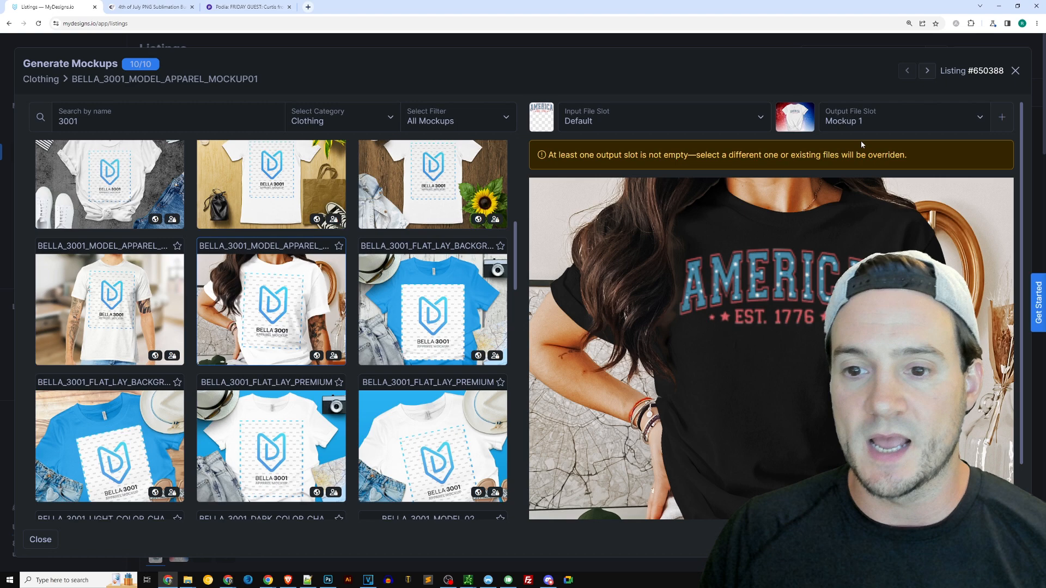
{"action": "scroll", "coordinate": [744, 507], "scroll_direction": "down", "scroll_amount": 1}
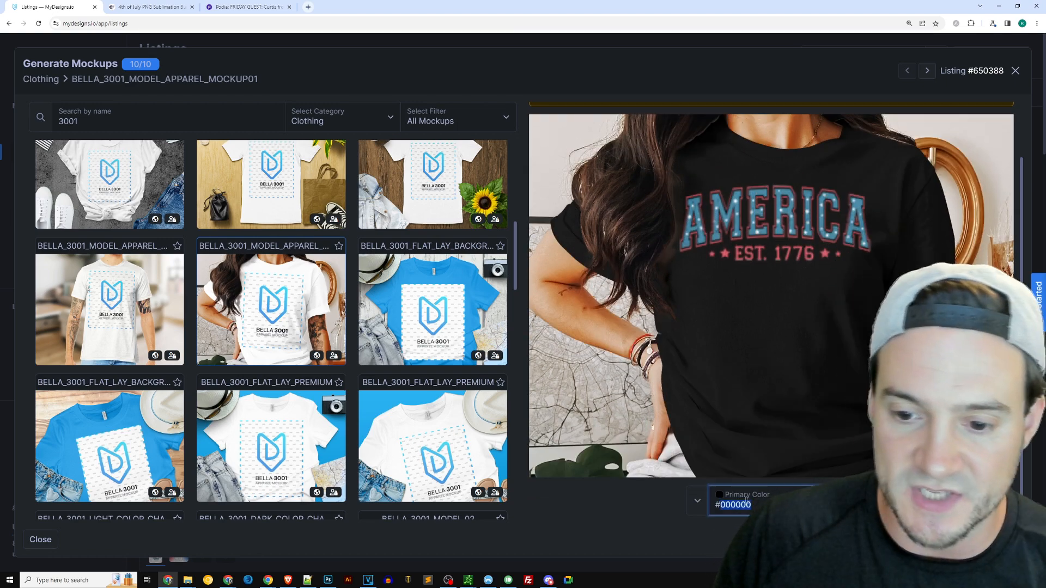
{"action": "type", "text": "FFFFFF"}
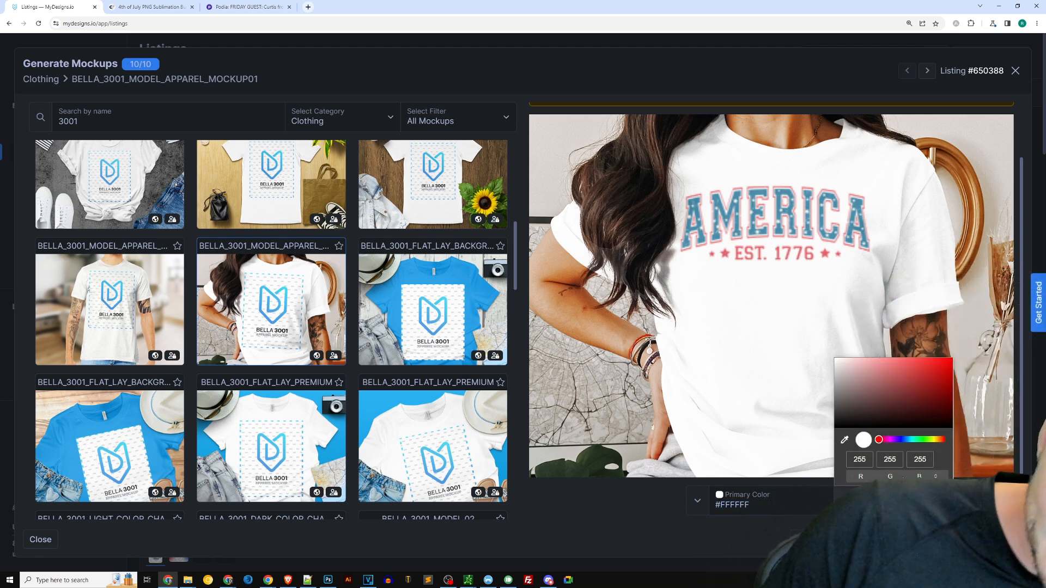
Set the output file slot to Mockup 2 for the new mockup
{"action": "scroll", "coordinate": [771, 305], "scroll_direction": "up", "scroll_amount": 2}
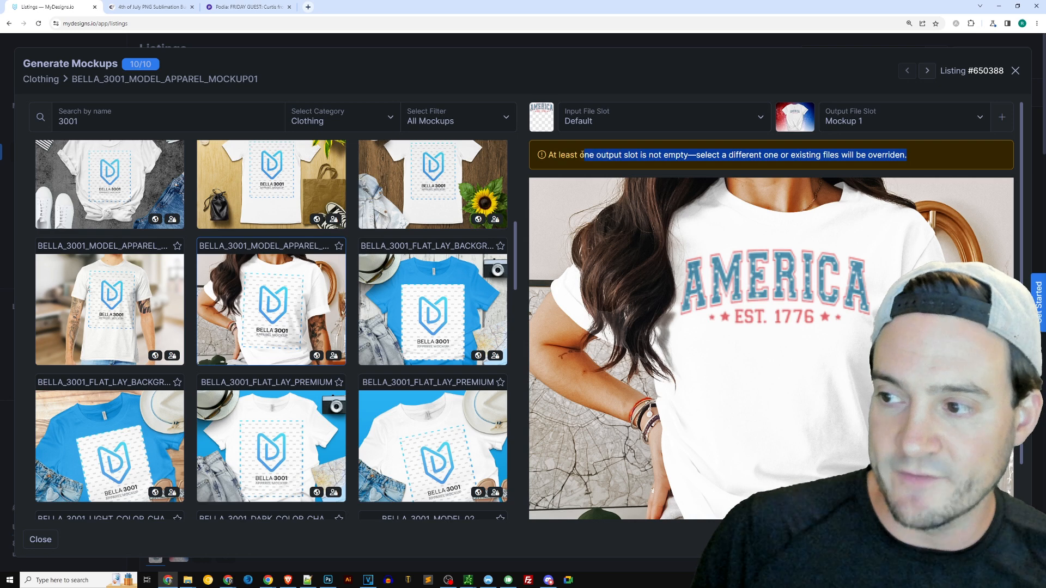
{"action": "left_click", "coordinate": [636, 158]}
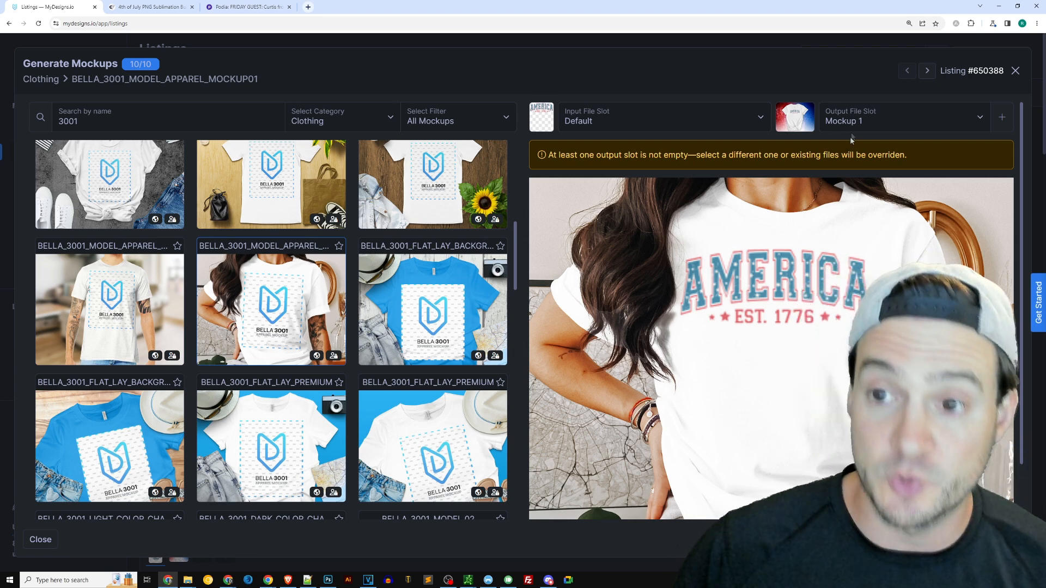
{"action": "left_click", "coordinate": [858, 129]}
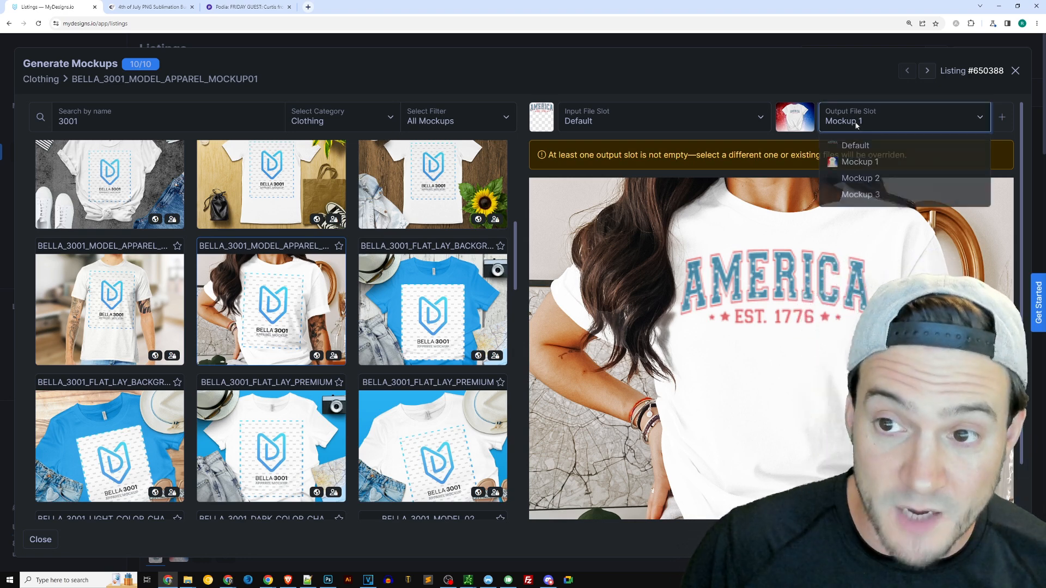
{"action": "left_click", "coordinate": [859, 162]}
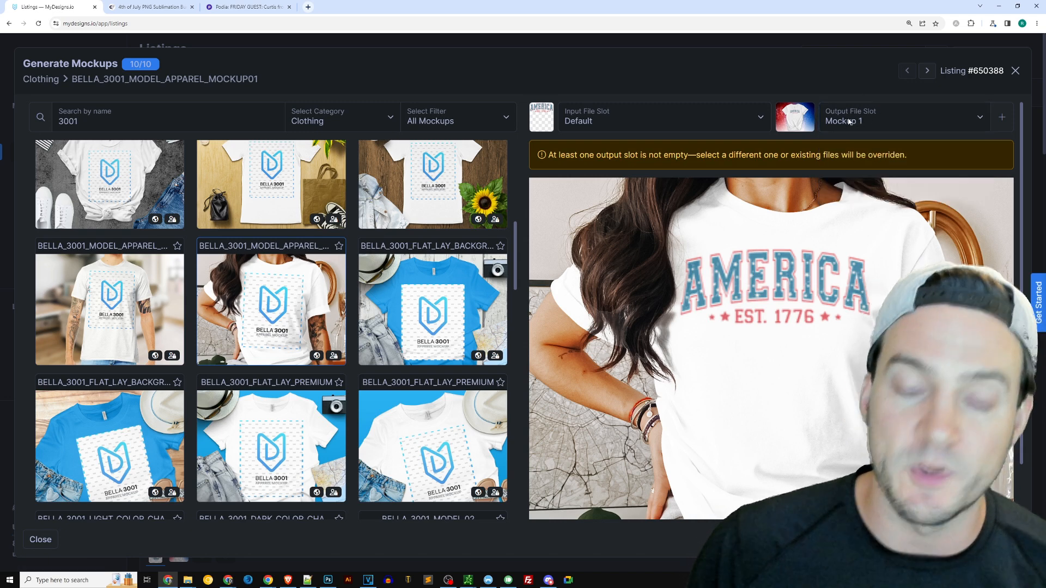
{"action": "left_click", "coordinate": [848, 121]}
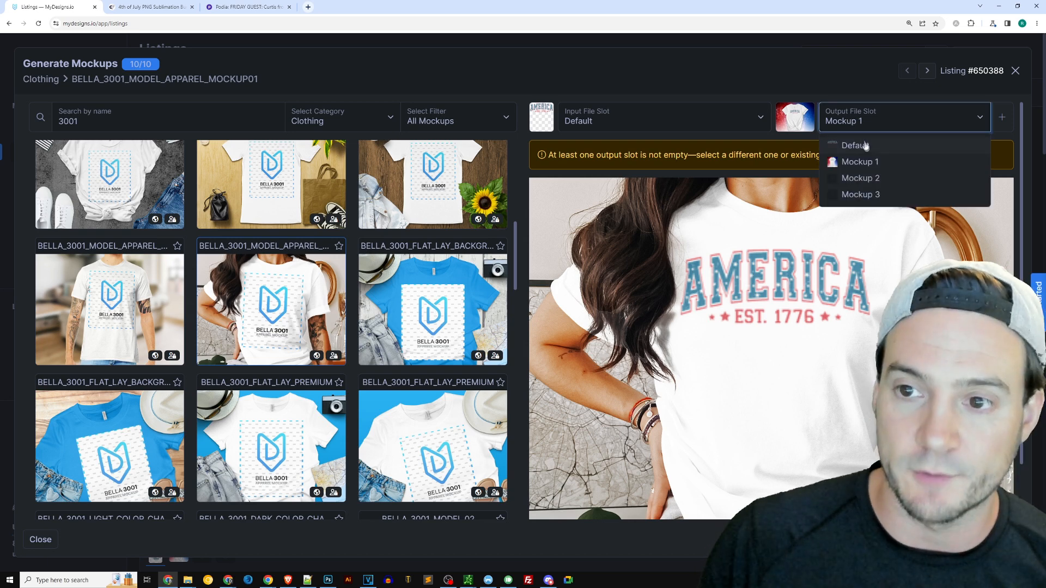
{"action": "left_click", "coordinate": [869, 175]}
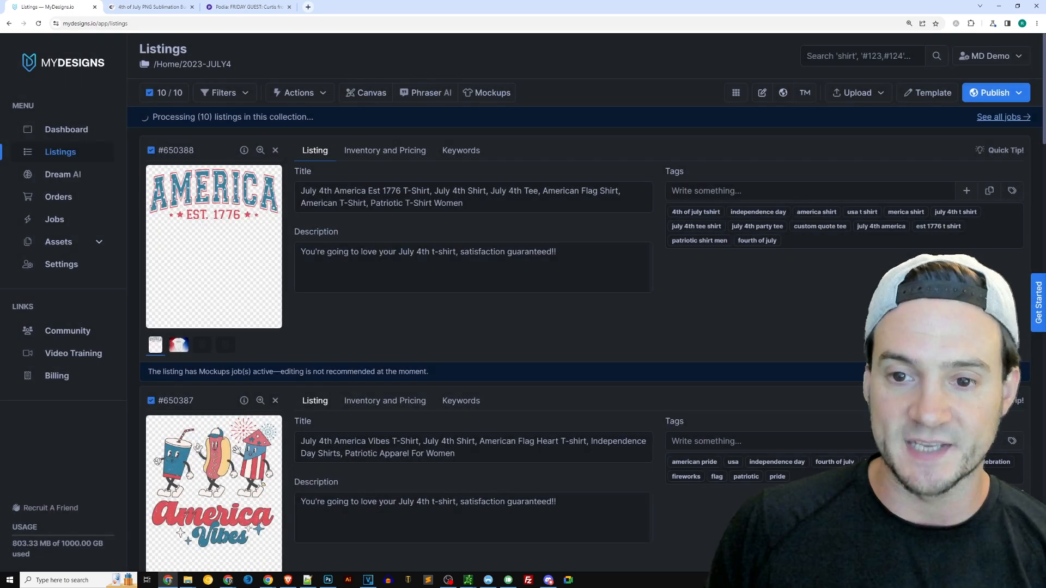
Reopen the image mockup generator and search the clothing templates for 3001
{"action": "left_click", "coordinate": [490, 97]}
{"action": "left_click", "coordinate": [498, 112]}
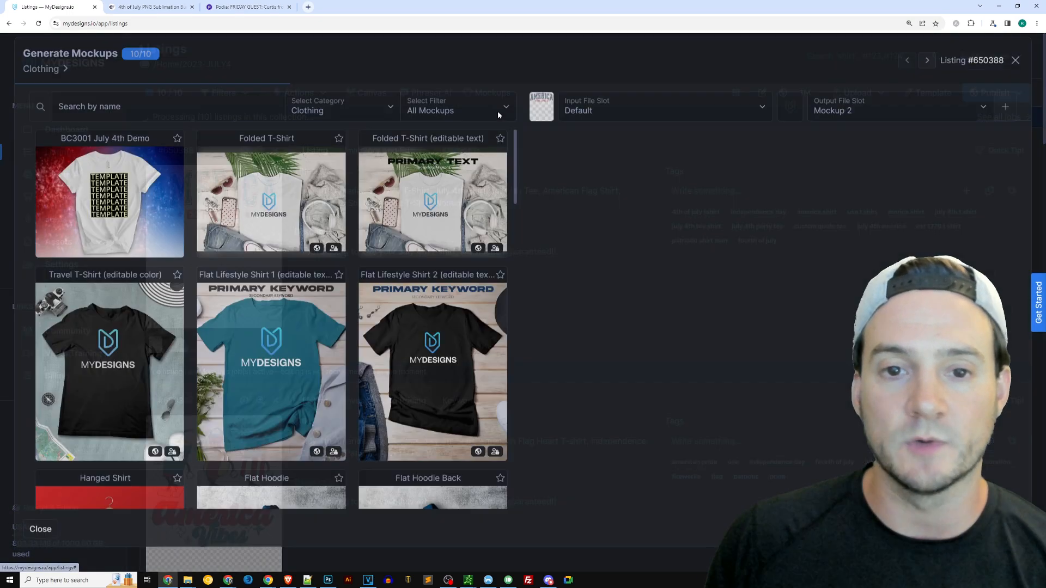
{"action": "type", "text": "3001"}
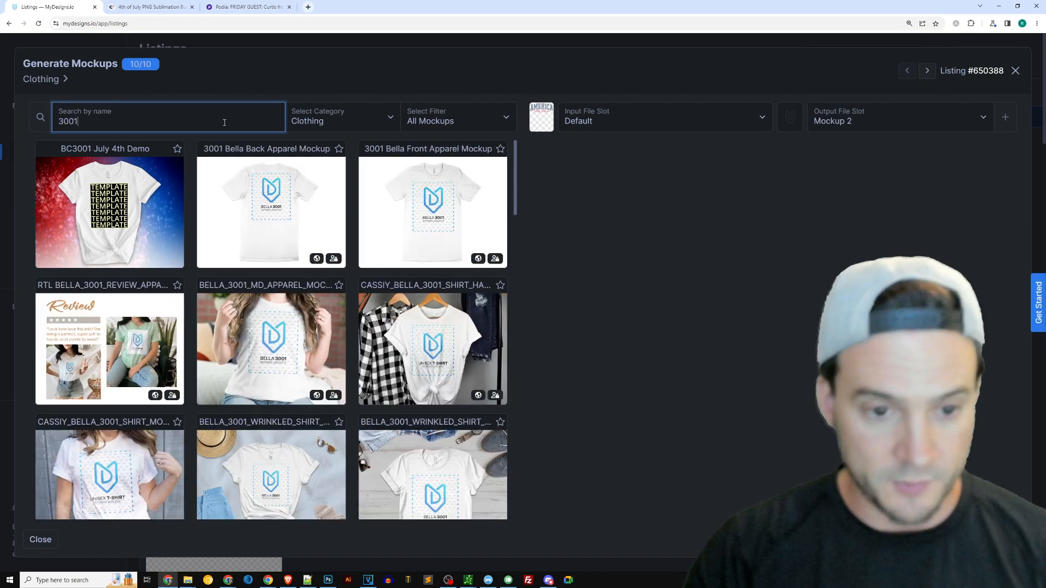
{"action": "scroll", "coordinate": [442, 229], "scroll_direction": "down", "scroll_amount": 10}
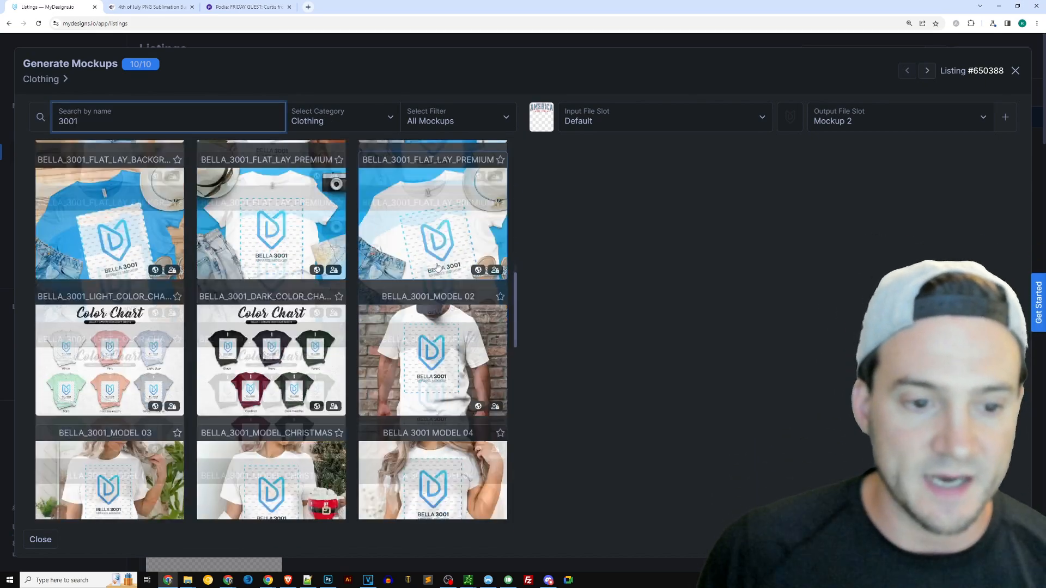
{"action": "scroll", "coordinate": [421, 295], "scroll_direction": "down", "scroll_amount": 3}
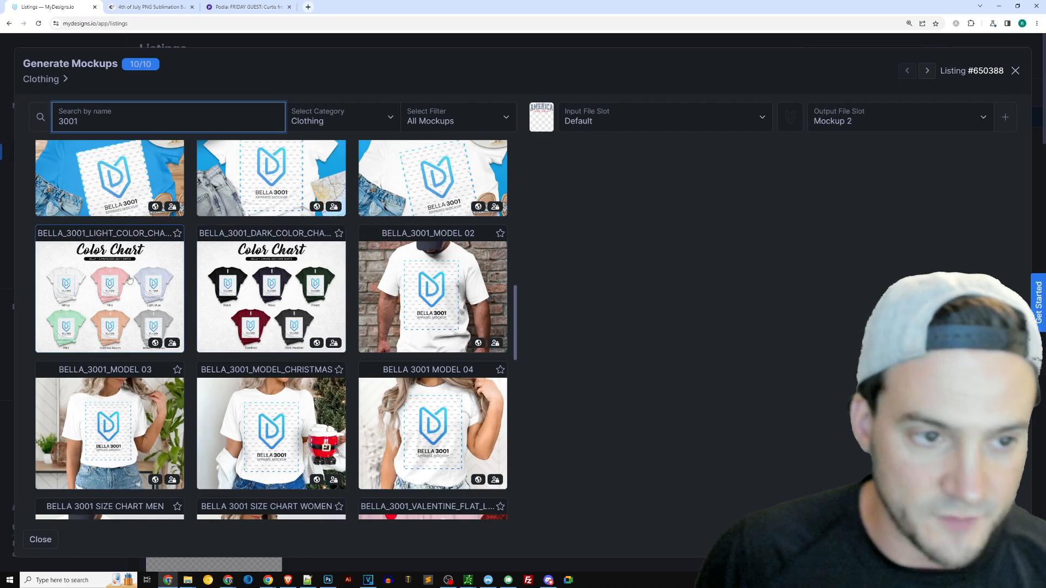
{"action": "scroll", "coordinate": [141, 279], "scroll_direction": "up", "scroll_amount": 10}
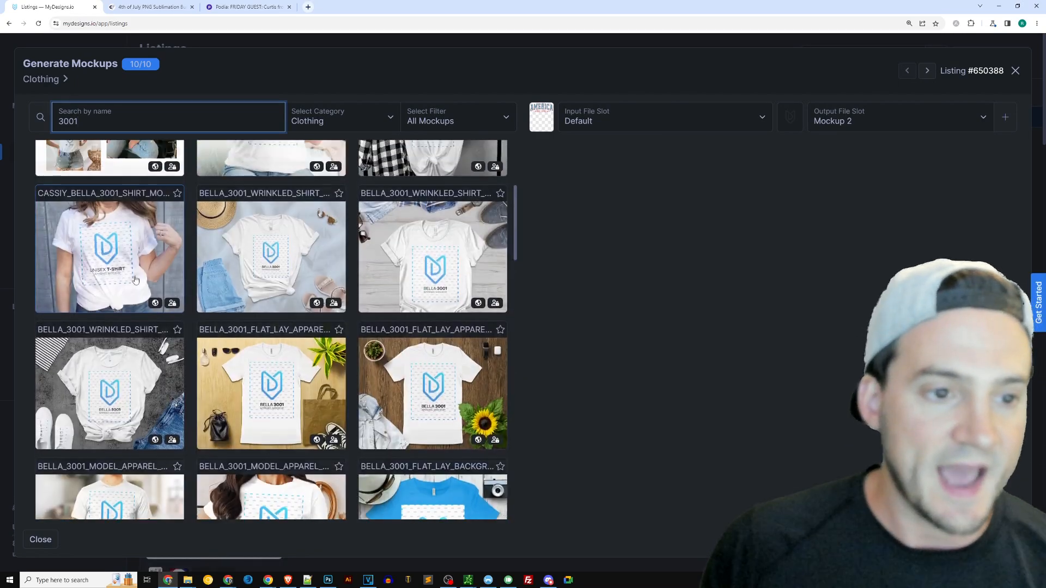
{"action": "scroll", "coordinate": [351, 303], "scroll_direction": "down", "scroll_amount": 10}
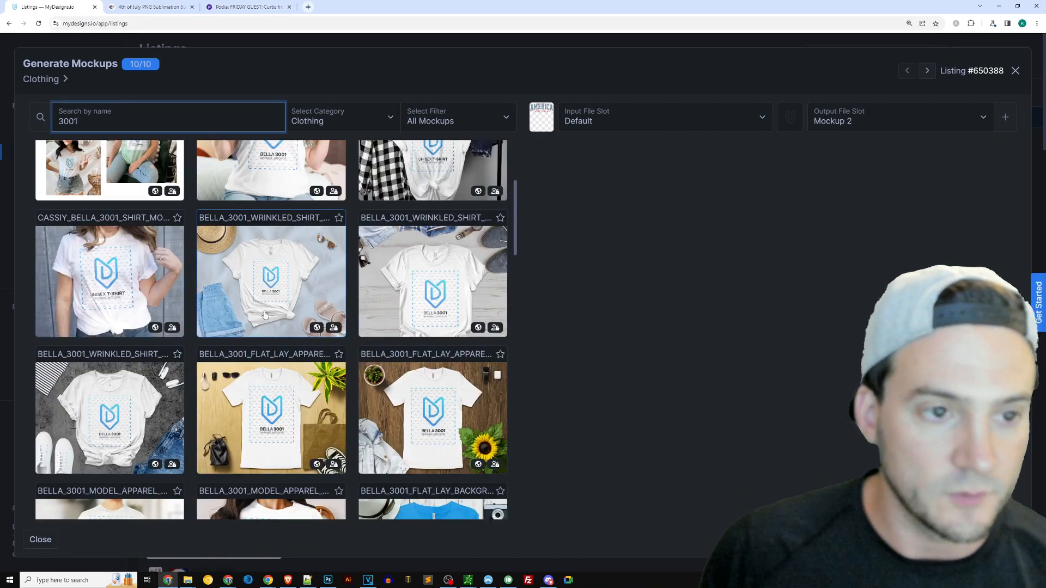
{"action": "scroll", "coordinate": [352, 296], "scroll_direction": "down", "scroll_amount": 8}
{"action": "scroll", "coordinate": [413, 317], "scroll_direction": "up", "scroll_amount": 6}
{"action": "scroll", "coordinate": [412, 317], "scroll_direction": "up", "scroll_amount": 5}
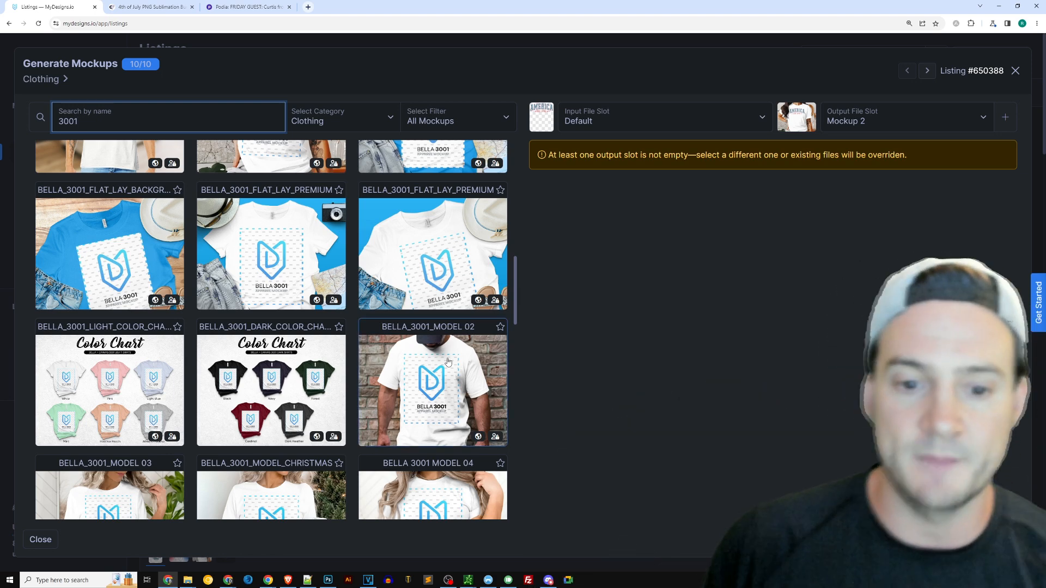
Choose the BELLA_3001_MODEL 02 template and set its primary shirt color to #FFFFFF
{"action": "left_click", "coordinate": [403, 349]}
{"action": "left_click", "coordinate": [749, 274]}
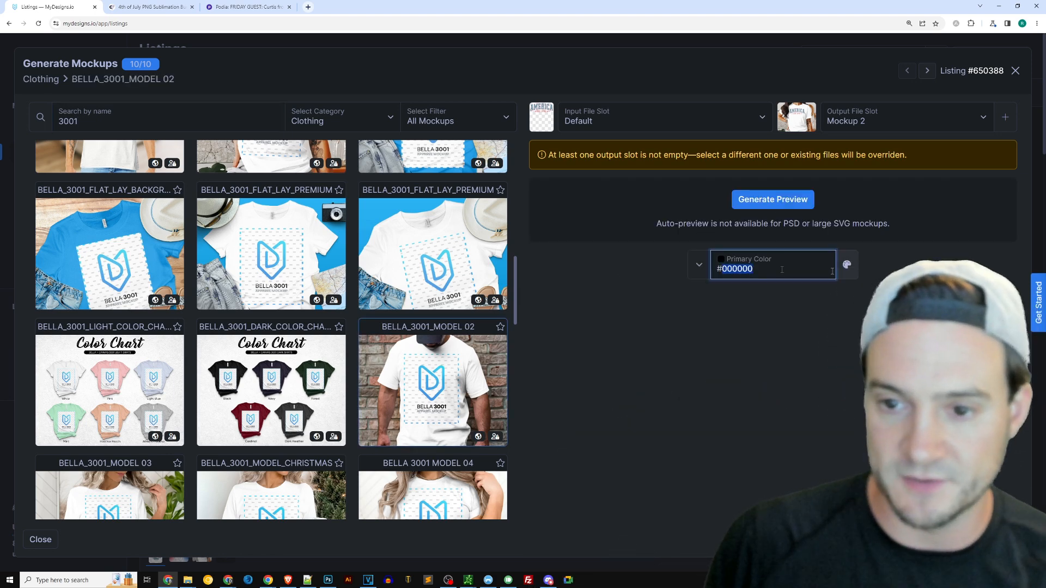
{"action": "type", "text": "#FFFFFF"}
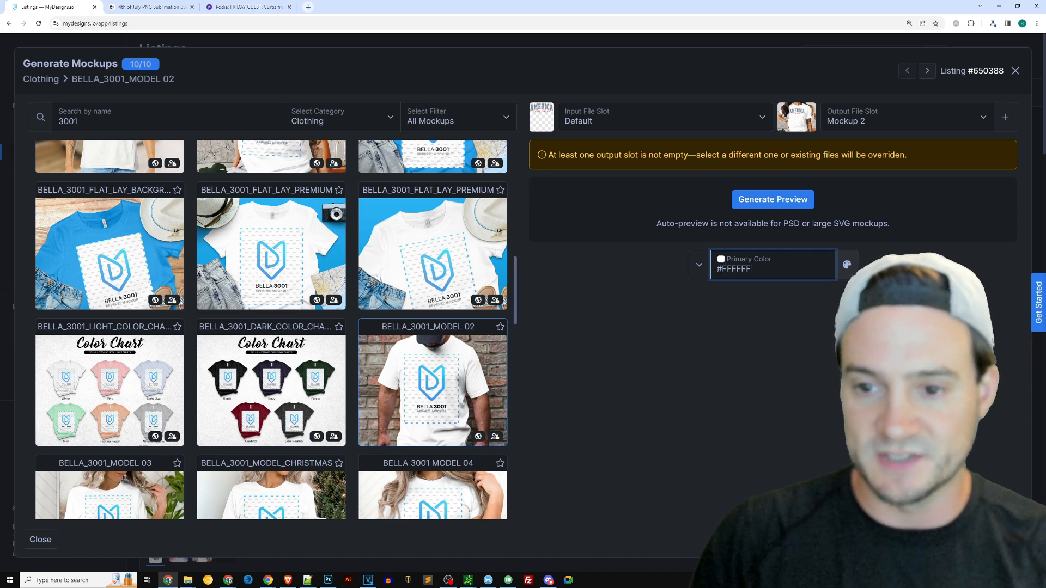
Set the output file slot to Mockup 3 and generate the mockups for all ten listings
{"action": "left_click", "coordinate": [874, 120]}
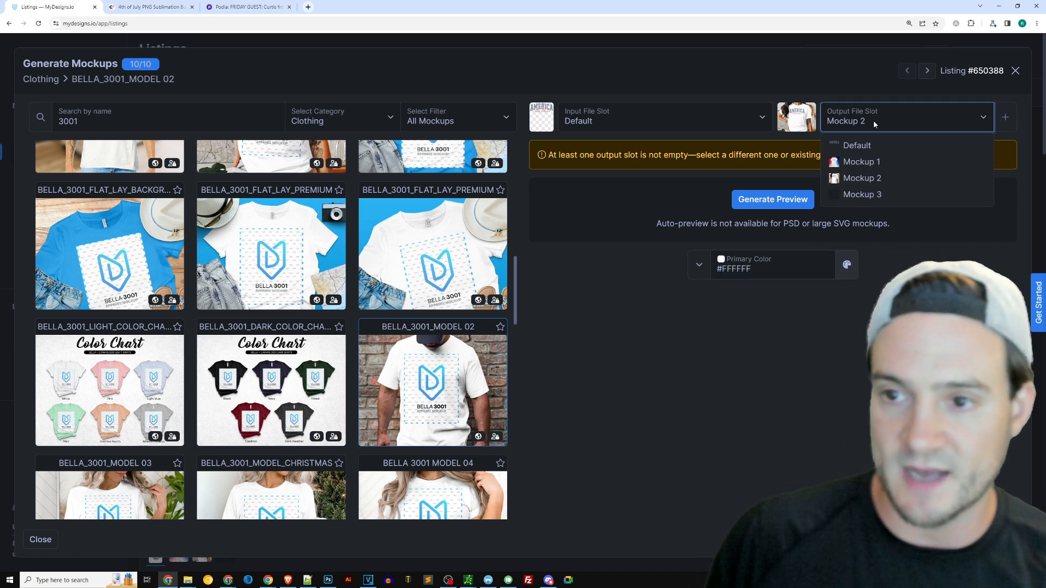
{"action": "left_click", "coordinate": [863, 195]}
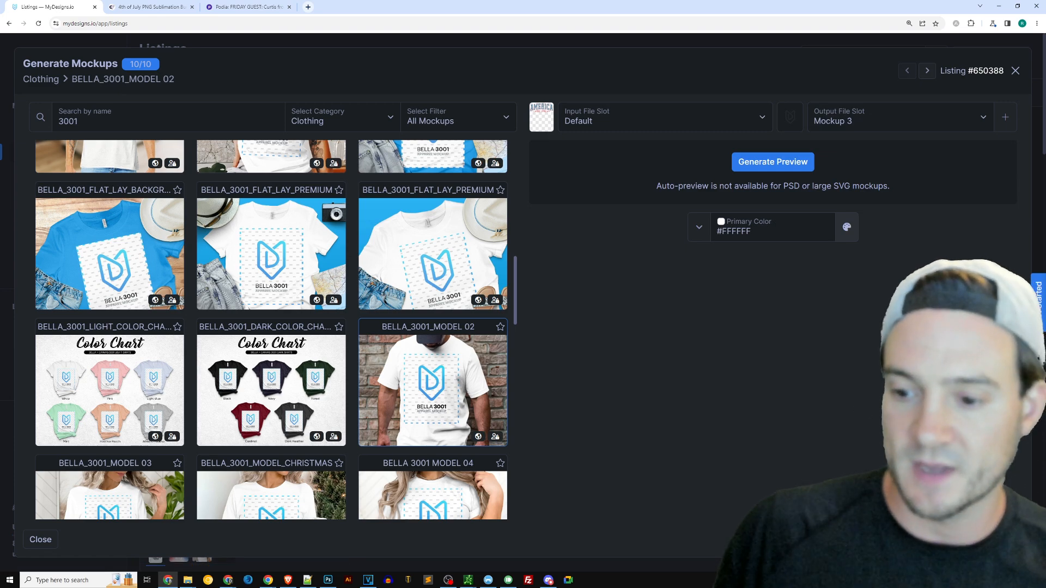
{"action": "key", "text": "Return"}
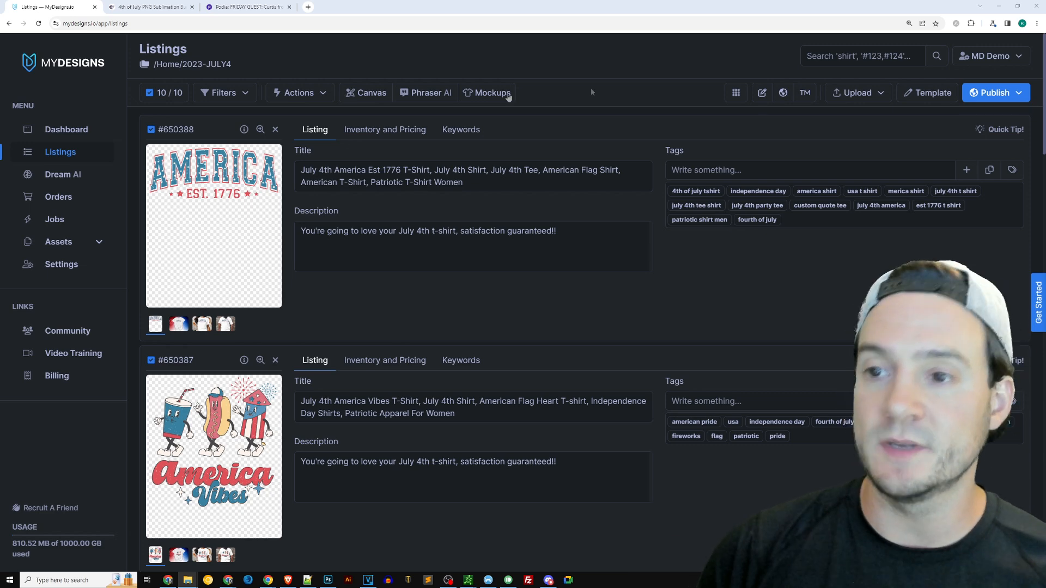
Open the listing template and add a new file slot named VIDEO
{"action": "left_click", "coordinate": [929, 94]}
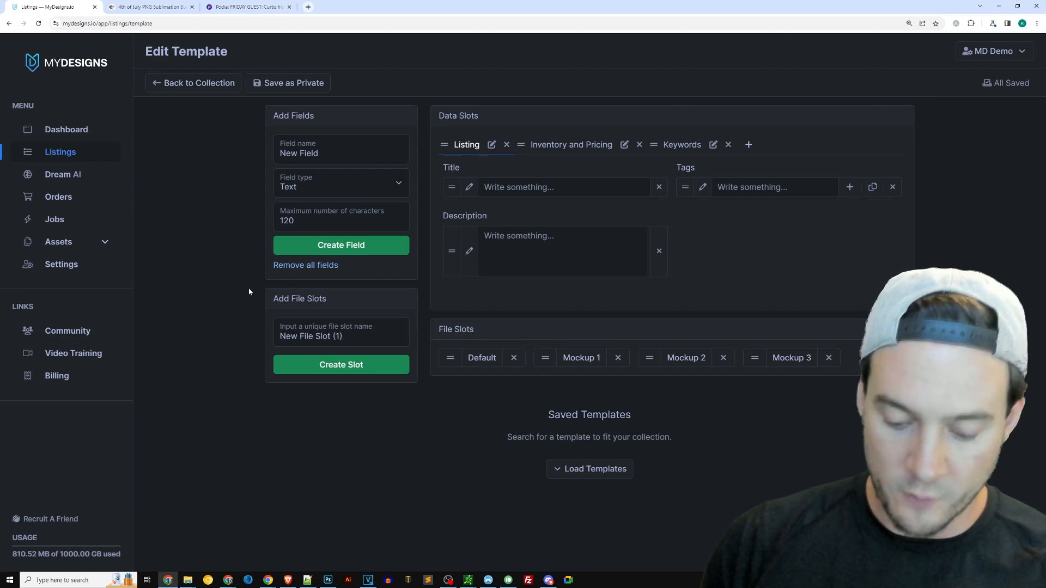
{"action": "key", "text": "Print"}
{"action": "left_click_drag", "start_coordinate": [244, 285], "coordinate": [432, 391]}
{"action": "key", "text": "Escape"}
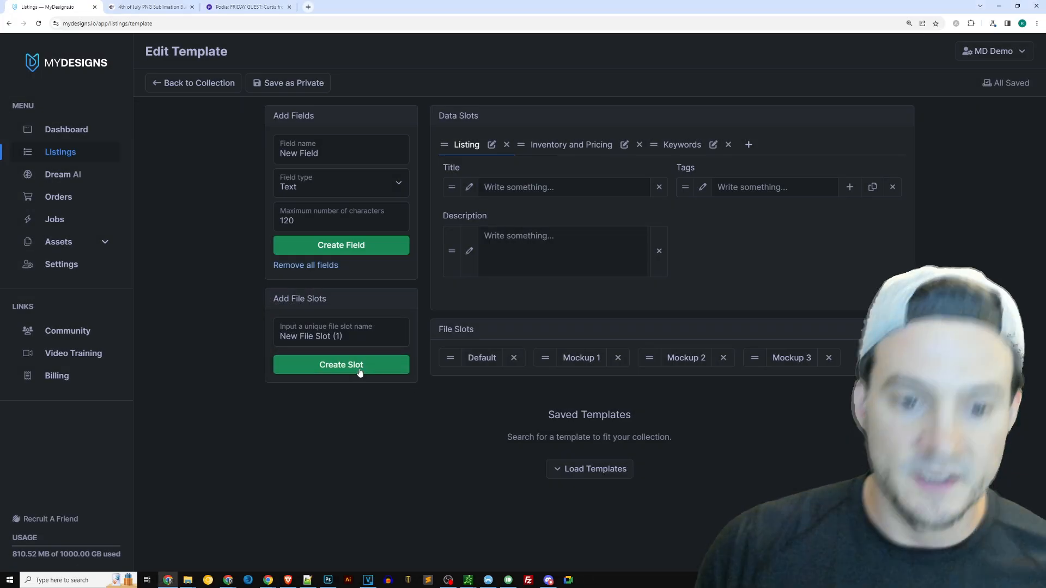
{"action": "left_click", "coordinate": [335, 367]}
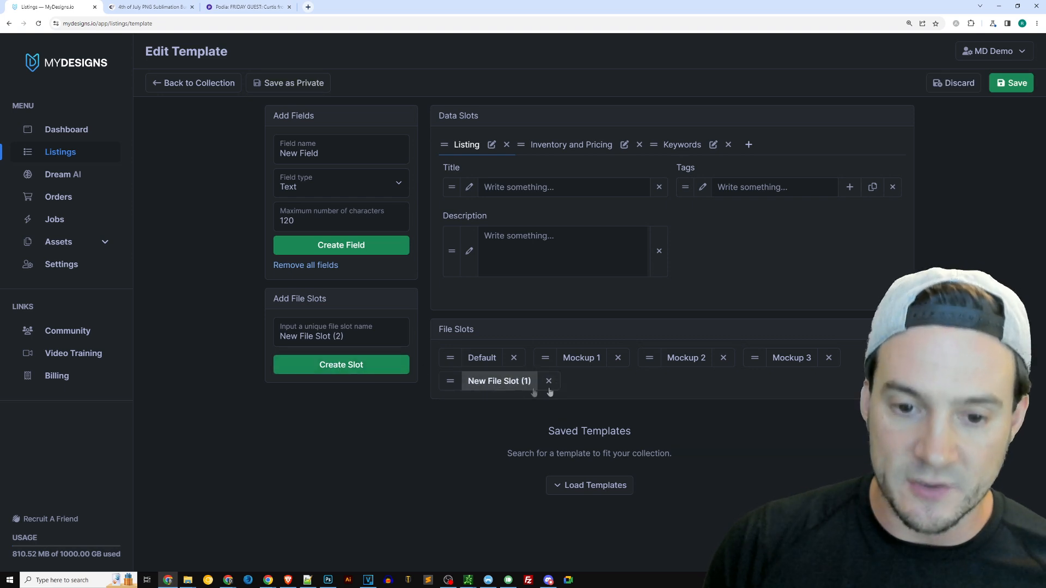
{"action": "left_click", "coordinate": [498, 383]}
{"action": "triple_click", "coordinate": [480, 109]}
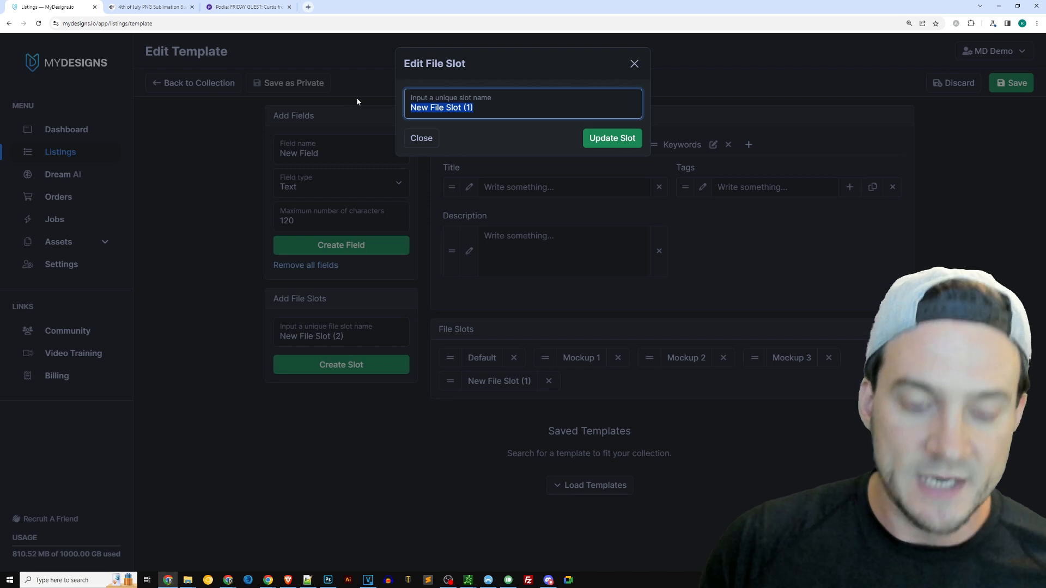
{"action": "type", "text": "VIDEO"}
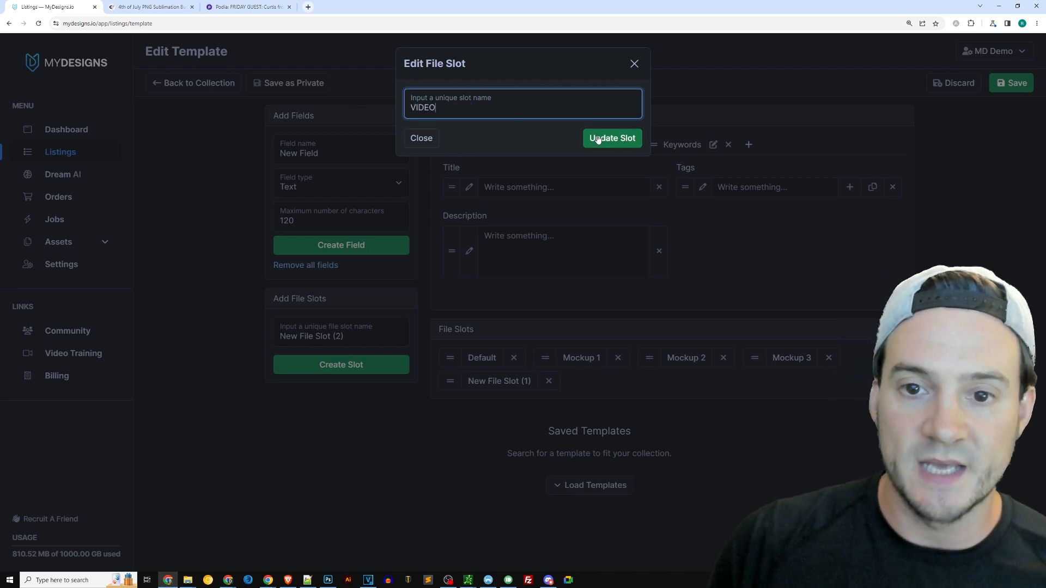
{"action": "left_click", "coordinate": [598, 138]}
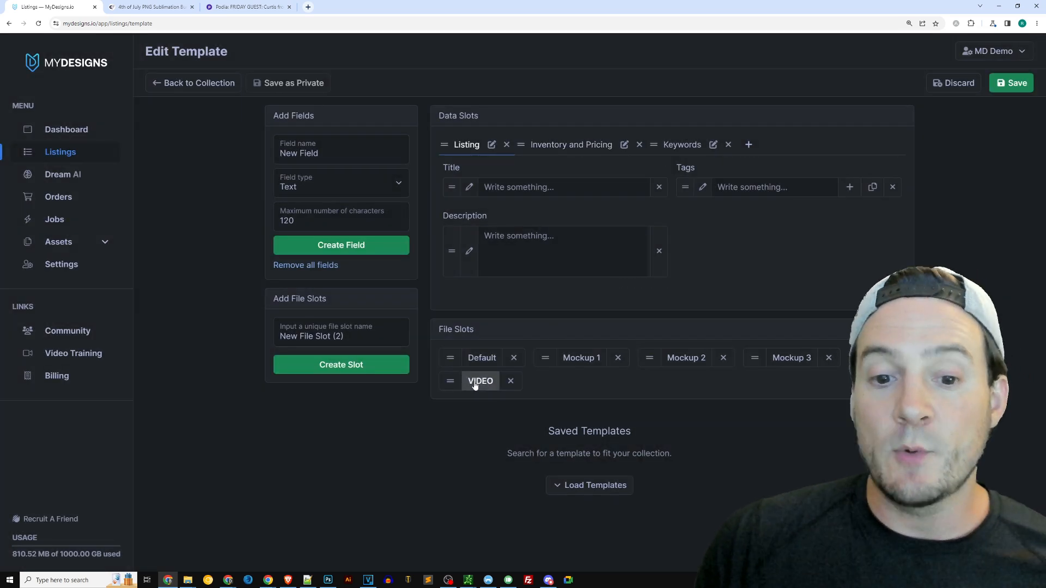
Save the template with the option to update the template and designs, then inspect the new empty file slot on a listing
{"action": "left_click", "coordinate": [1014, 85]}
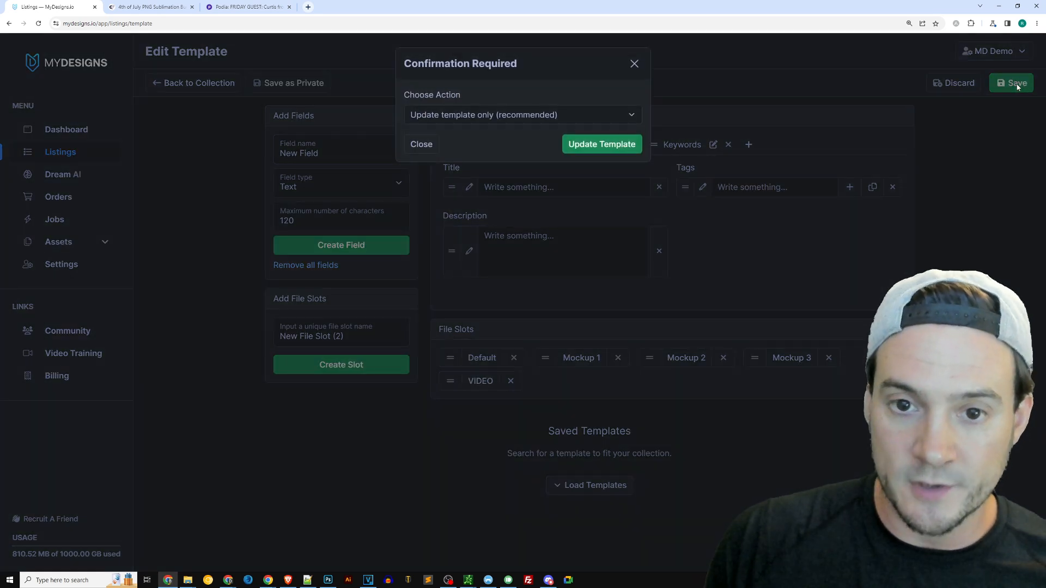
{"action": "left_click", "coordinate": [457, 118]}
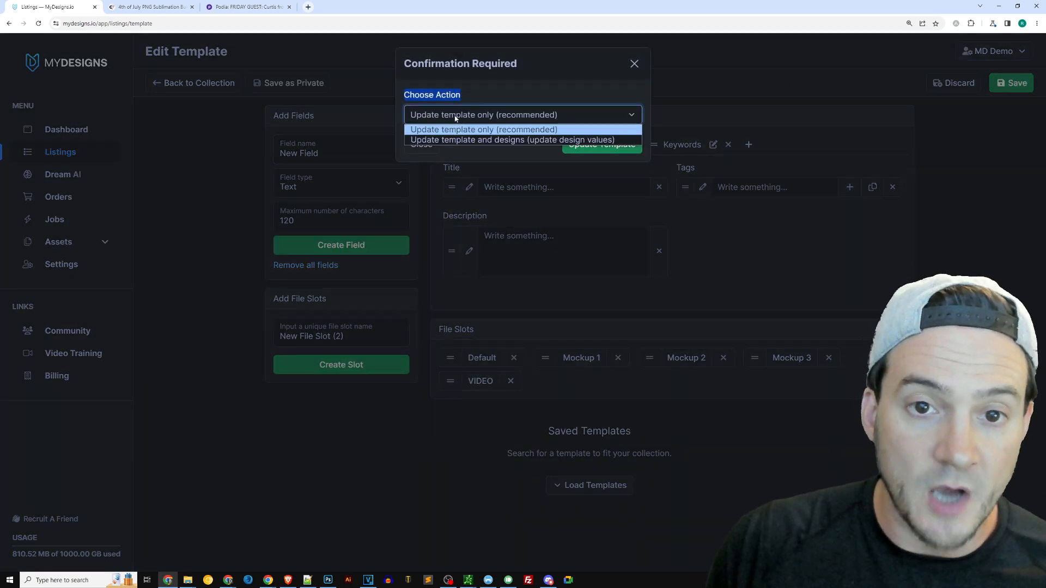
{"action": "left_click", "coordinate": [480, 140]}
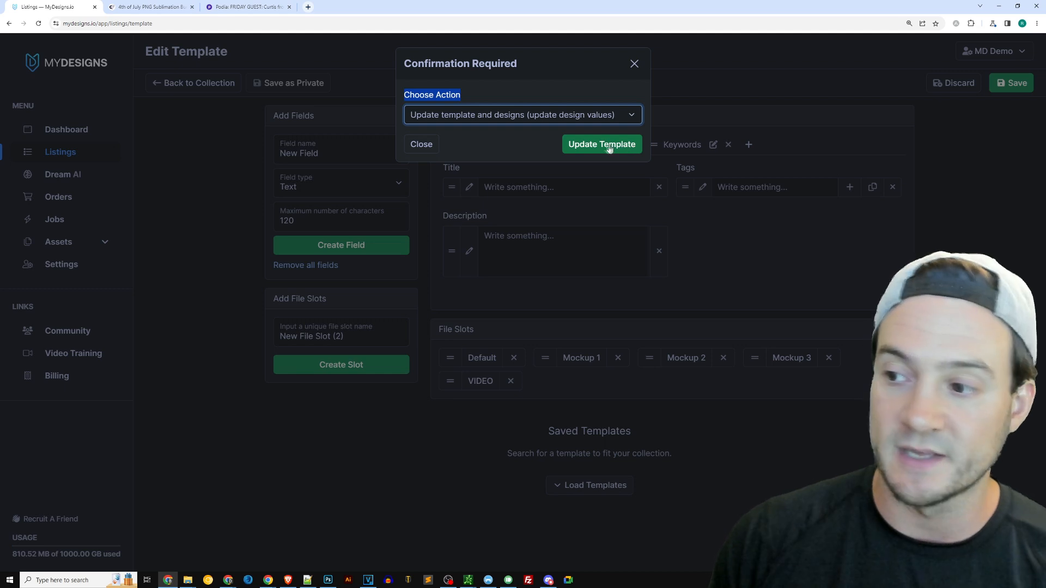
{"action": "left_click", "coordinate": [506, 122]}
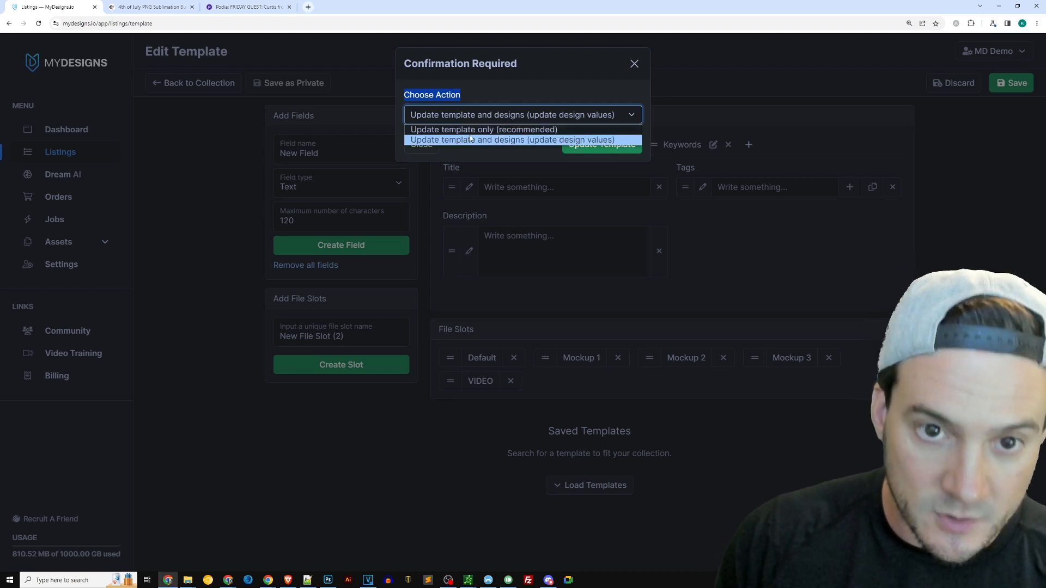
{"action": "left_click", "coordinate": [527, 140]}
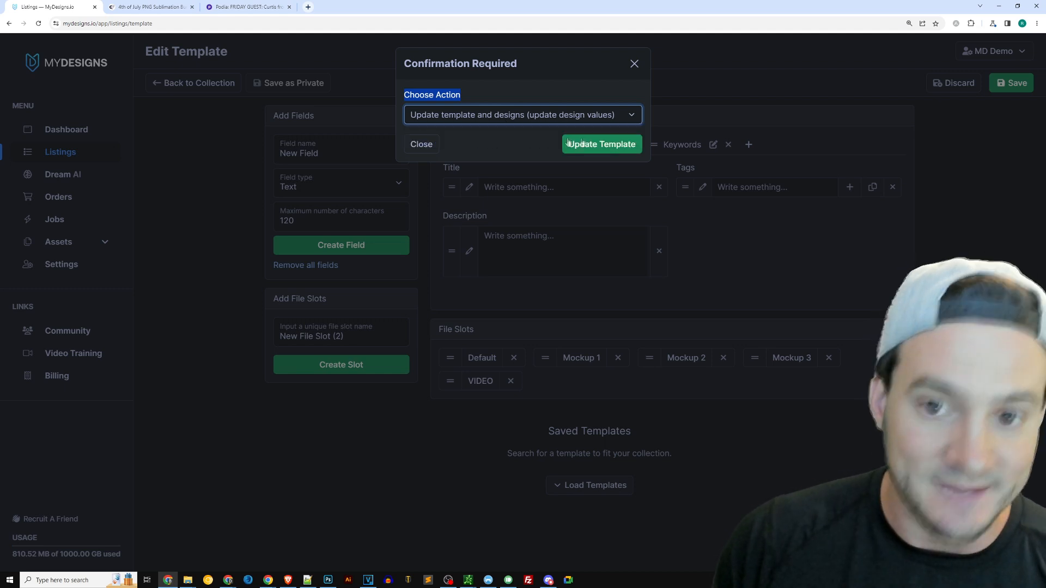
{"action": "left_click", "coordinate": [604, 144]}
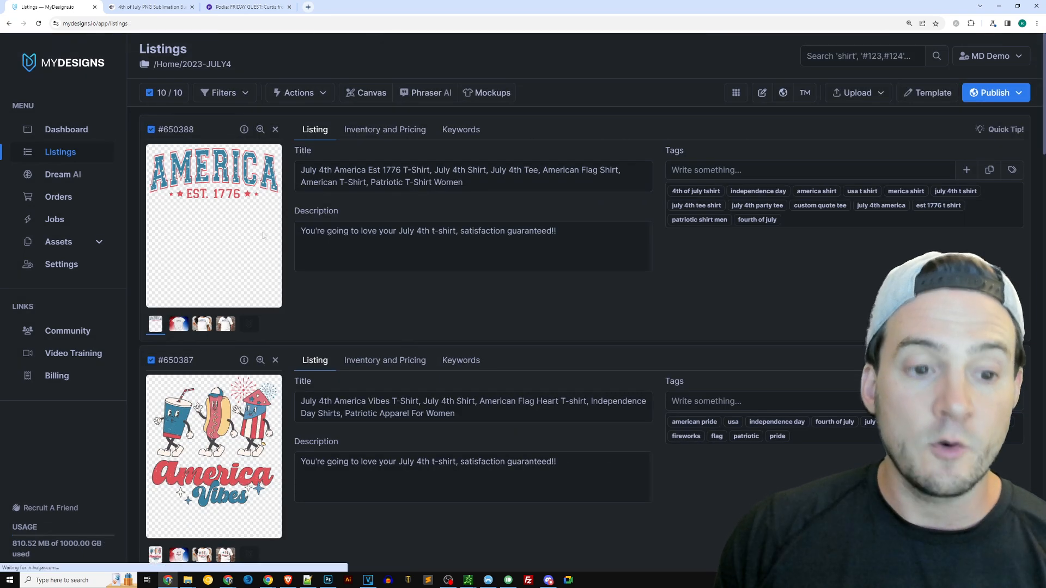
{"action": "left_click", "coordinate": [251, 325]}
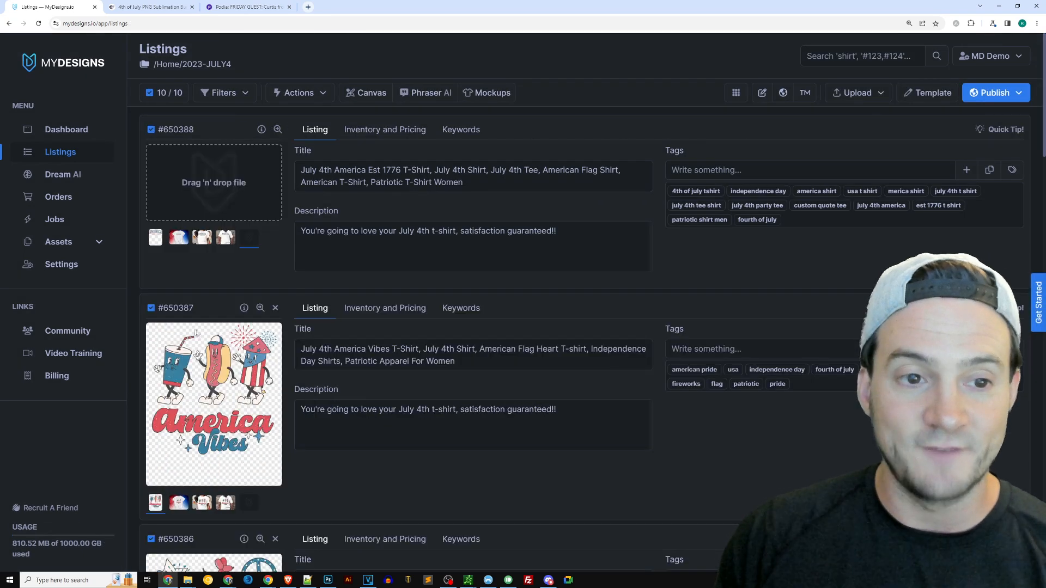
{"action": "left_click", "coordinate": [158, 240]}
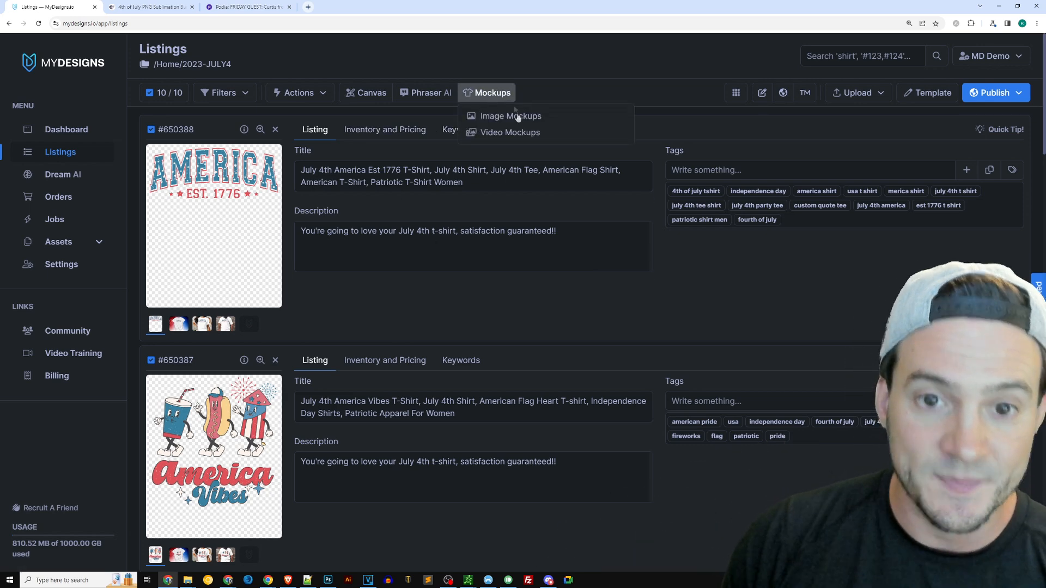
Create video mockups for all listings from the Mockup 1, Mockup 2 and Mockup 3 slots into the VIDEO output slot
{"action": "left_click", "coordinate": [509, 134]}
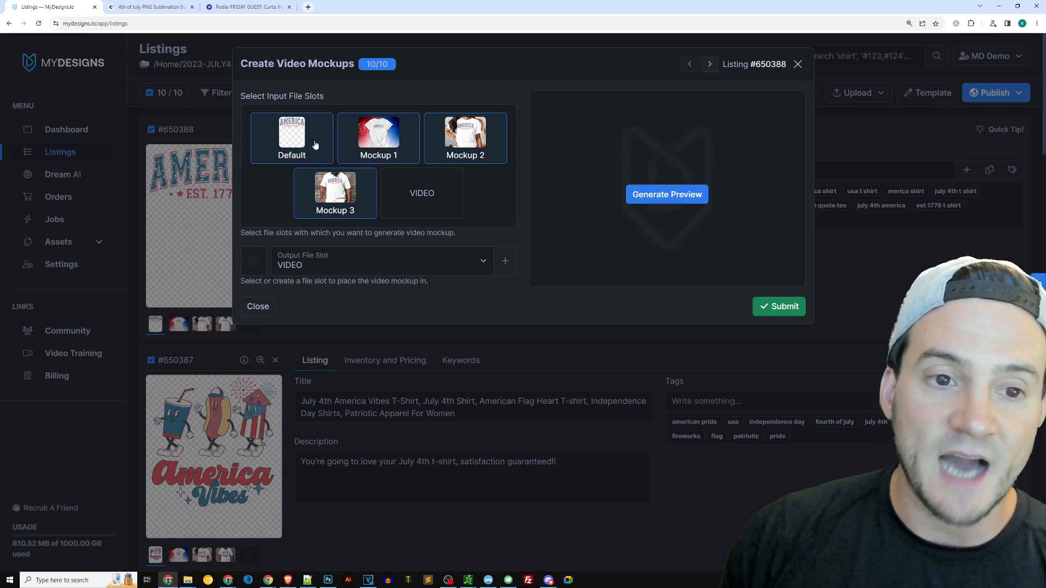
{"action": "left_click", "coordinate": [295, 145]}
{"action": "left_click", "coordinate": [381, 133]}
{"action": "left_click", "coordinate": [382, 134]}
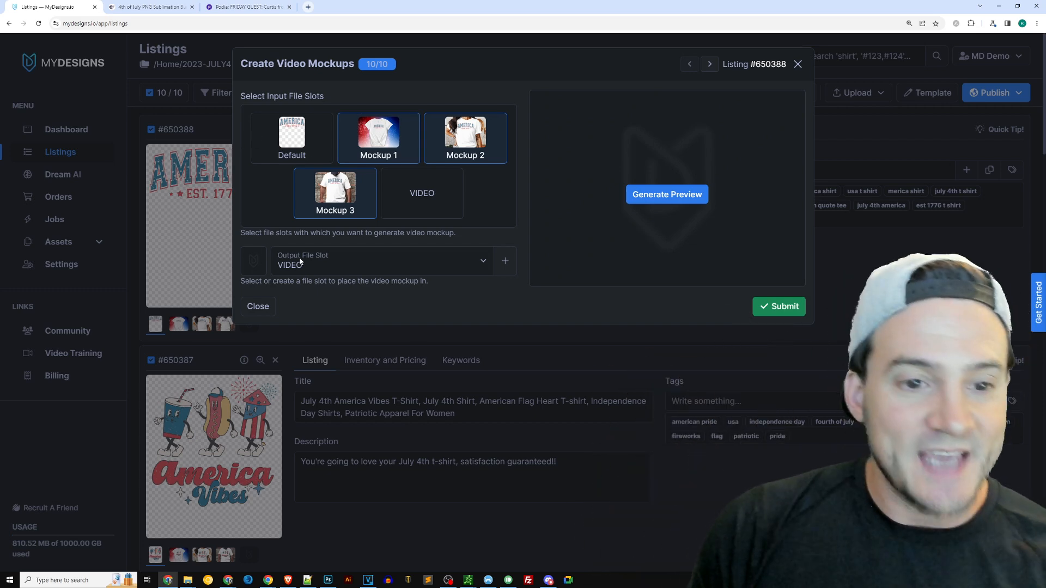
{"action": "left_click", "coordinate": [316, 267]}
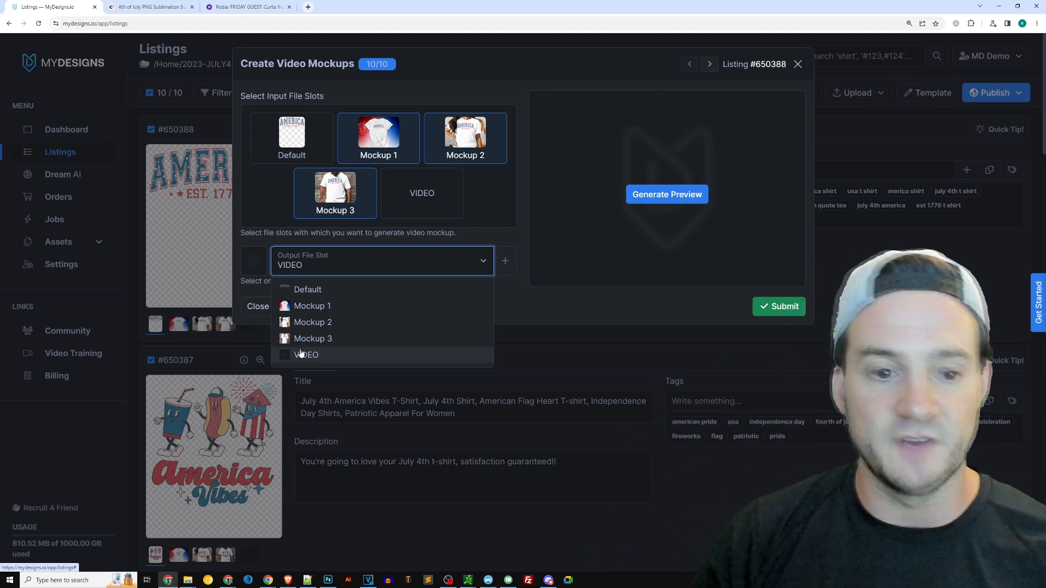
{"action": "left_click", "coordinate": [314, 358]}
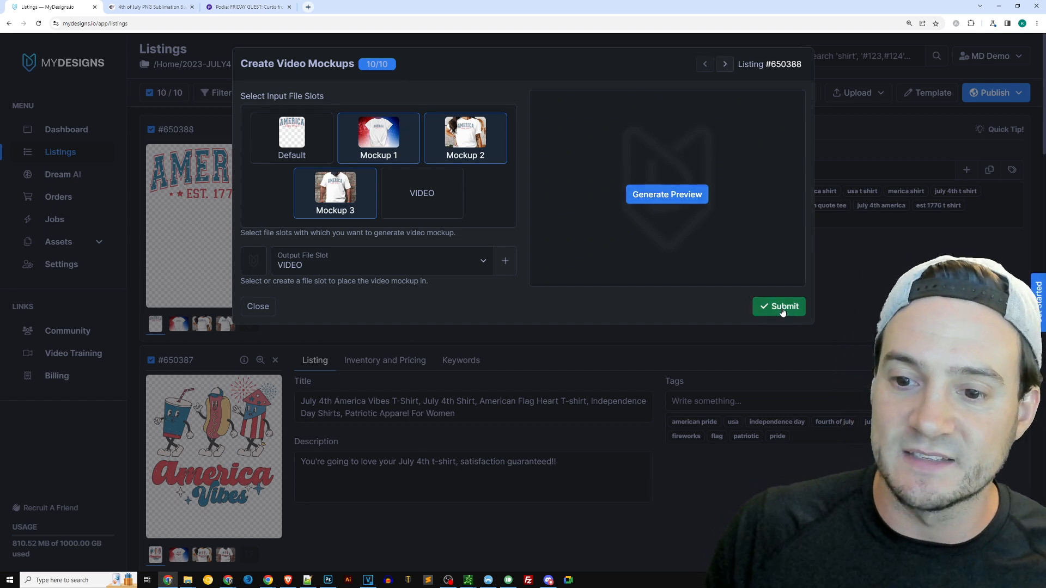
{"action": "left_click", "coordinate": [784, 308]}
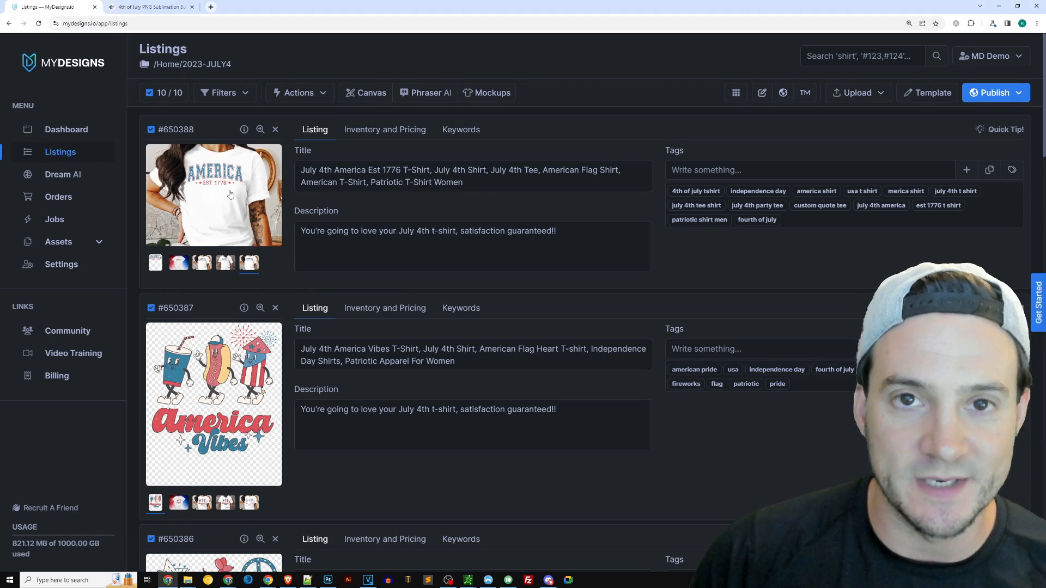
Play the video mockup preview of the first listing and close it
{"action": "left_click", "coordinate": [230, 194]}
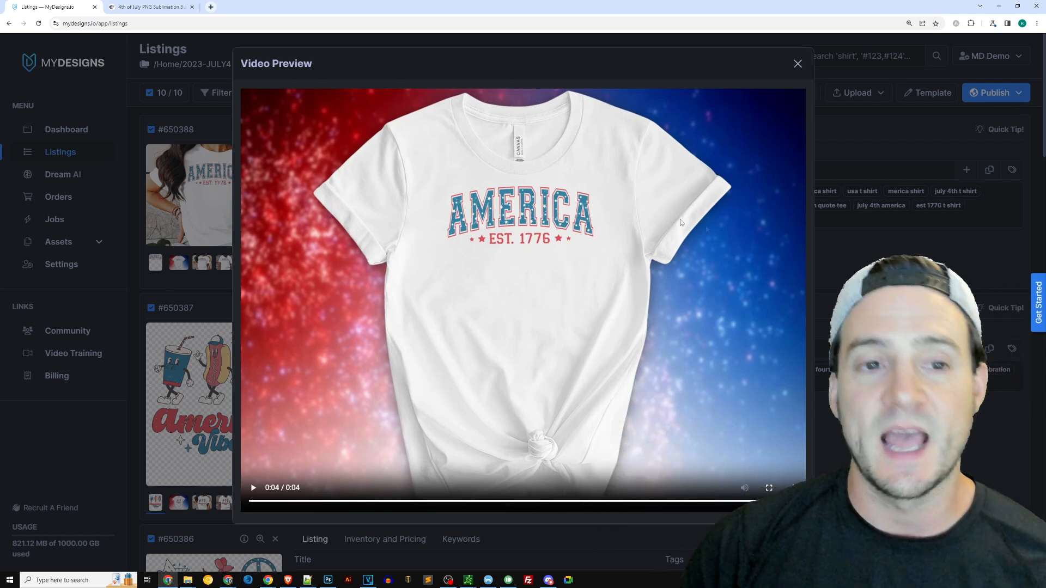
{"action": "left_click", "coordinate": [248, 508]}
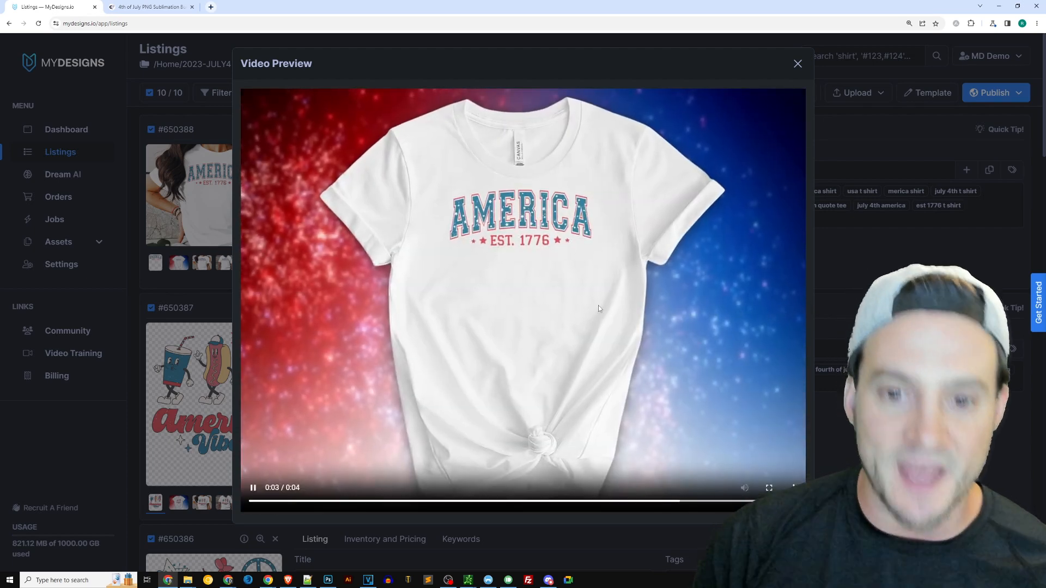
{"action": "left_click", "coordinate": [797, 63]}
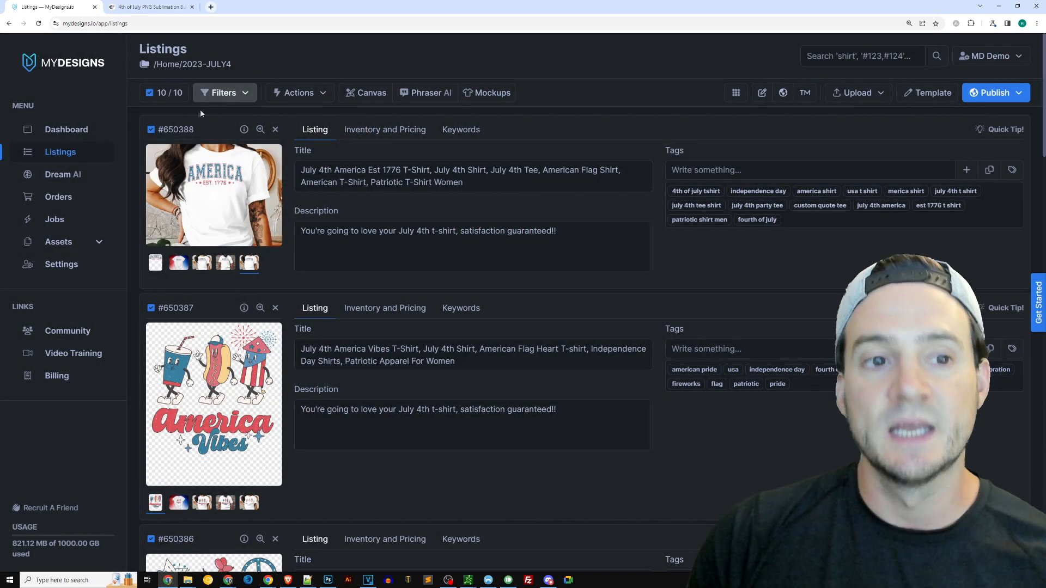
Delete the files in the VIDEO slot from all 10 selected listings, confirming the deletion
{"action": "left_click", "coordinate": [315, 96]}
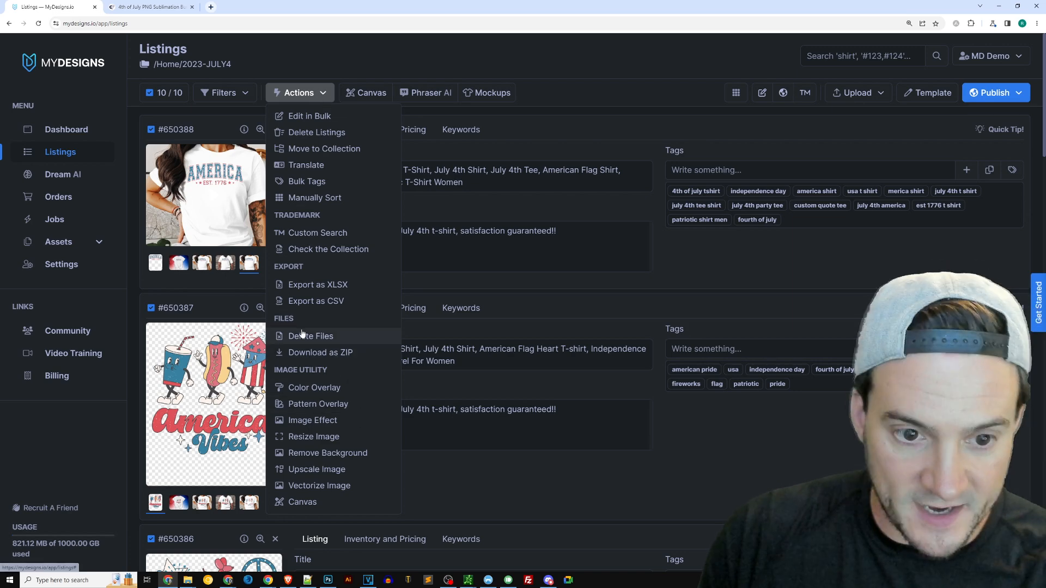
{"action": "key", "text": "Print"}
{"action": "mouse_move", "coordinate": [267, 309]}
{"action": "left_mouse_down"}
{"action": "mouse_move", "coordinate": [327, 342]}
{"action": "mouse_move", "coordinate": [411, 352]}
{"action": "left_mouse_up"}
{"action": "key", "text": "ctrl+c"}
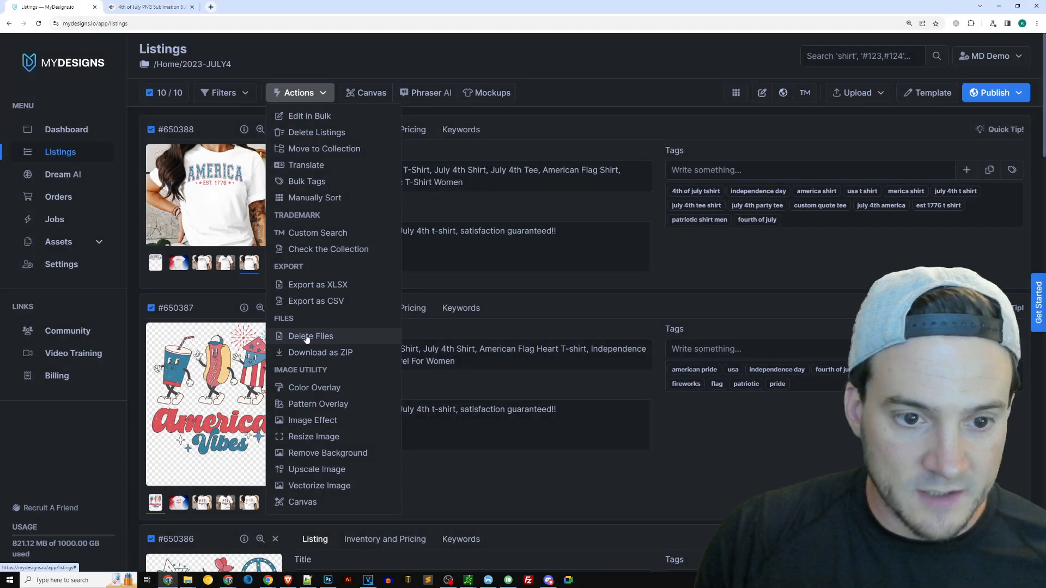
{"action": "left_click", "coordinate": [311, 336]}
{"action": "left_click", "coordinate": [439, 137]}
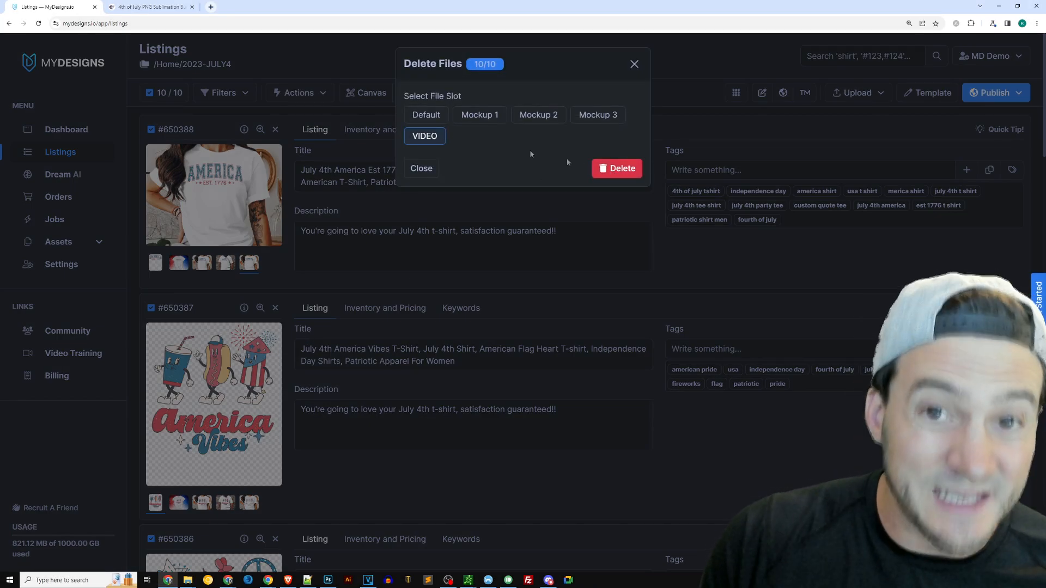
{"action": "left_click", "coordinate": [623, 169]}
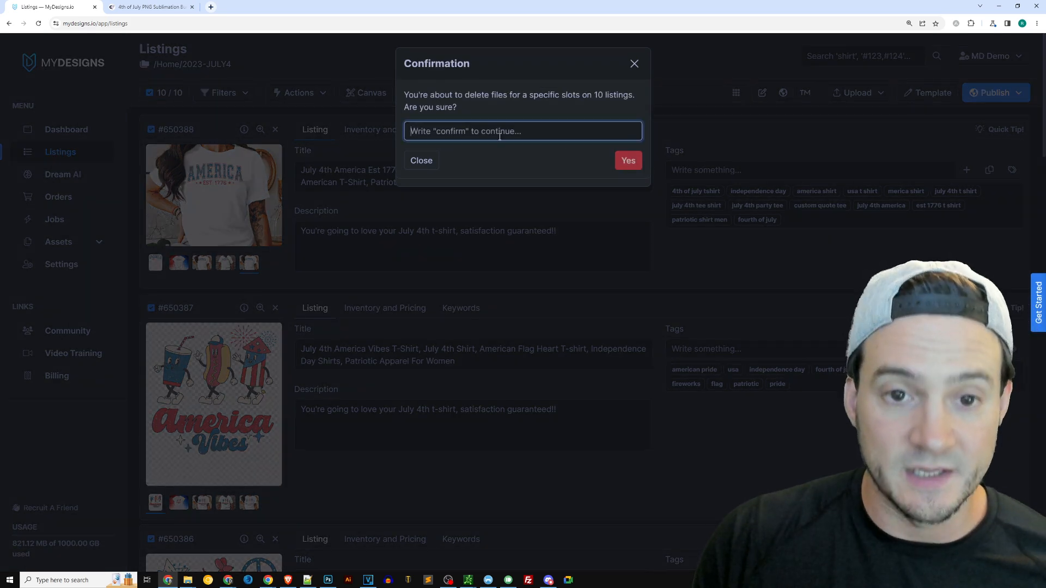
{"action": "left_click", "coordinate": [620, 161]}
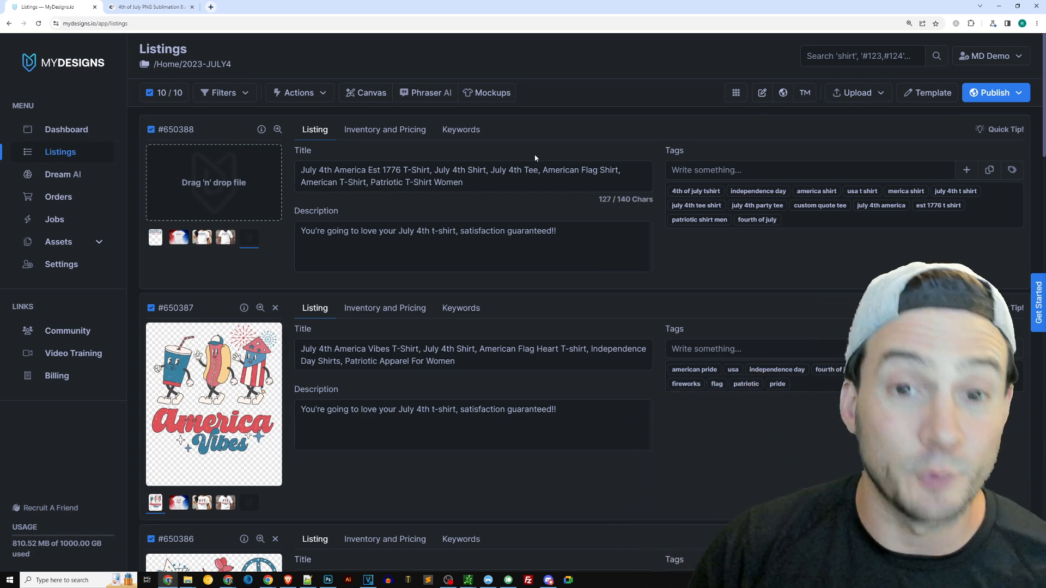
Regenerate video mockups for all listings from the Mockup 1, Mockup 2 and Mockup 3 slots into the VIDEO slot
{"action": "left_click", "coordinate": [494, 94]}
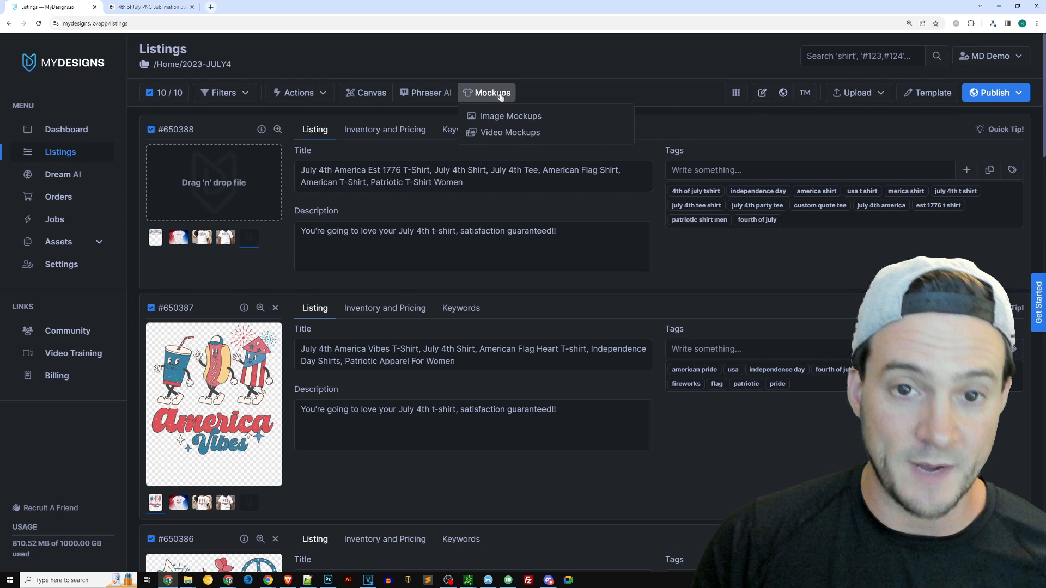
{"action": "left_click", "coordinate": [505, 132]}
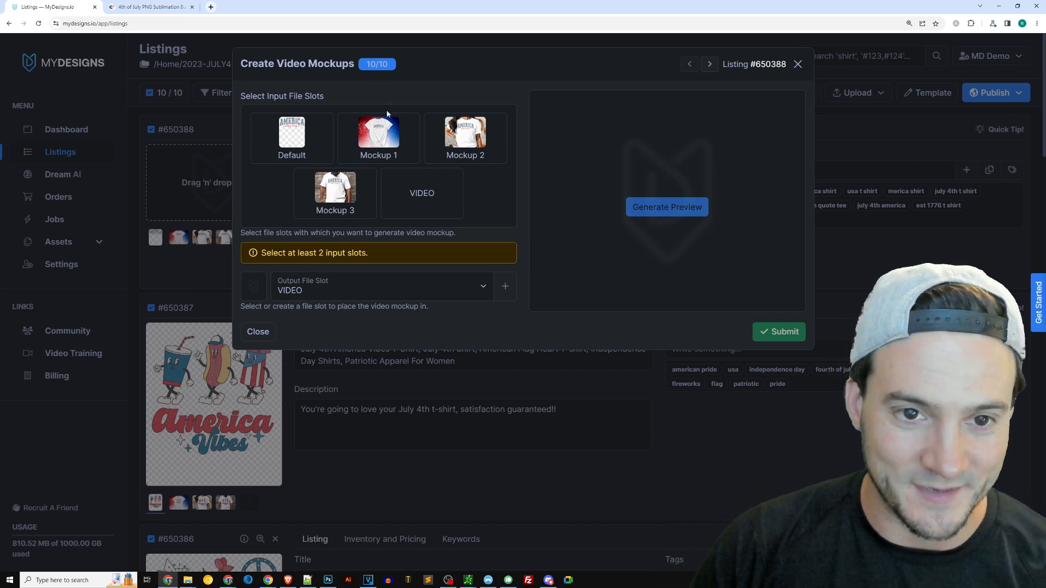
{"action": "left_click", "coordinate": [380, 132]}
{"action": "left_click", "coordinate": [472, 135]}
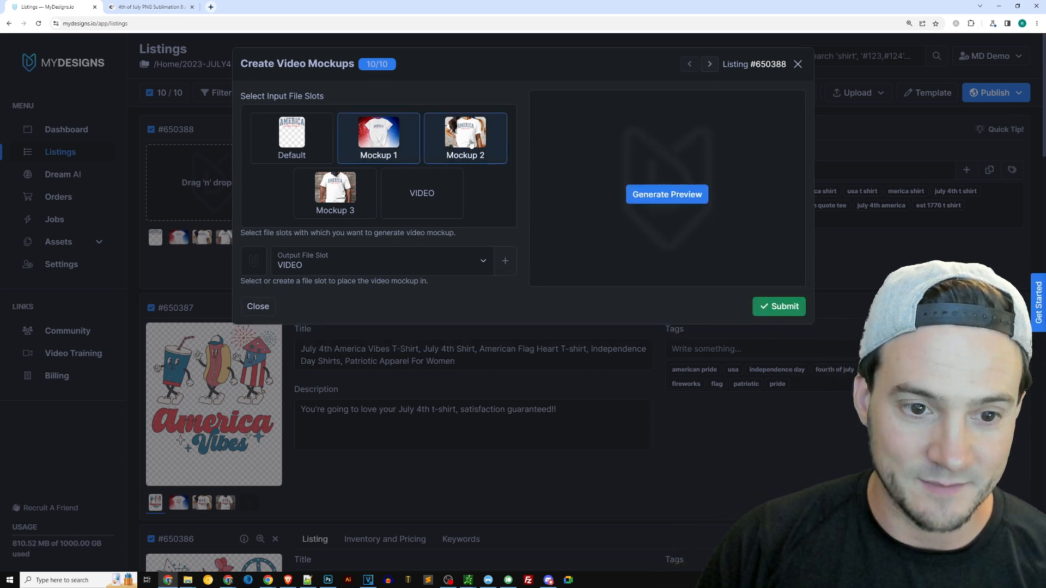
{"action": "left_click", "coordinate": [309, 195]}
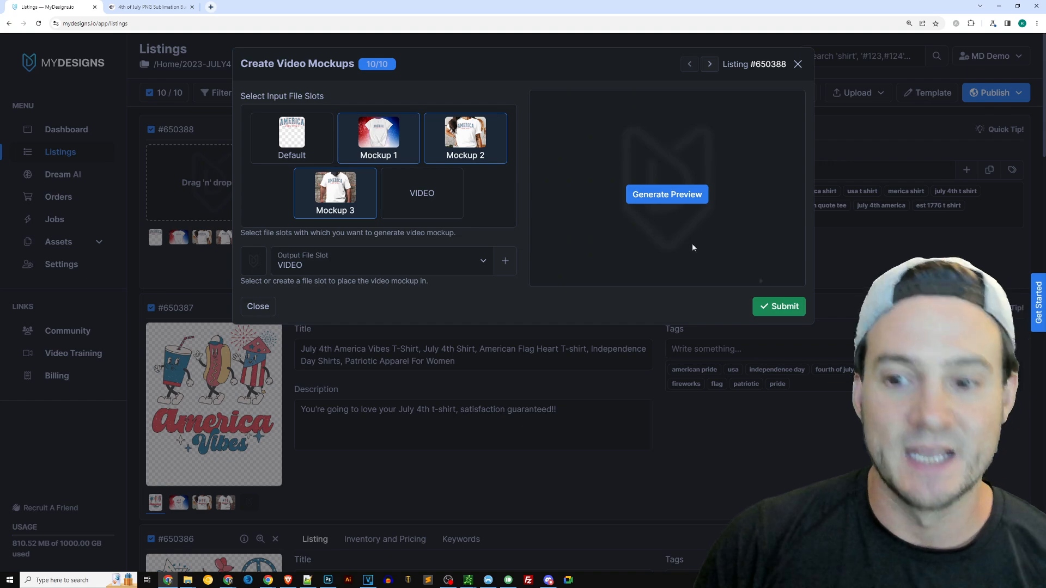
{"action": "left_click", "coordinate": [779, 307]}
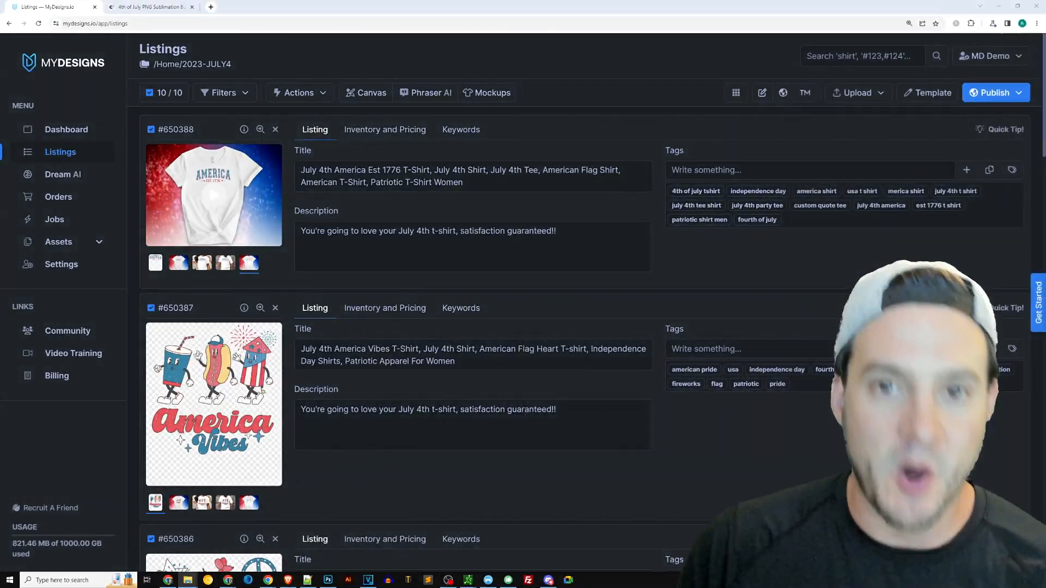
Open the regenerated video mockup preview of the first listing and close it
{"action": "left_click", "coordinate": [223, 189]}
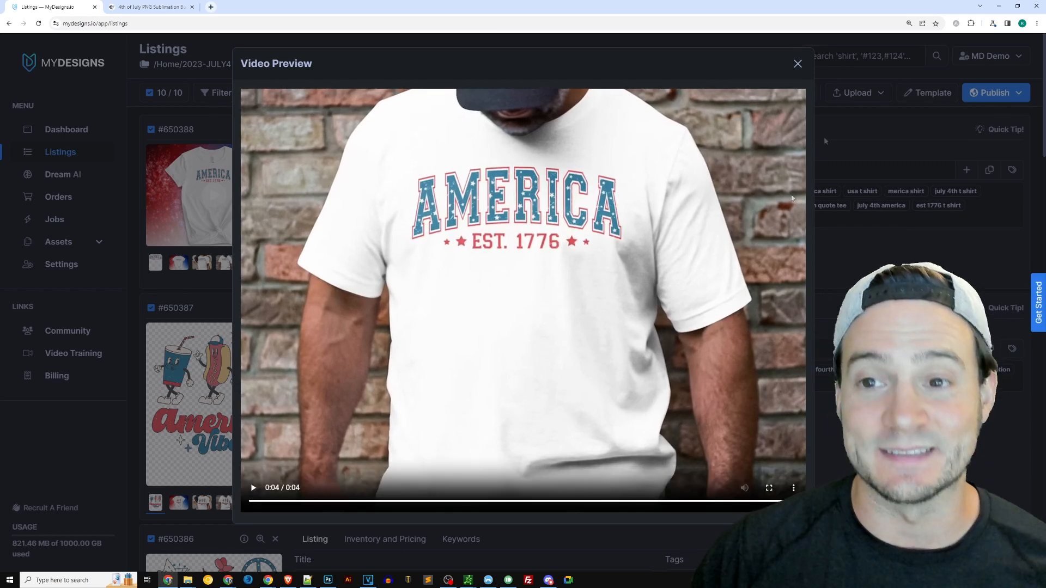
{"action": "left_click", "coordinate": [799, 64]}
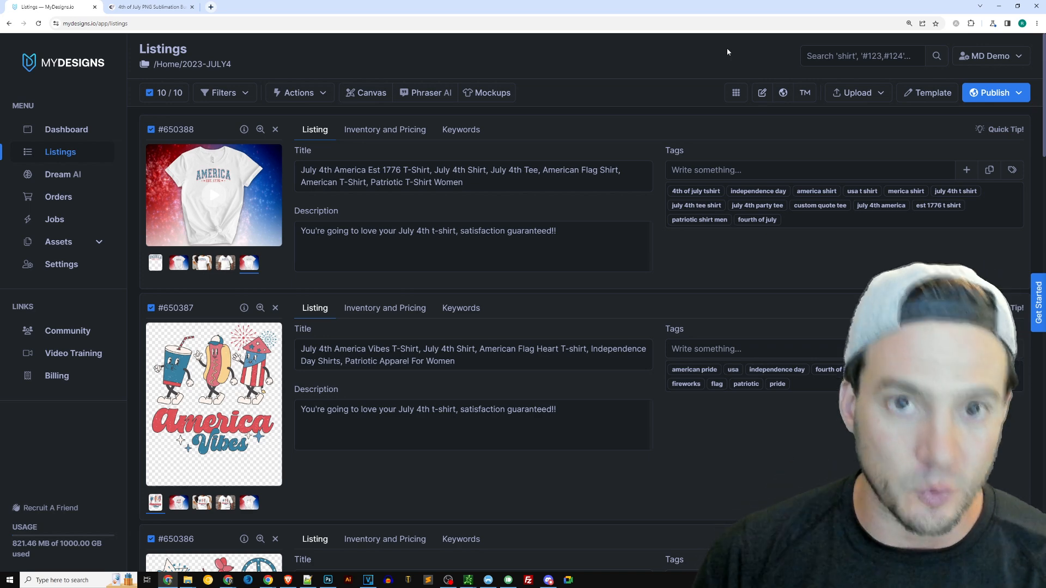
Open the Dream AI page and go back to the listings, twice
{"action": "left_click", "coordinate": [68, 176]}
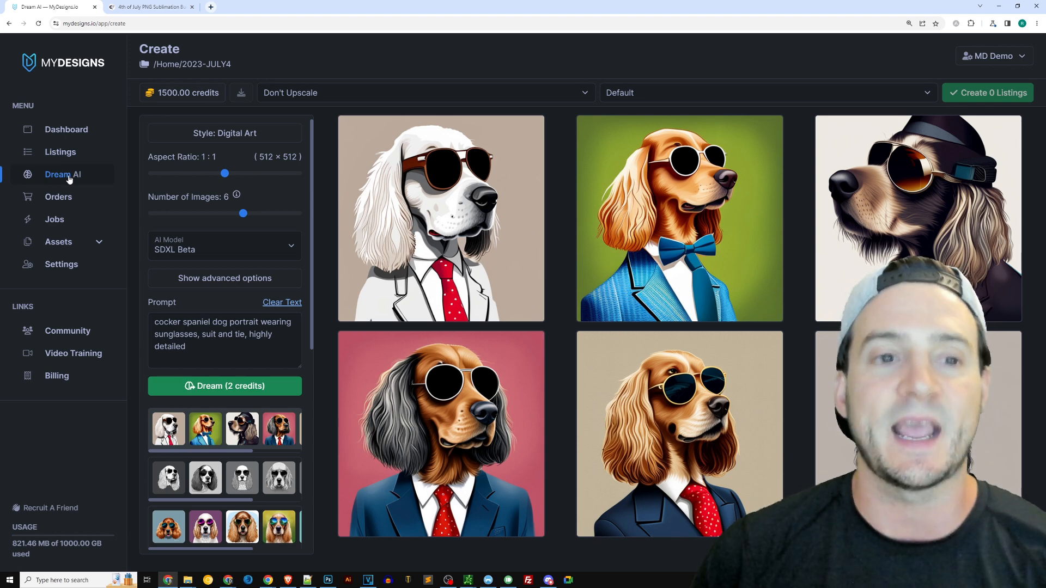
{"action": "left_click", "coordinate": [68, 163]}
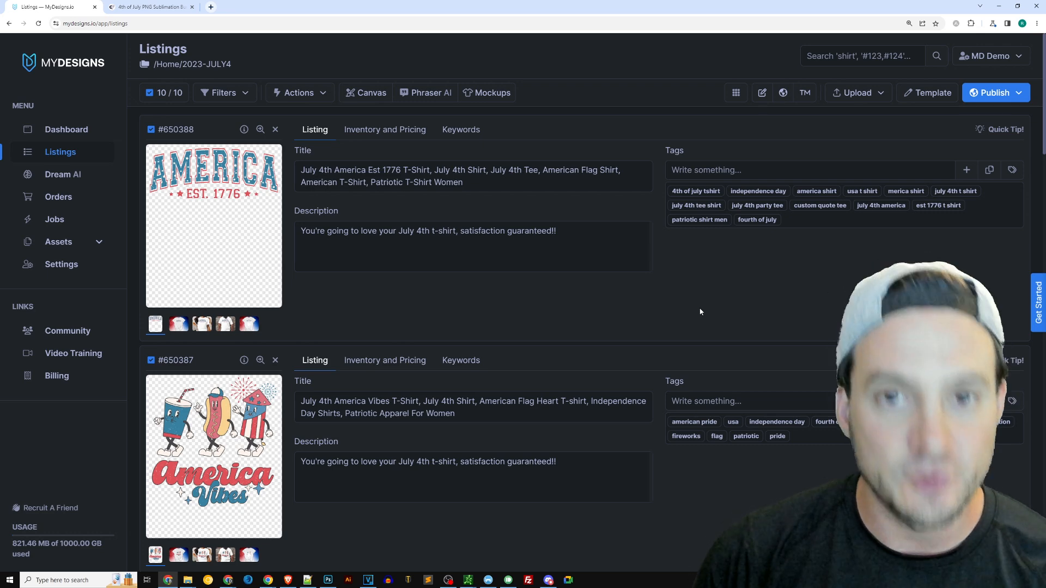
{"action": "left_click", "coordinate": [75, 177]}
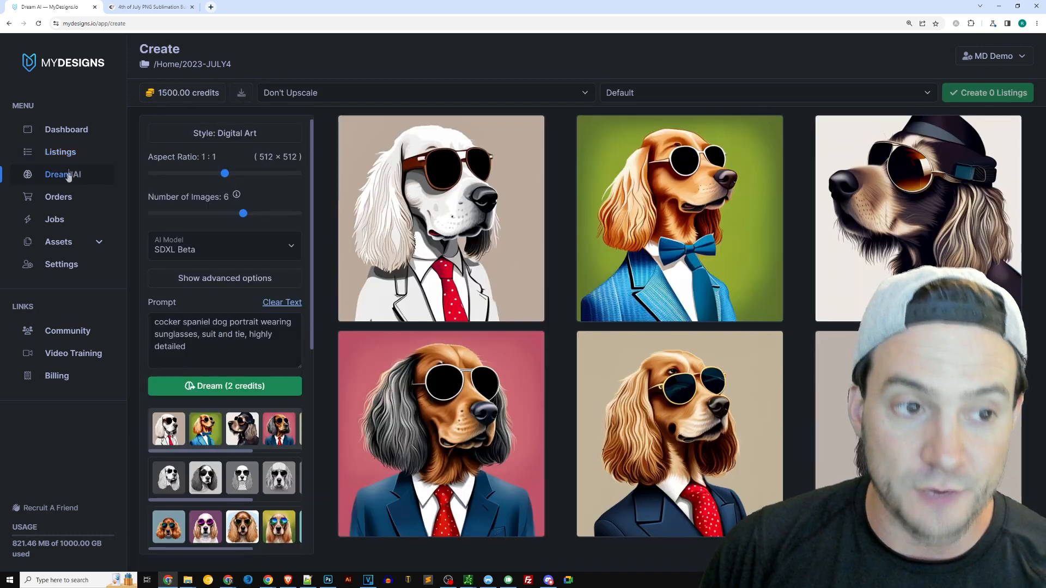
{"action": "left_click", "coordinate": [75, 158]}
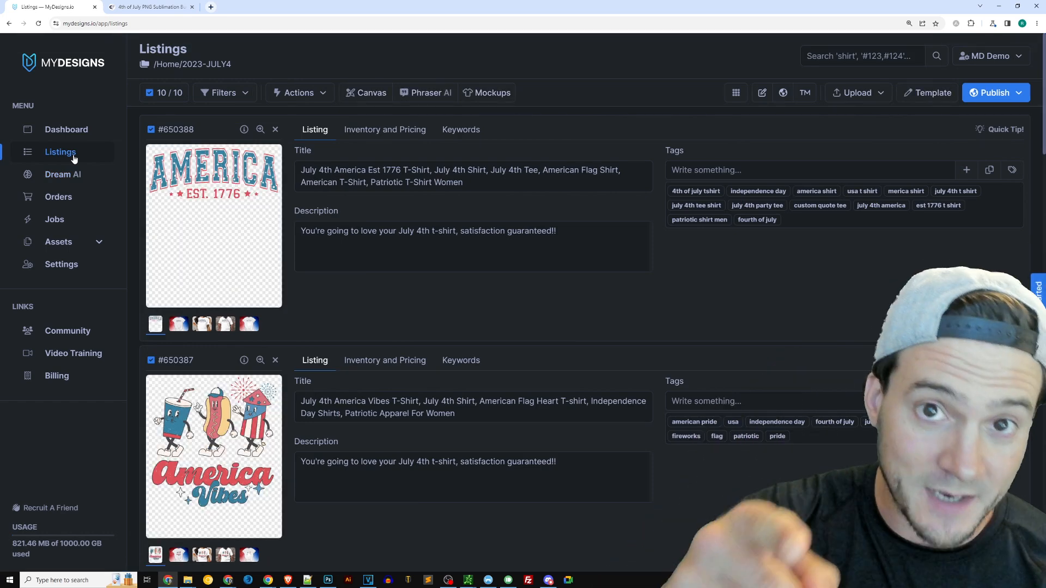